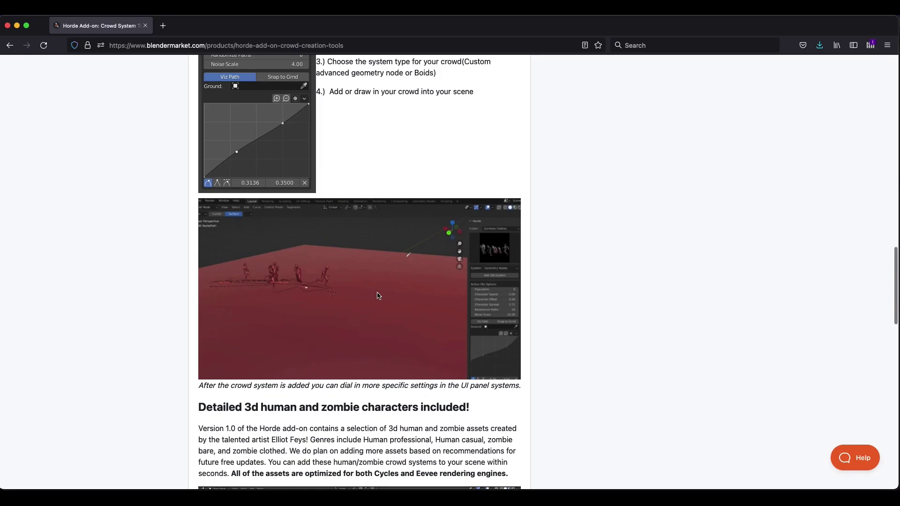
Read the Horde product page's sections on drawing crowds into a scene and the included human and zombie characters
{"action": "scroll", "coordinate": [379, 296], "scroll_direction": "down", "scroll_amount": 1}
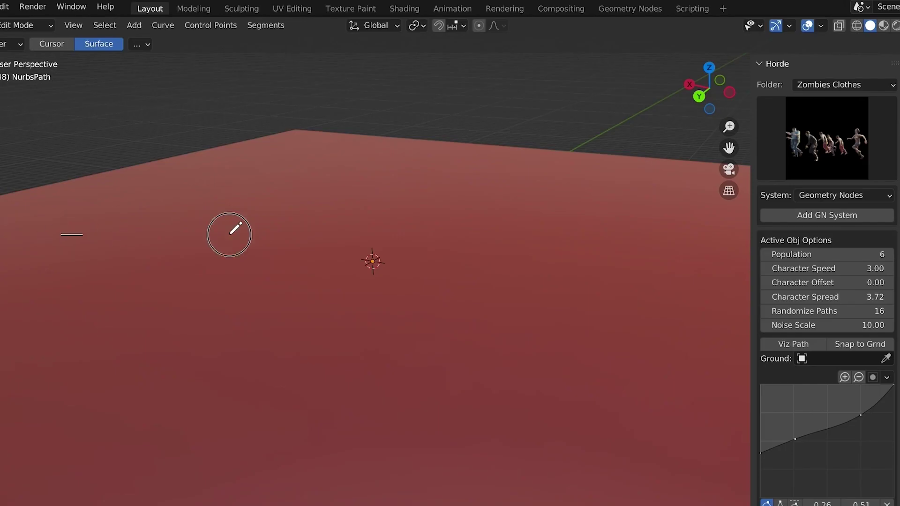
{"action": "left_click_drag", "start_coordinate": [591, 164], "coordinate": [453, 239]}
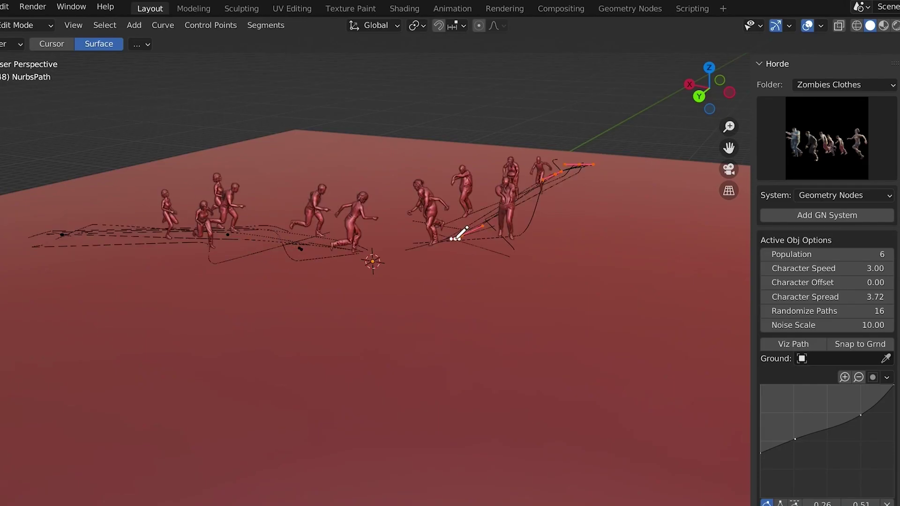
{"action": "left_click_drag", "start_coordinate": [519, 313], "coordinate": [458, 288]}
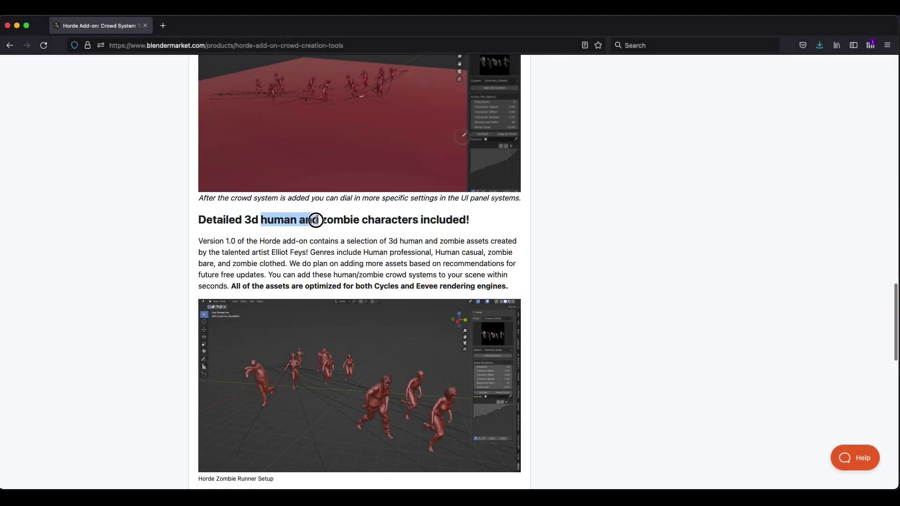
{"action": "left_click_drag", "start_coordinate": [441, 252], "coordinate": [445, 252]}
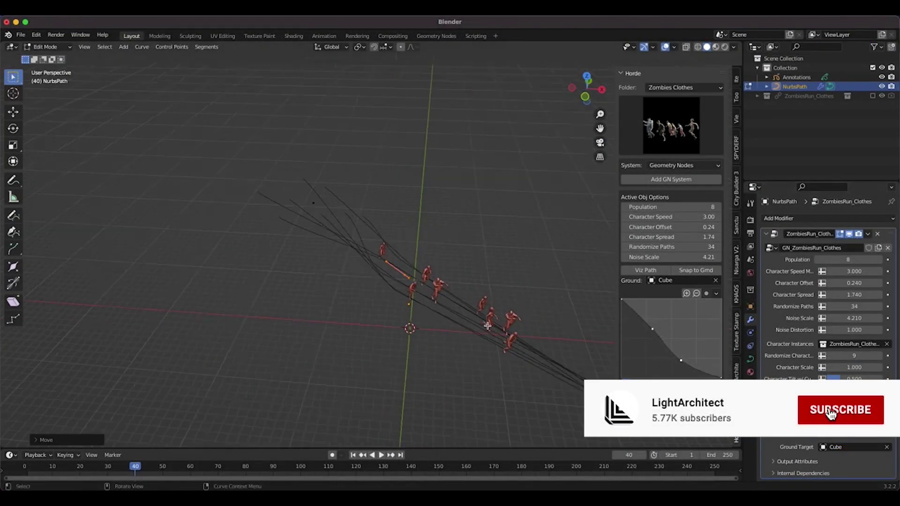
Reshape the zombie crowd's Horde curve by repositioning its two middle points and its start point
{"action": "middle_click_drag", "start_coordinate": [450, 273], "coordinate": [417, 273]}
{"action": "left_click_drag", "start_coordinate": [681, 360], "coordinate": [681, 328]}
{"action": "left_click_drag", "start_coordinate": [653, 329], "coordinate": [659, 367]}
{"action": "left_click_drag", "start_coordinate": [681, 328], "coordinate": [679, 366]}
{"action": "left_click_drag", "start_coordinate": [622, 375], "coordinate": [622, 299]}
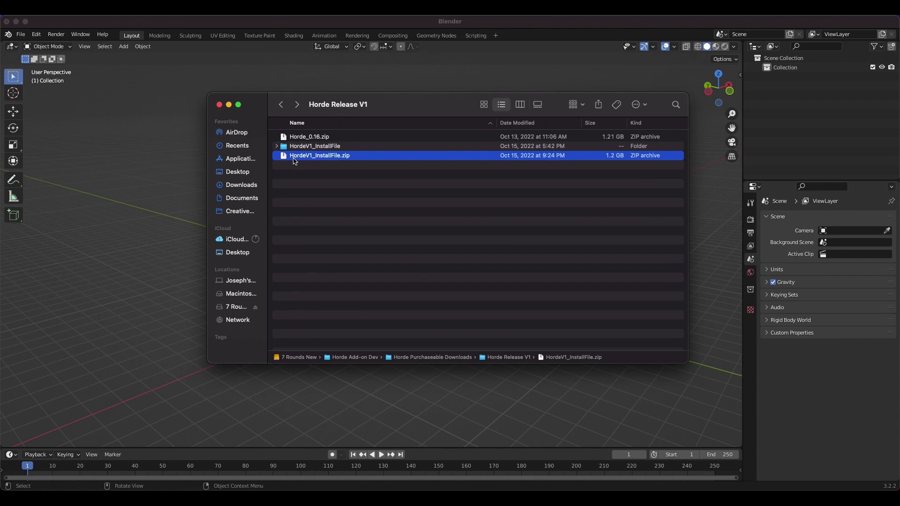
Install the Horde add-on from HordeV1_InstallFile.zip in the Horde Release V1 folder through Blender's add-on preferences
{"action": "left_click", "coordinate": [139, 137]}
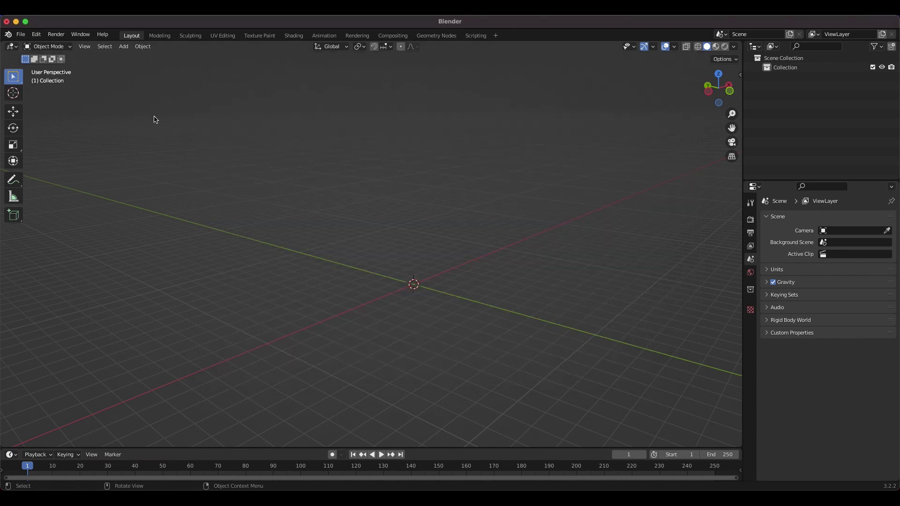
{"action": "left_click", "coordinate": [36, 35]}
{"action": "left_click", "coordinate": [65, 170]}
{"action": "left_click_drag", "start_coordinate": [139, 260], "coordinate": [424, 113]}
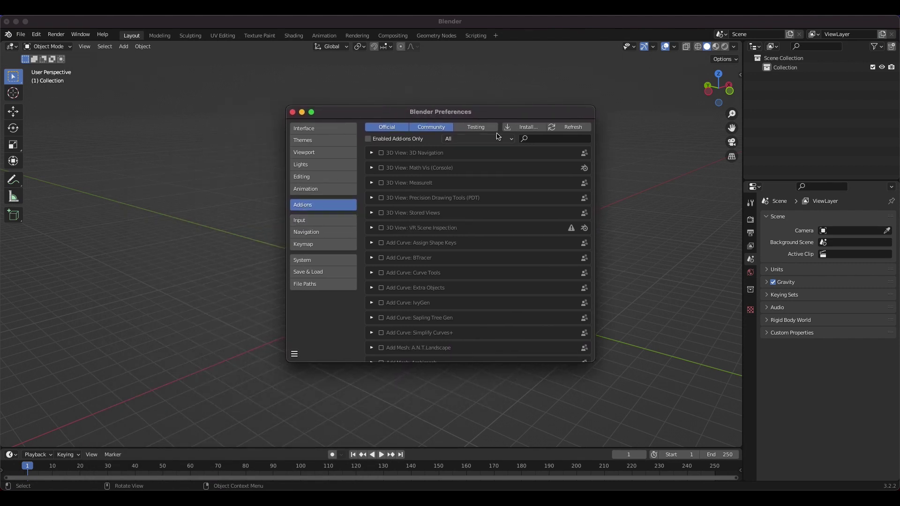
{"action": "left_click", "coordinate": [528, 127]}
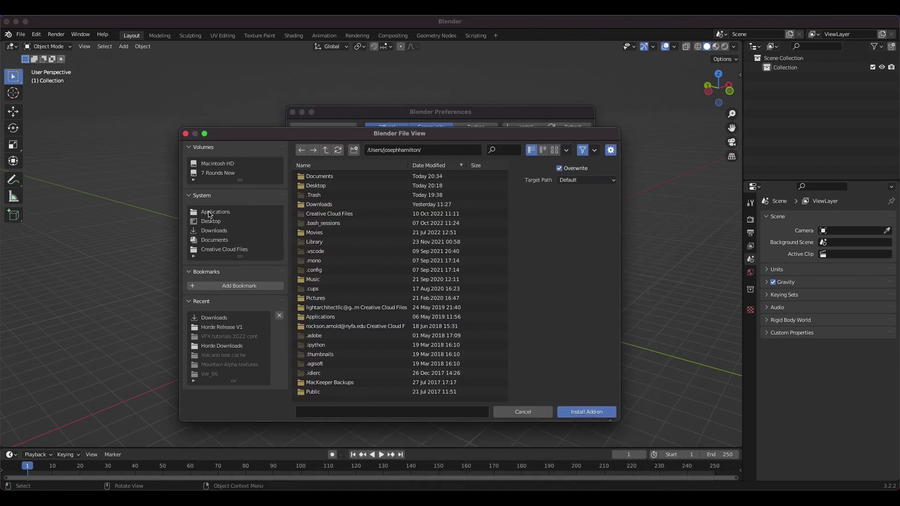
{"action": "left_click", "coordinate": [222, 327]}
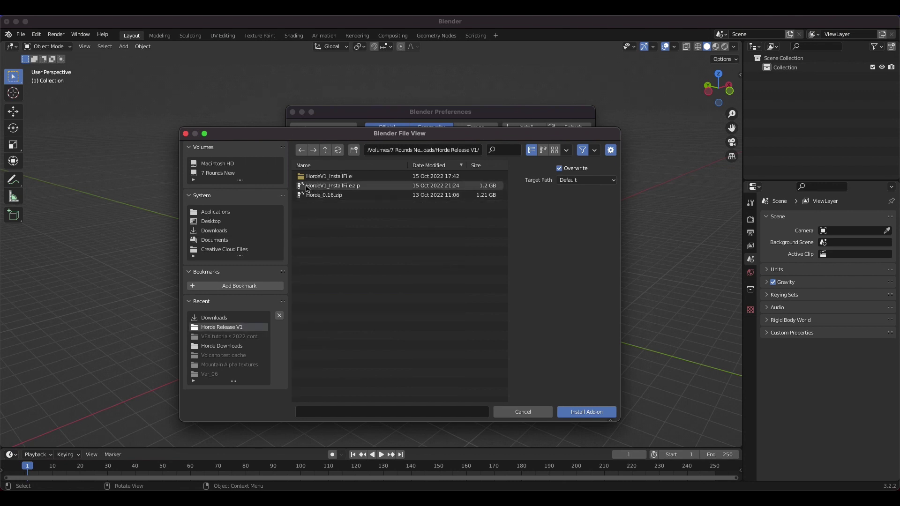
{"action": "left_click", "coordinate": [337, 186]}
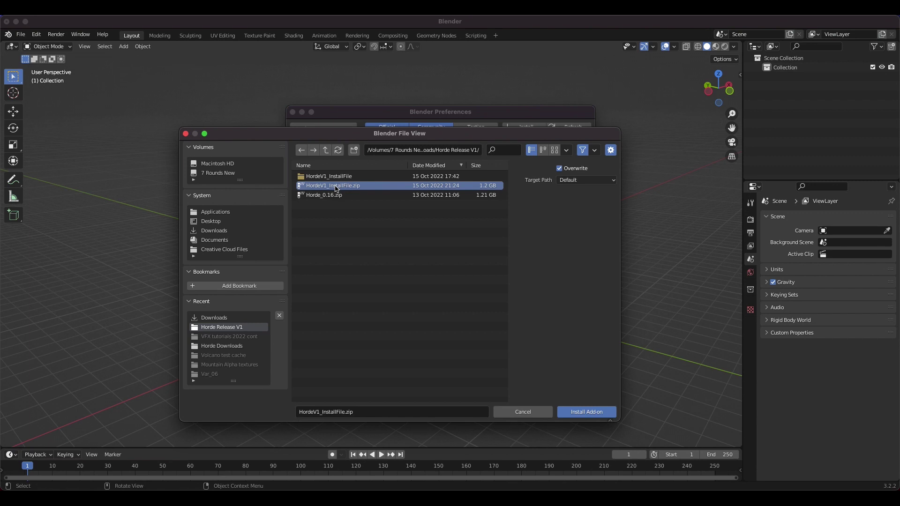
{"action": "left_click", "coordinate": [585, 413]}
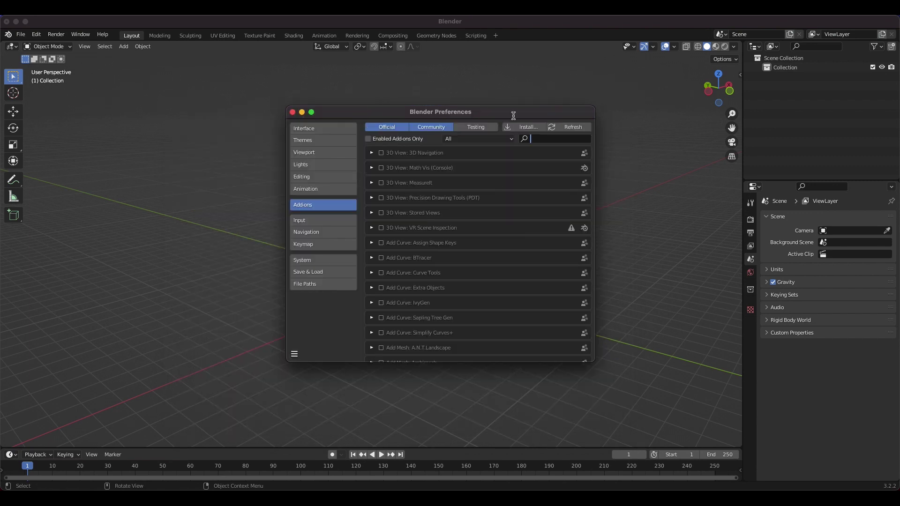
Search the add-ons for "horde", enable Generic: Horde, and close the preferences
{"action": "type", "text": "horde"}
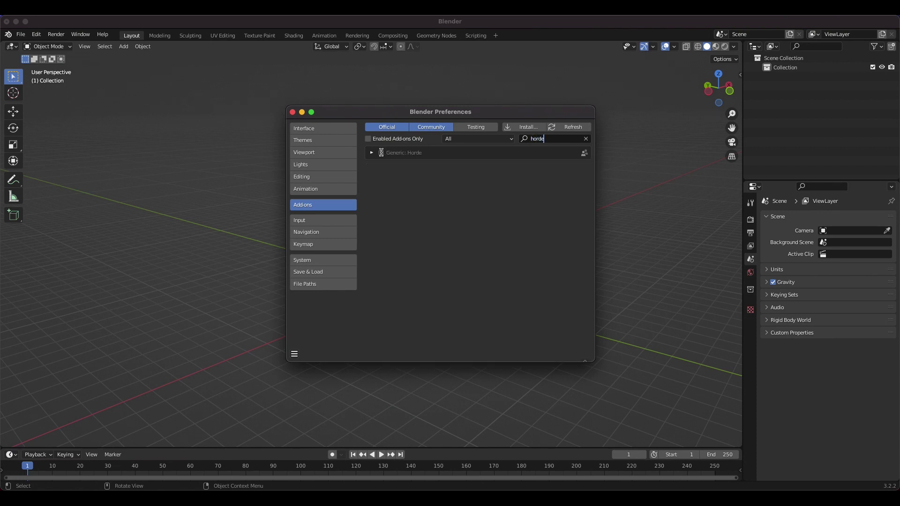
{"action": "left_click", "coordinate": [382, 153]}
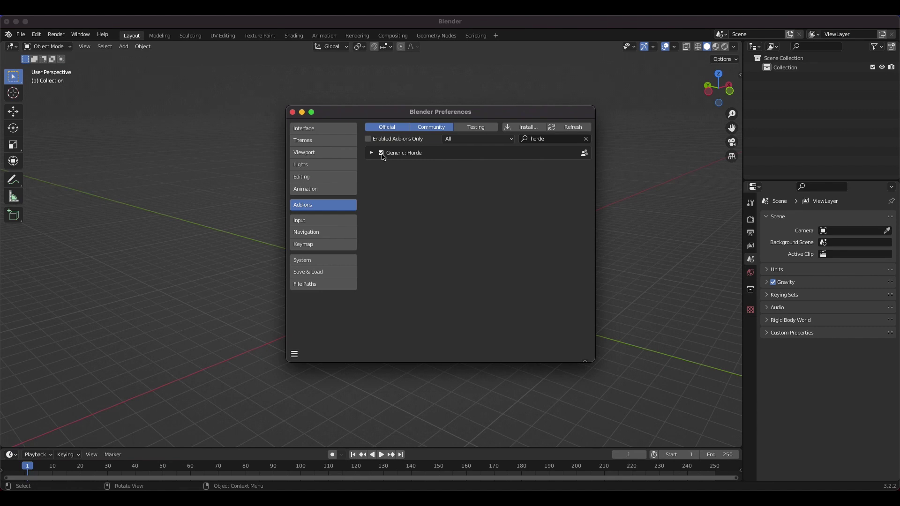
{"action": "left_click", "coordinate": [293, 113]}
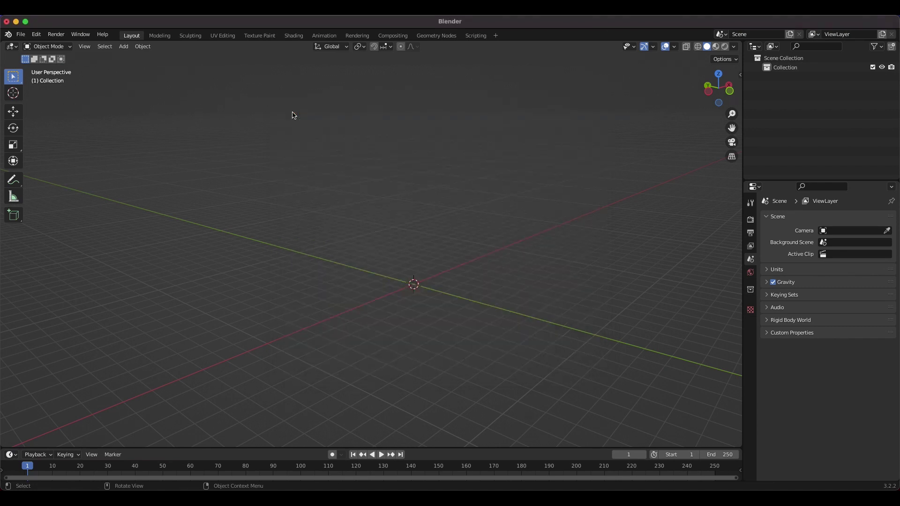
Show the Horde add-on's controls in the viewport and browse the crowd previews of the Zombies Clothes folder
{"action": "left_click", "coordinate": [740, 75]}
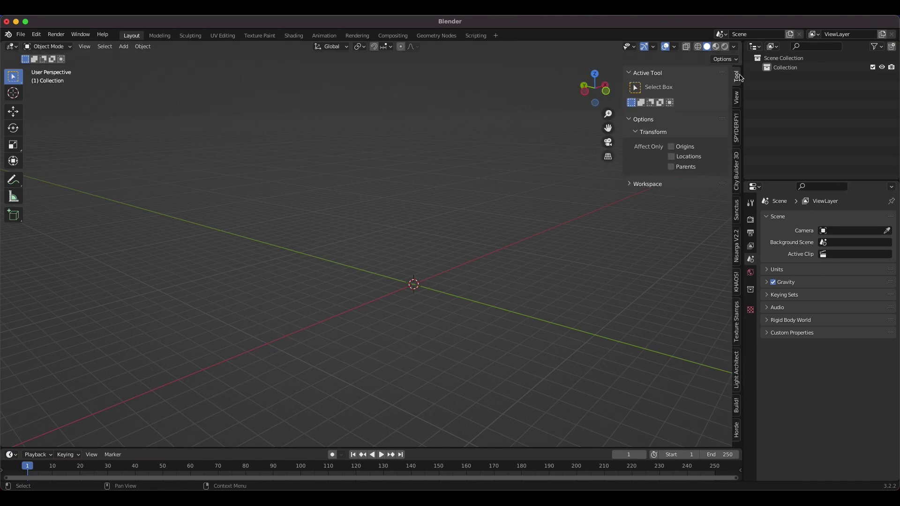
{"action": "left_click", "coordinate": [737, 430]}
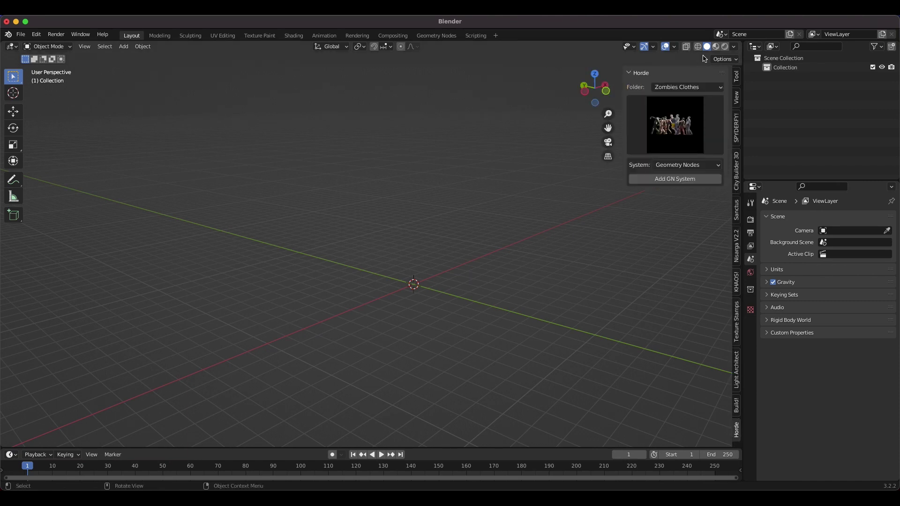
{"action": "left_click", "coordinate": [686, 87]}
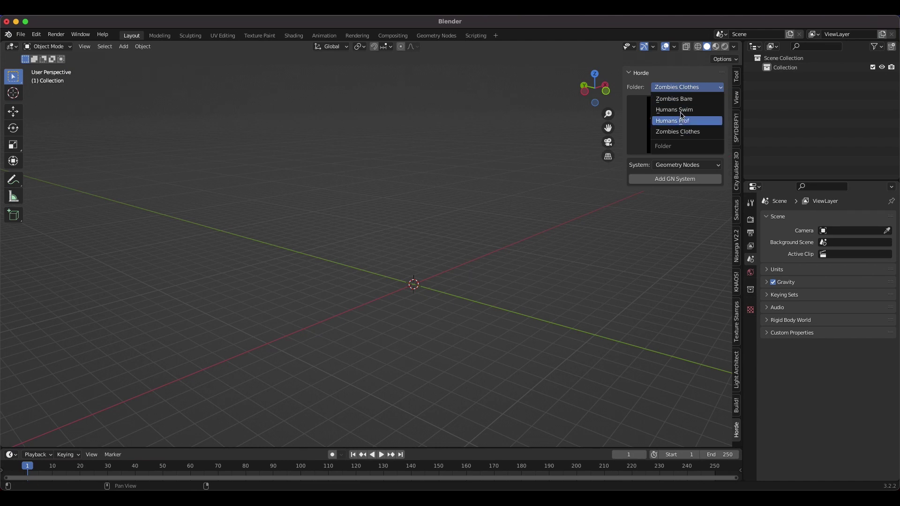
{"action": "left_click", "coordinate": [719, 89]}
{"action": "left_click", "coordinate": [719, 90]}
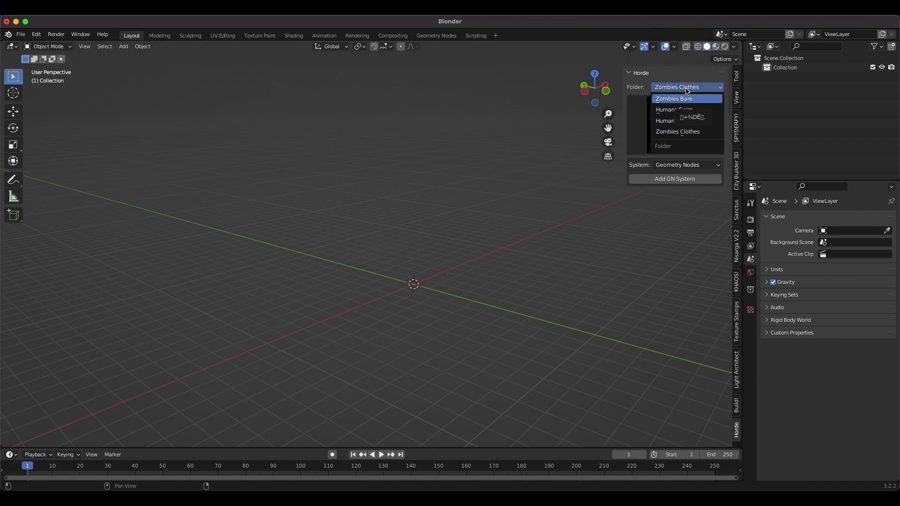
{"action": "left_click", "coordinate": [676, 133]}
{"action": "left_click", "coordinate": [677, 135]}
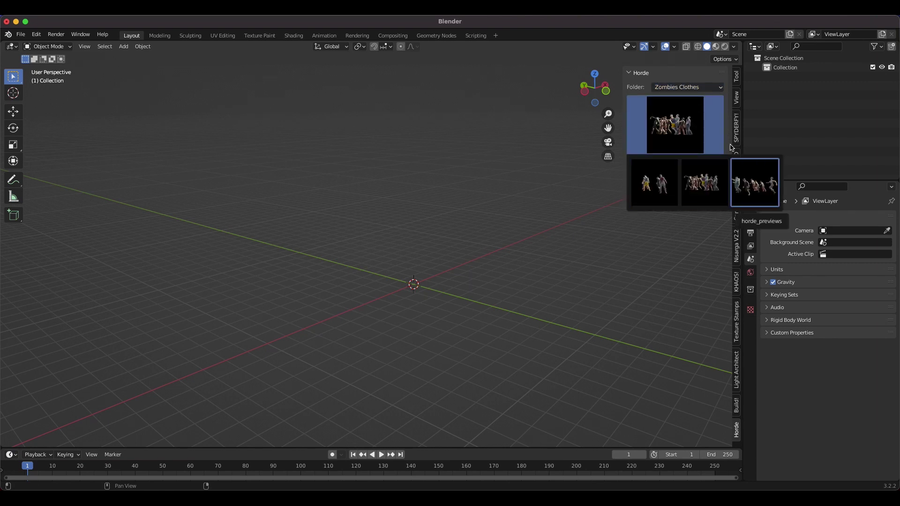
Choose the running zombies crowd preview from the Zombies Clothes folder
{"action": "left_click", "coordinate": [706, 88]}
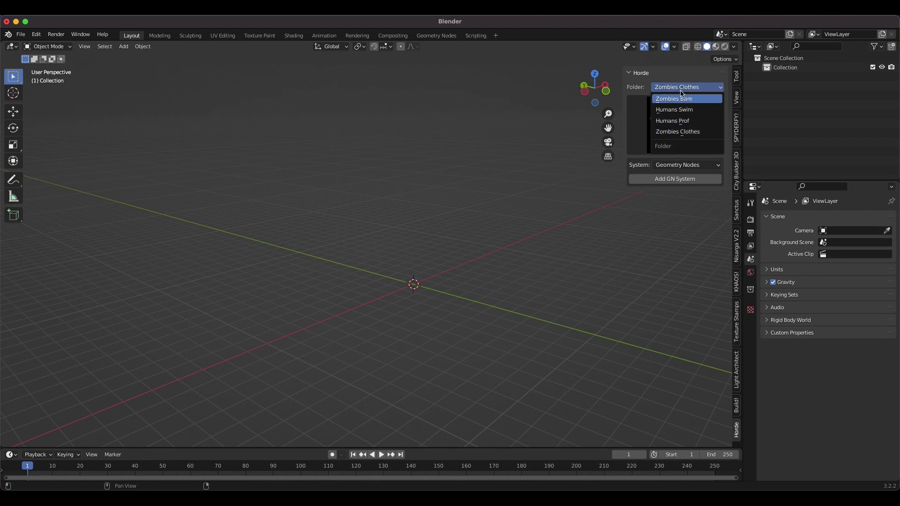
{"action": "left_click", "coordinate": [676, 133]}
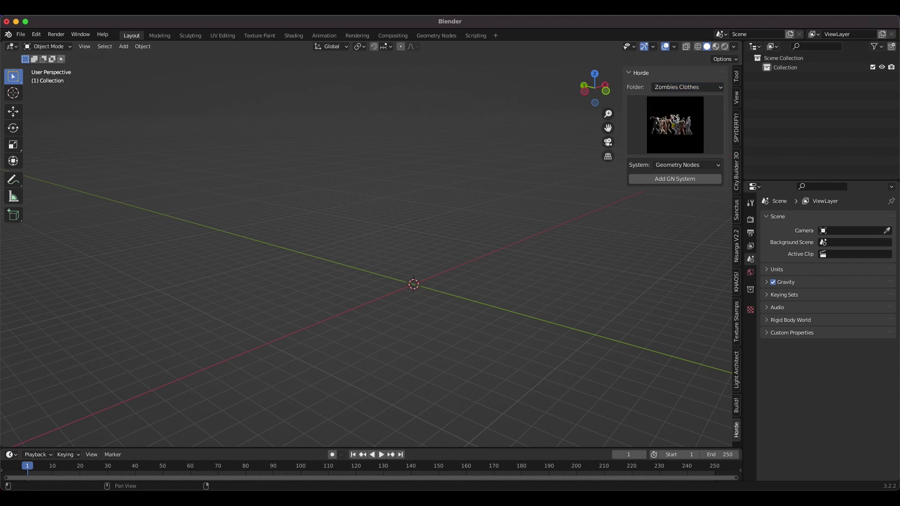
{"action": "left_click", "coordinate": [675, 119]}
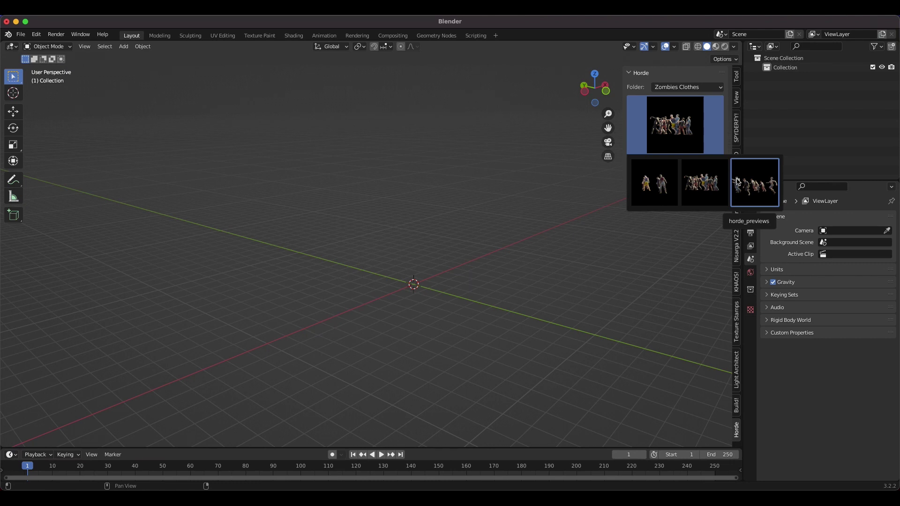
{"action": "left_click", "coordinate": [755, 187]}
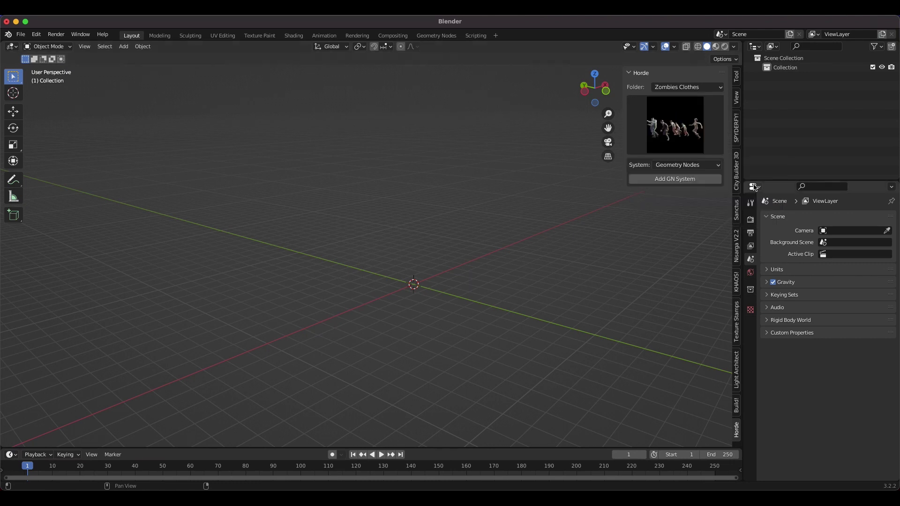
Set the crowd system type to Geometry Nodes and add the system to the scene
{"action": "left_click", "coordinate": [709, 167]}
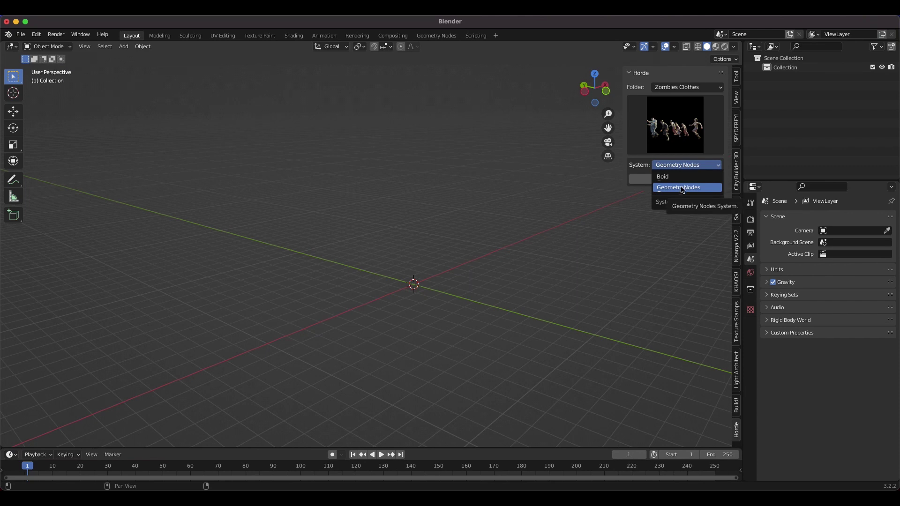
{"action": "left_click", "coordinate": [684, 191]}
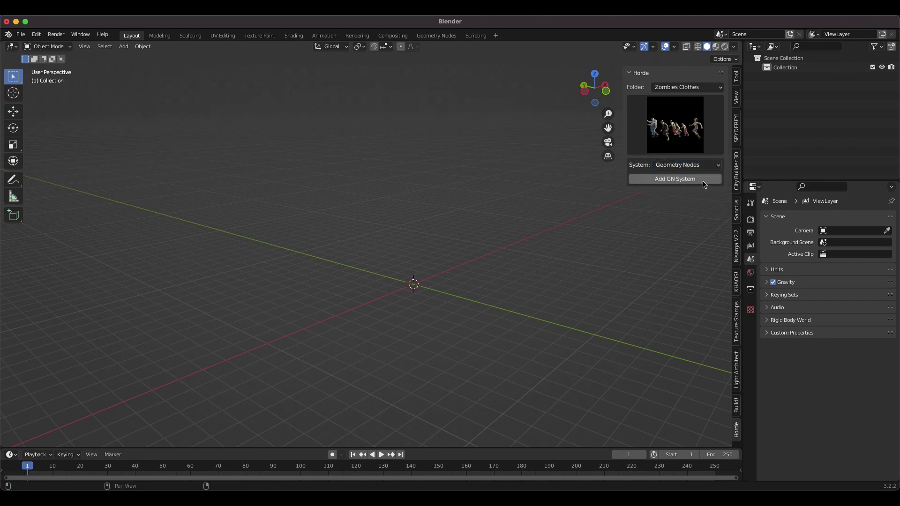
{"action": "left_click", "coordinate": [706, 181]}
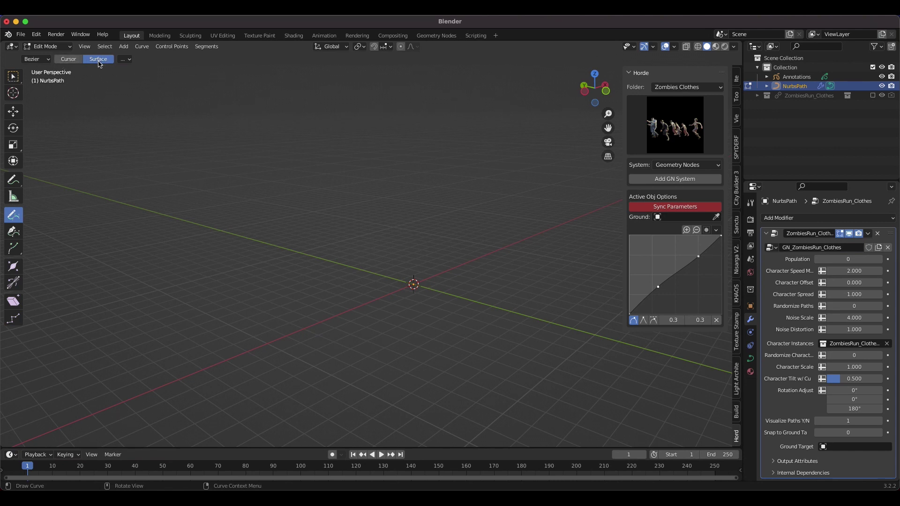
Draw a nearly straight crowd path ending near the world origin, using Surface projection, and return to Object Mode
{"action": "left_click_drag", "start_coordinate": [185, 257], "coordinate": [426, 259]}
{"action": "key", "text": "Tab"}
{"action": "middle_click_drag", "start_coordinate": [472, 237], "coordinate": [482, 220]}
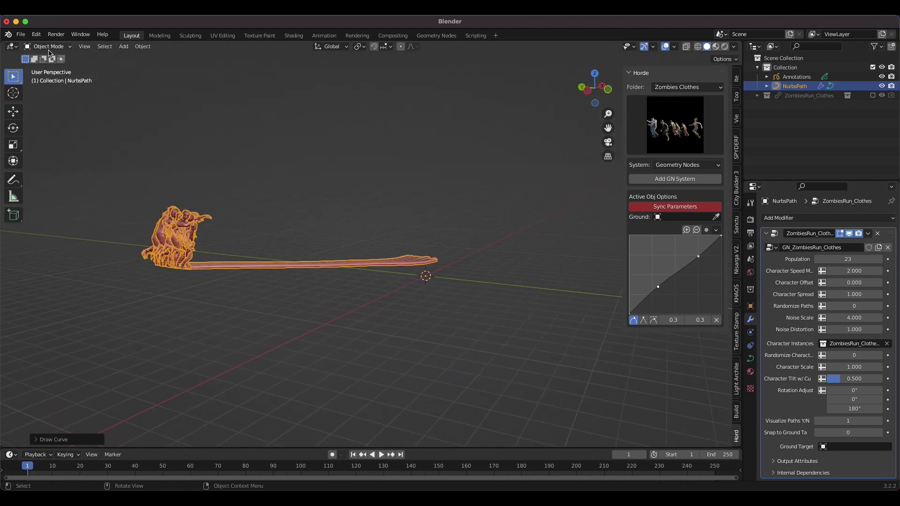
{"action": "scroll", "coordinate": [345, 233], "scroll_direction": "up", "scroll_amount": 5}
{"action": "scroll", "coordinate": [346, 233], "scroll_direction": "down", "scroll_amount": 5}
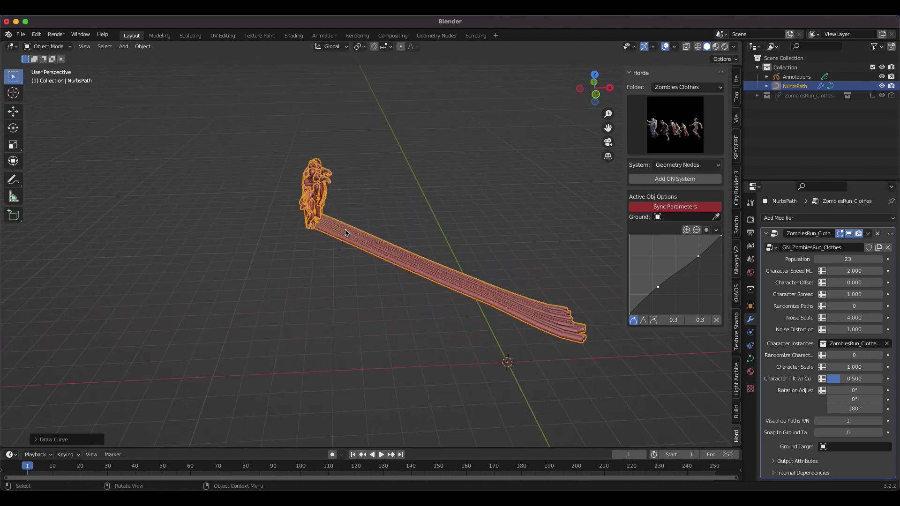
Inspect the zombie crowd from several sides, reselect its path, and sync its Horde parameters
{"action": "left_click", "coordinate": [347, 228]}
{"action": "scroll", "coordinate": [413, 217], "scroll_direction": "right", "scroll_amount": 10}
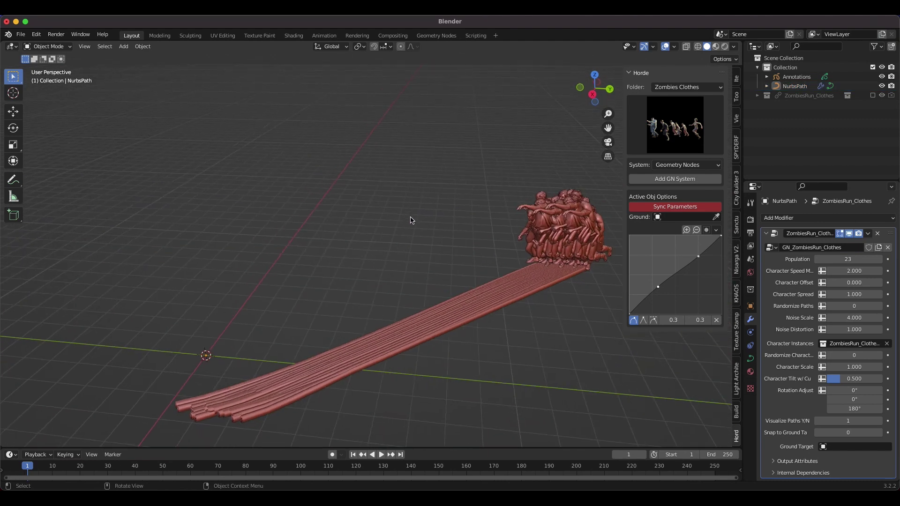
{"action": "scroll", "coordinate": [411, 219], "scroll_direction": "right", "scroll_amount": 10}
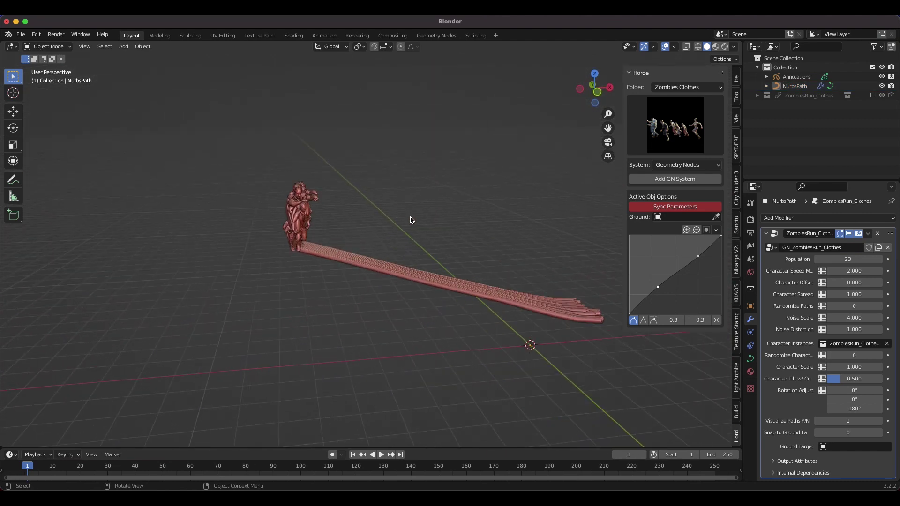
{"action": "scroll", "coordinate": [411, 220], "scroll_direction": "down", "scroll_amount": 2}
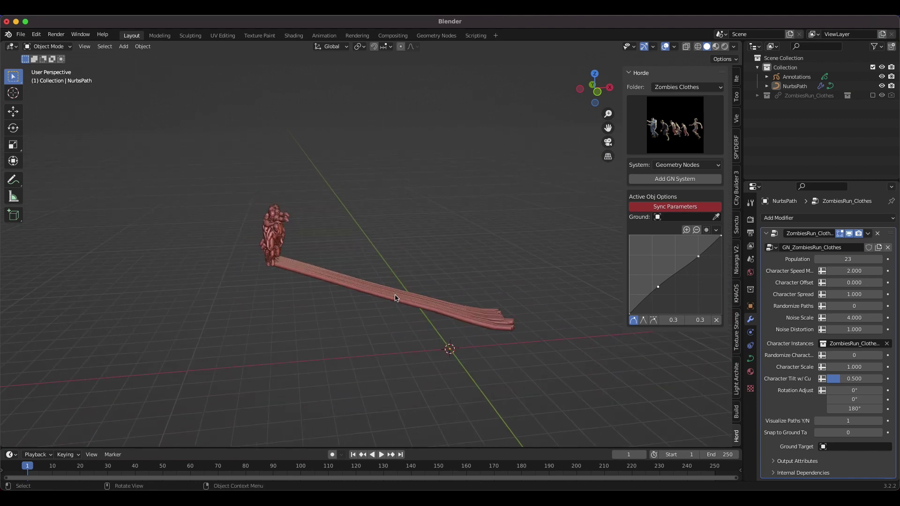
{"action": "left_click", "coordinate": [273, 237]}
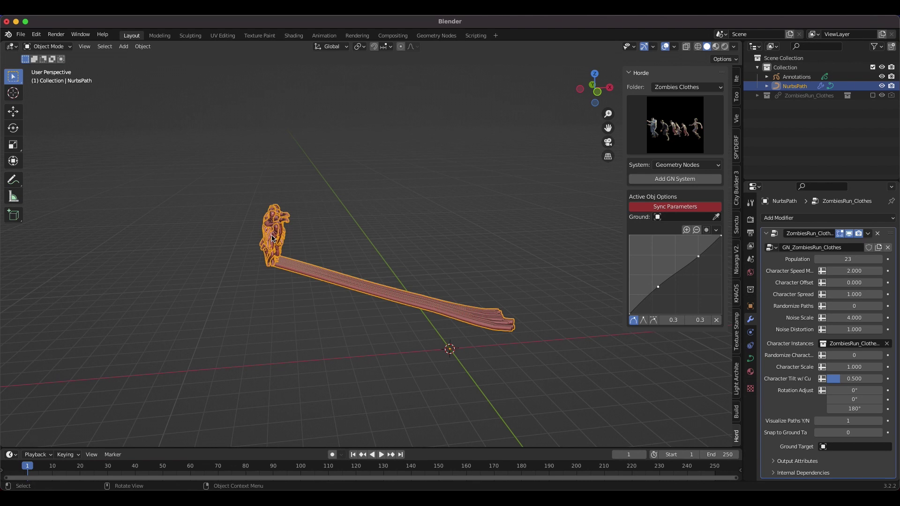
{"action": "left_click", "coordinate": [684, 209]}
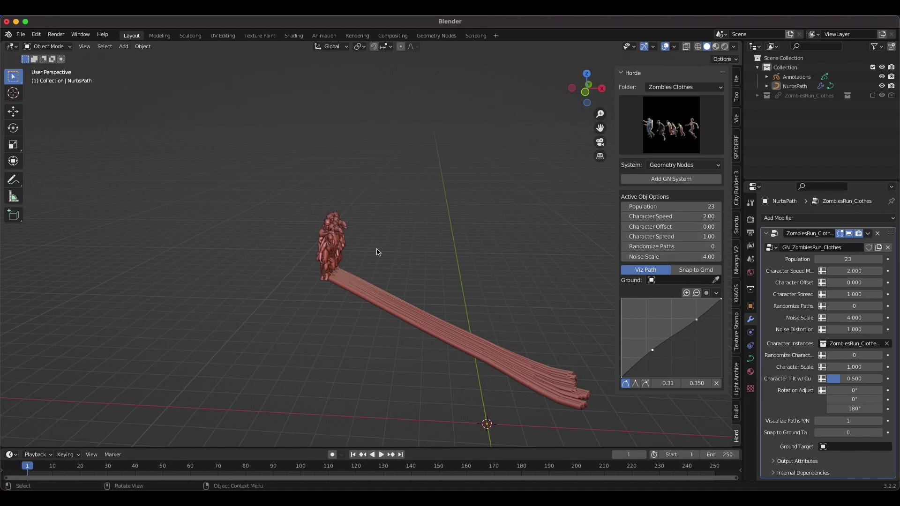
Set the zombie crowd's Population to 6
{"action": "middle_click_drag", "start_coordinate": [382, 257], "coordinate": [415, 231]}
{"action": "scroll", "coordinate": [384, 259], "scroll_direction": "down", "scroll_amount": 1}
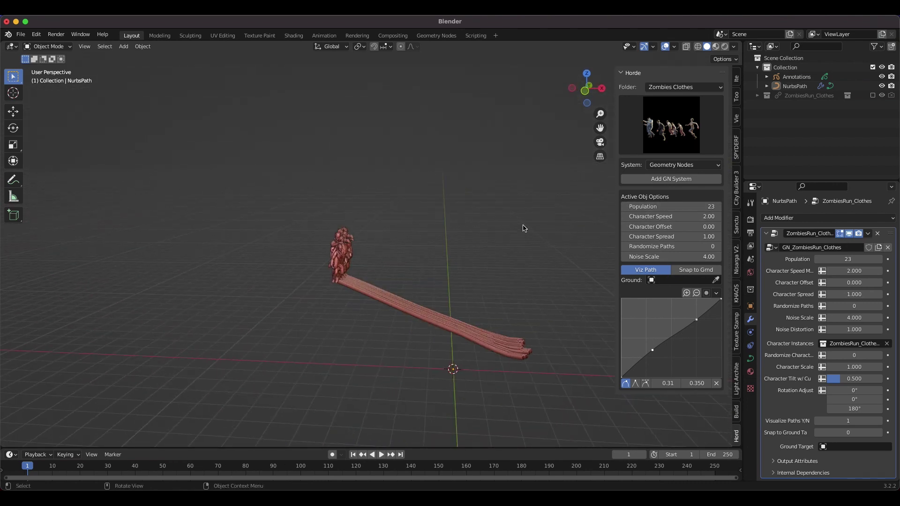
{"action": "left_click_drag", "start_coordinate": [702, 207], "coordinate": [636, 206]}
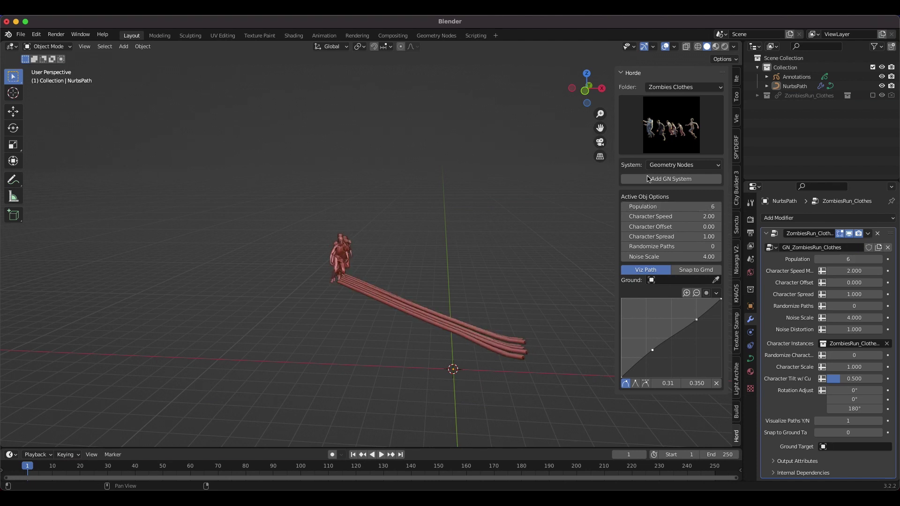
Set the zombie crowd's Randomize Paths value to 34
{"action": "middle_click_drag", "start_coordinate": [465, 299], "coordinate": [511, 261]}
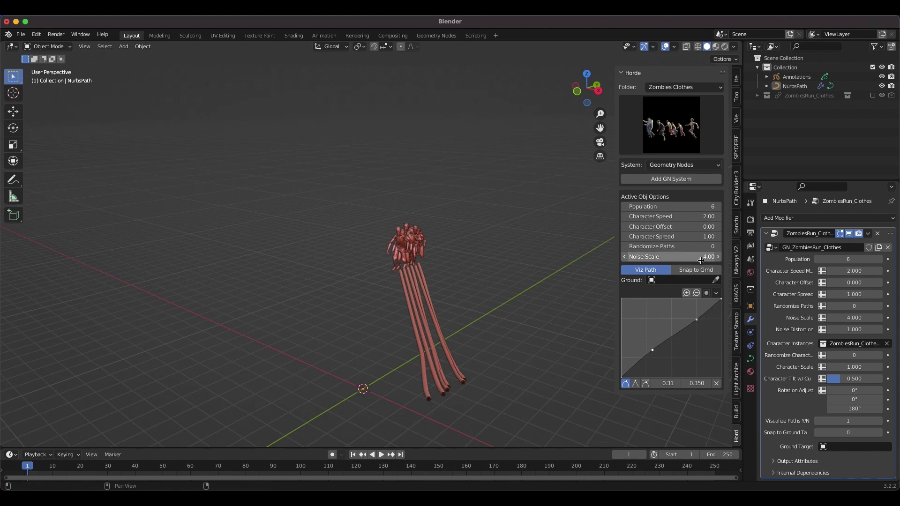
{"action": "middle_click_drag", "start_coordinate": [555, 297], "coordinate": [474, 345]}
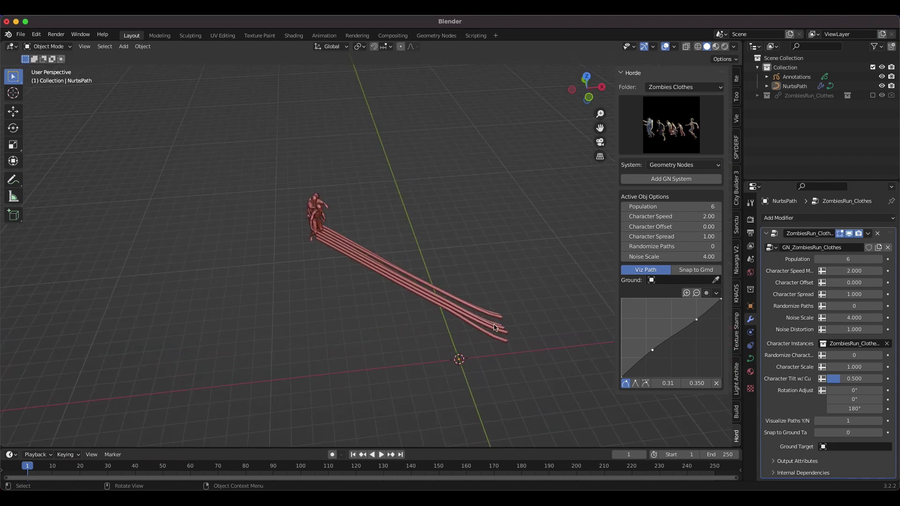
{"action": "middle_click_drag", "start_coordinate": [349, 203], "coordinate": [282, 255]}
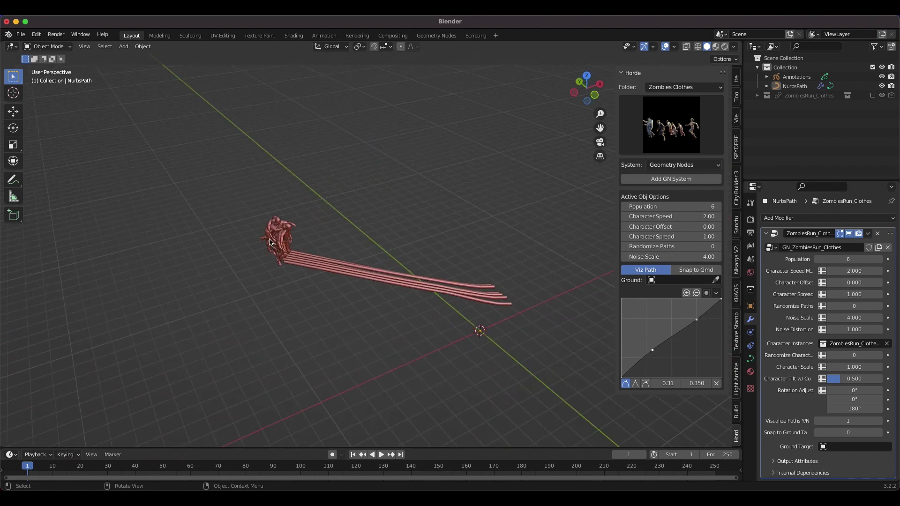
{"action": "middle_click_drag", "start_coordinate": [391, 288], "coordinate": [392, 293]}
{"action": "middle_click_drag", "start_coordinate": [444, 276], "coordinate": [446, 278]}
{"action": "scroll", "coordinate": [418, 282], "scroll_direction": "left", "scroll_amount": 5}
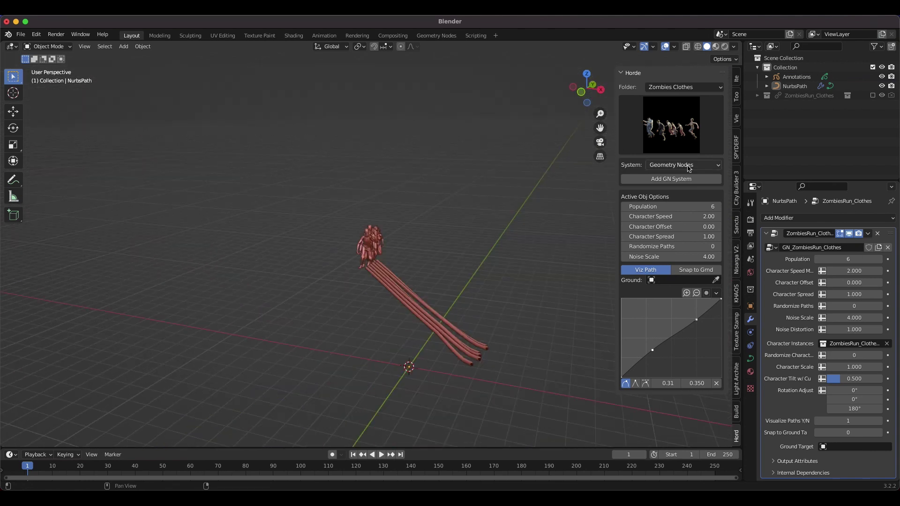
{"action": "left_click", "coordinate": [665, 247]}
{"action": "type", "text": "12"}
{"action": "key", "text": "Return"}
{"action": "left_click_drag", "start_coordinate": [678, 247], "coordinate": [714, 247]}
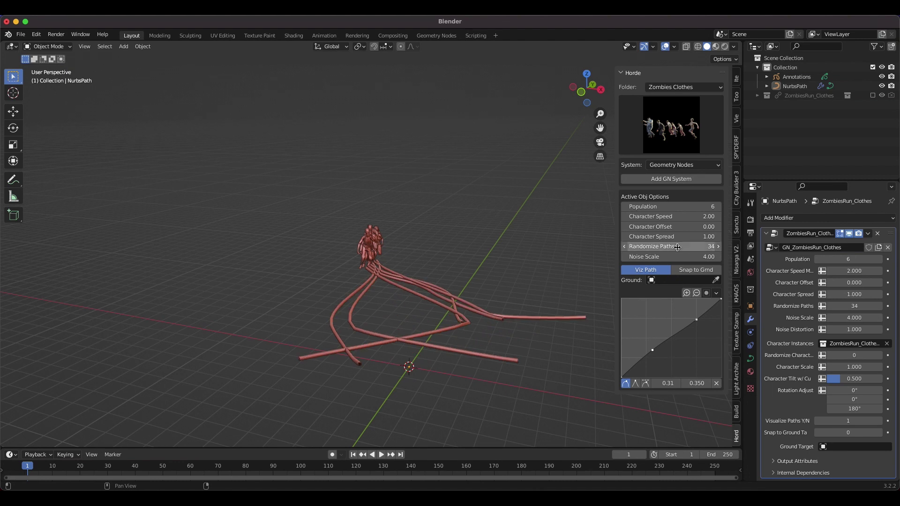
Examine the shape of the randomized crowd paths from several sides
{"action": "scroll", "coordinate": [383, 289], "scroll_direction": "left", "scroll_amount": 5}
{"action": "scroll", "coordinate": [384, 289], "scroll_direction": "left", "scroll_amount": 10}
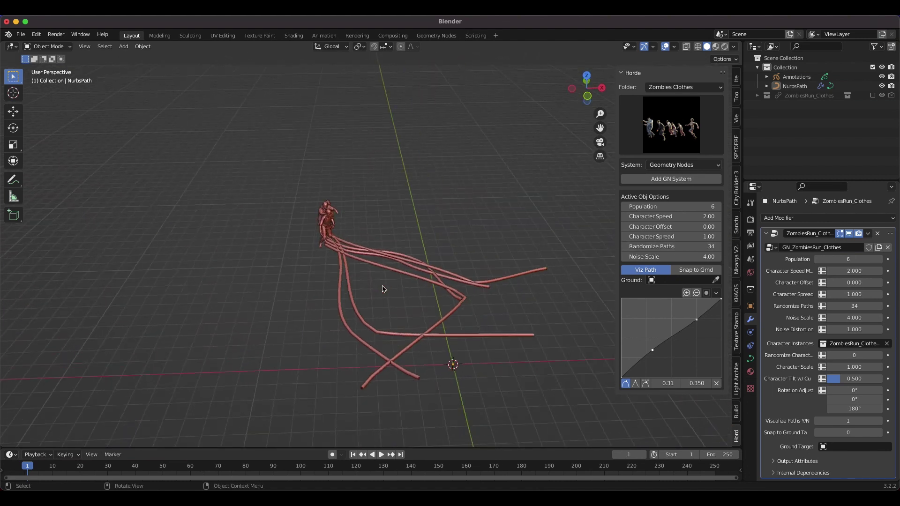
{"action": "scroll", "coordinate": [383, 289], "scroll_direction": "left", "scroll_amount": 10}
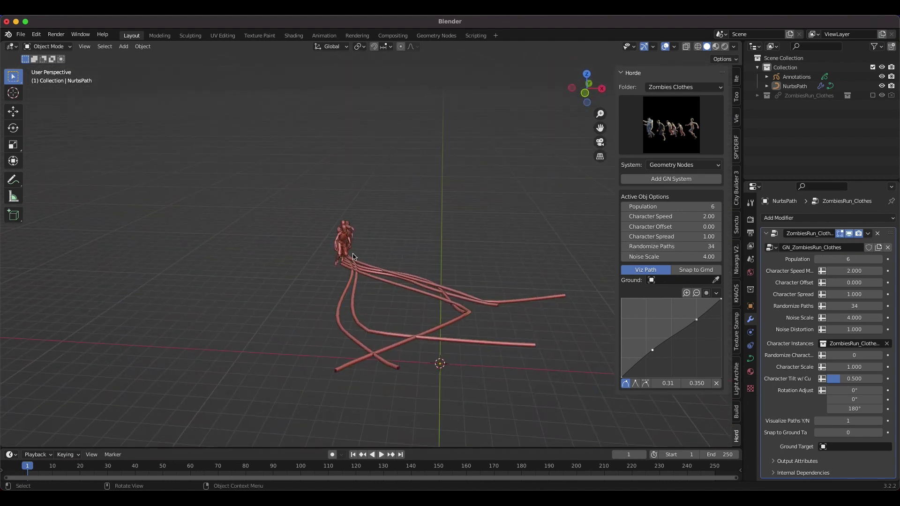
{"action": "scroll", "coordinate": [513, 347], "scroll_direction": "left", "scroll_amount": 5}
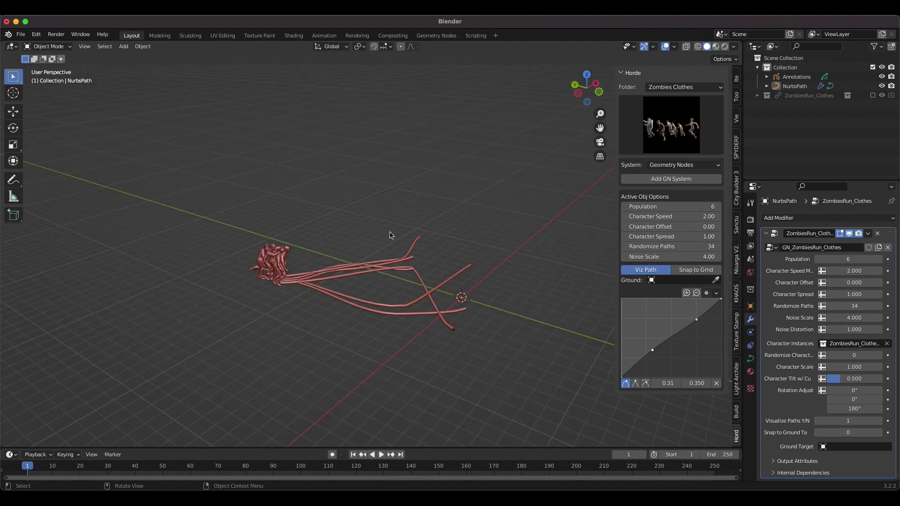
{"action": "scroll", "coordinate": [427, 267], "scroll_direction": "left", "scroll_amount": 5}
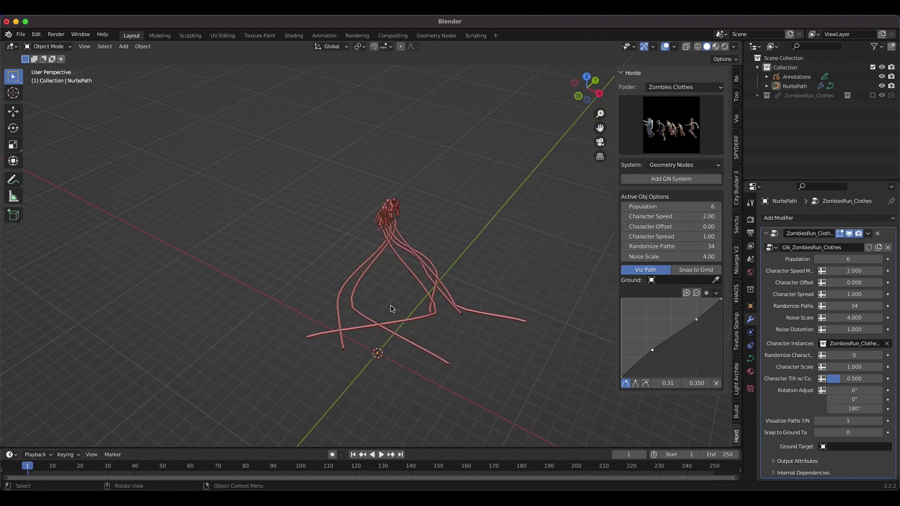
{"action": "scroll", "coordinate": [393, 303], "scroll_direction": "left", "scroll_amount": 10}
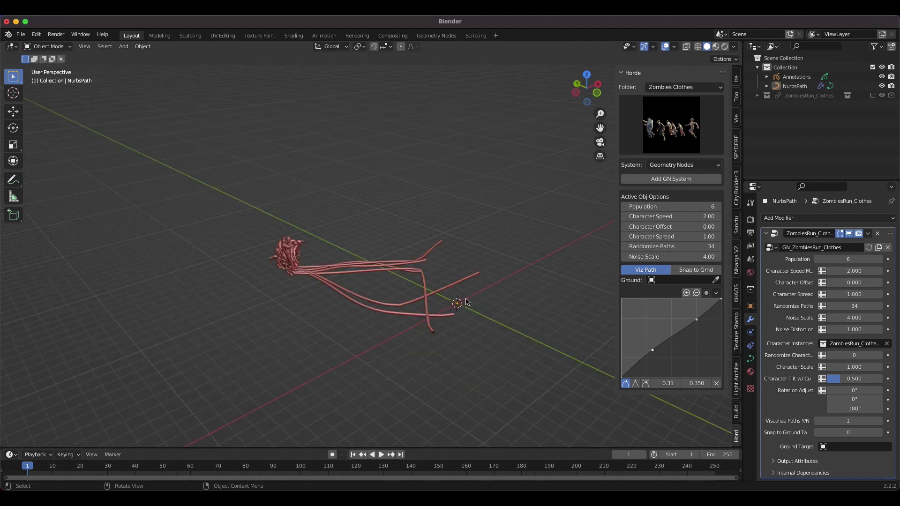
In Edit Mode, move the crowd path's end control points about 7.5 m outward to lengthen the route, and return to Object Mode
{"action": "left_click", "coordinate": [329, 275]}
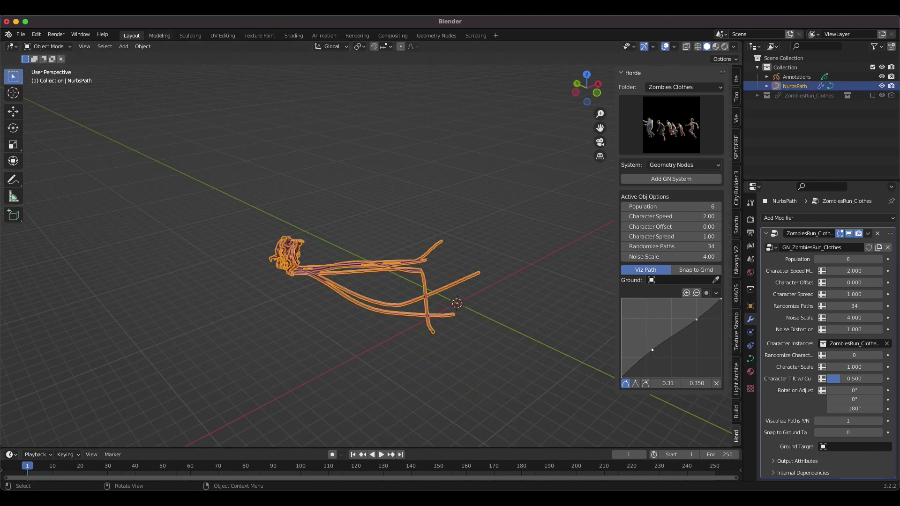
{"action": "left_click", "coordinate": [46, 46]}
{"action": "left_click", "coordinate": [43, 65]}
{"action": "left_click_drag", "start_coordinate": [535, 248], "coordinate": [440, 301]}
{"action": "key", "text": "g"}
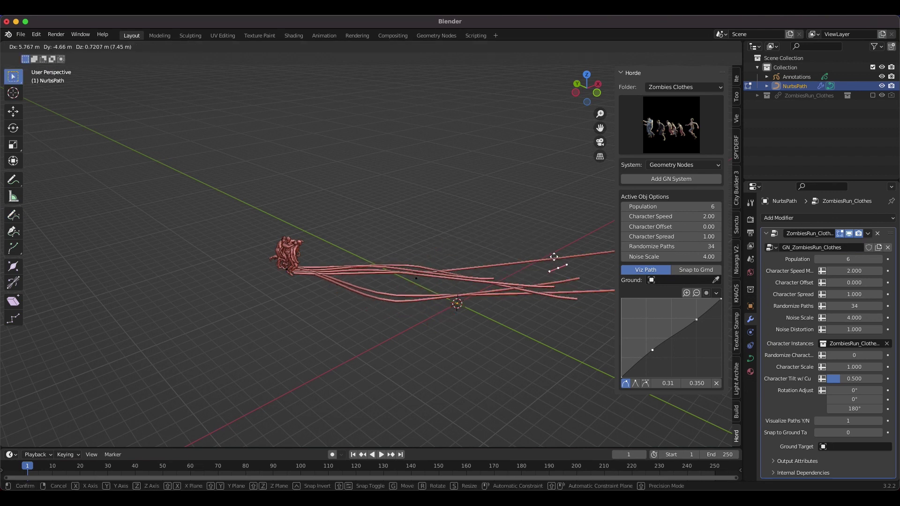
{"action": "left_click", "coordinate": [558, 256]}
{"action": "middle_click_drag", "start_coordinate": [502, 291], "coordinate": [474, 291]}
{"action": "middle_click_drag", "start_coordinate": [529, 352], "coordinate": [533, 323]}
{"action": "middle_click_drag", "start_coordinate": [535, 277], "coordinate": [432, 371]}
{"action": "left_click", "coordinate": [50, 47]}
{"action": "left_click", "coordinate": [49, 56]}
Play the crowd animation with the path visualization hidden and Randomize Characters set to 3
{"action": "middle_click_drag", "start_coordinate": [300, 319], "coordinate": [307, 325]}
{"action": "key", "text": "space"}
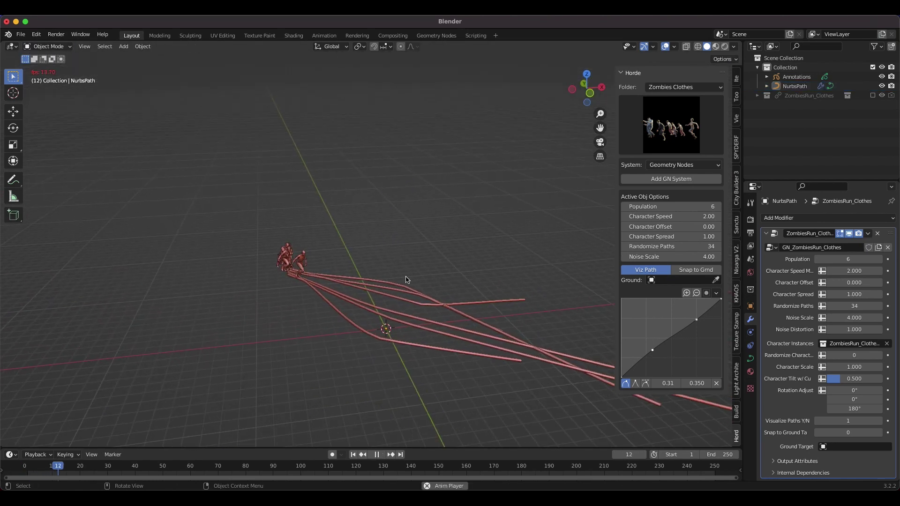
{"action": "scroll", "coordinate": [442, 345], "scroll_direction": "right", "scroll_amount": 2, "text": "shift"}
{"action": "scroll", "coordinate": [442, 345], "scroll_direction": "up", "scroll_amount": 1}
{"action": "scroll", "coordinate": [442, 345], "scroll_direction": "right", "scroll_amount": 2, "text": "shift"}
{"action": "scroll", "coordinate": [442, 345], "scroll_direction": "right", "scroll_amount": 5}
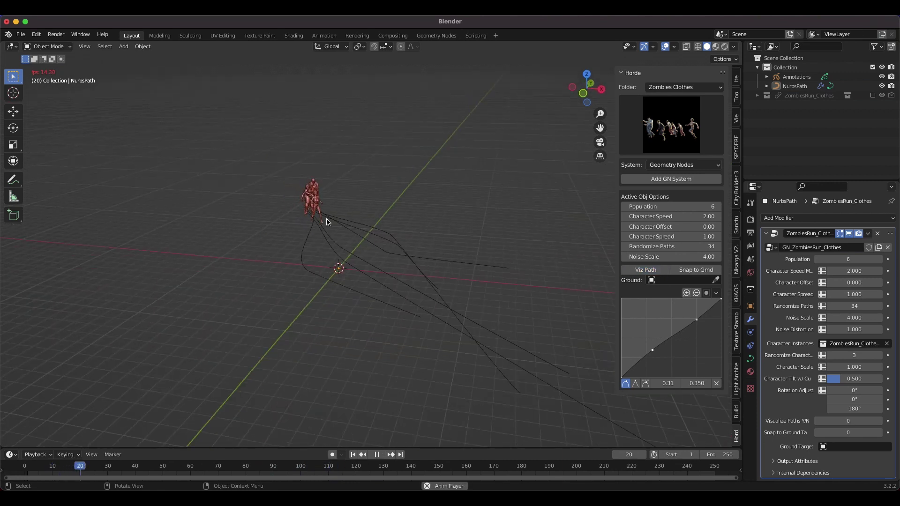
{"action": "key", "text": "space"}
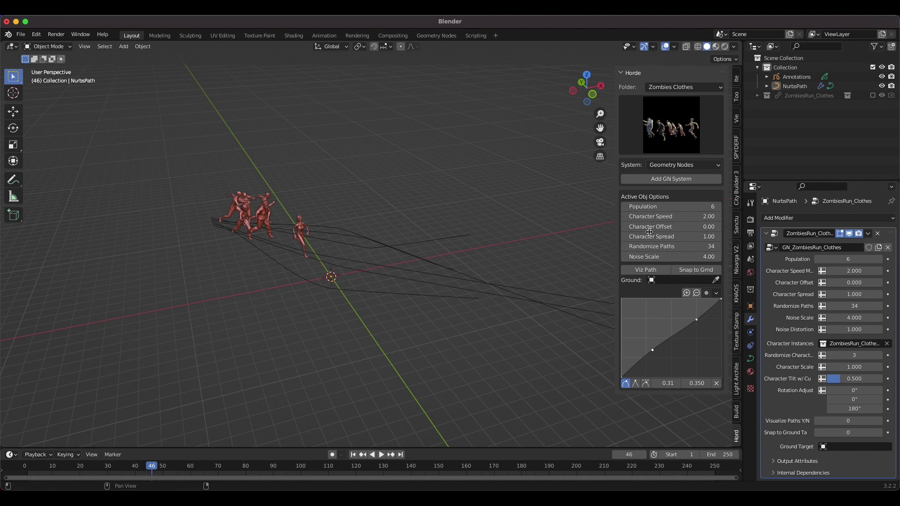
Set Character Speed to 3.00 and replay the animation from the first frame
{"action": "left_click", "coordinate": [680, 217]}
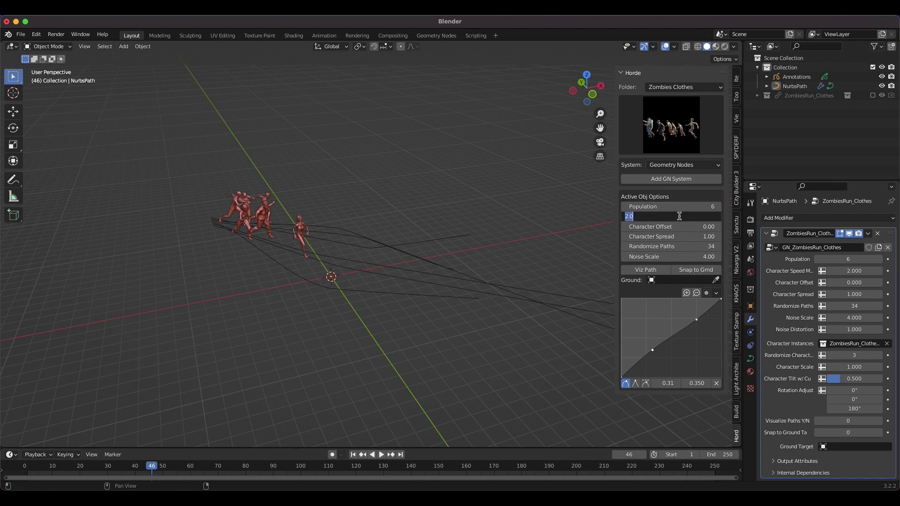
{"action": "key", "text": "Return"}
{"action": "left_click", "coordinate": [353, 455]}
{"action": "key", "text": "space"}
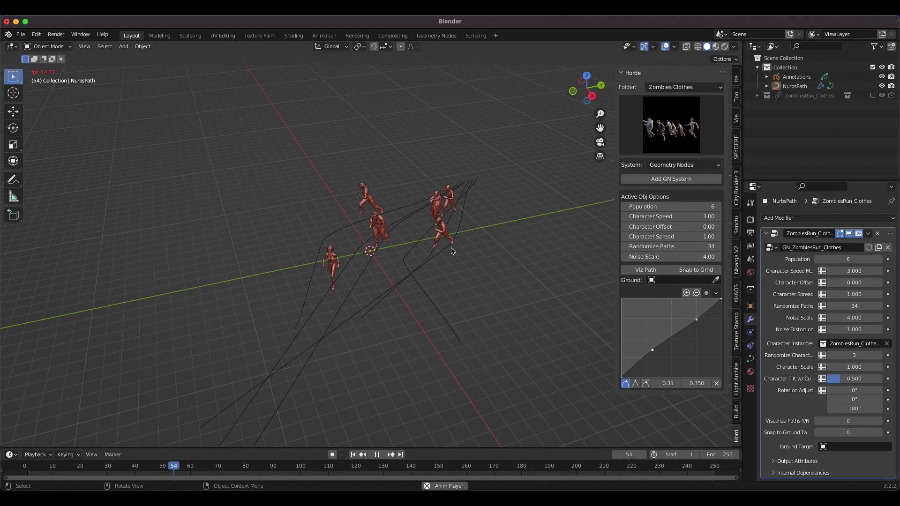
{"action": "scroll", "coordinate": [451, 252], "scroll_direction": "right", "scroll_amount": 3}
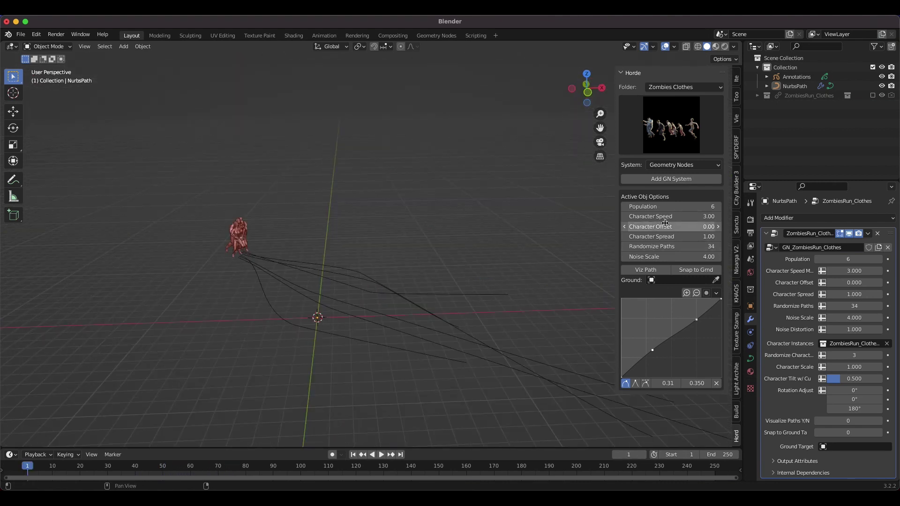
Set Character Offset to 0.24 and Character Spread to 1.74 for the crowd
{"action": "mouse_move", "coordinate": [671, 227]}
{"action": "left_mouse_down"}
{"action": "mouse_move", "coordinate": [704, 227]}
{"action": "mouse_move", "coordinate": [680, 226]}
{"action": "left_mouse_up"}
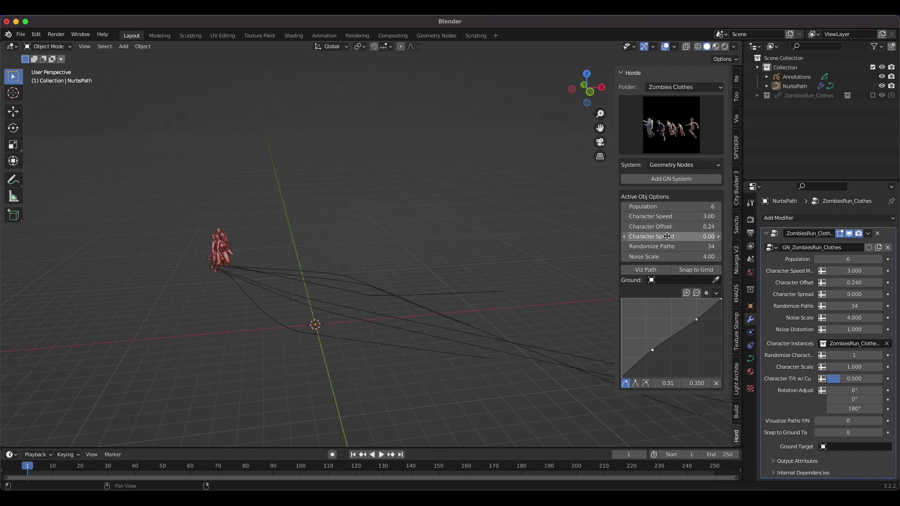
{"action": "left_click_drag", "start_coordinate": [667, 236], "coordinate": [748, 236]}
{"action": "middle_click_drag", "start_coordinate": [593, 264], "coordinate": [354, 304]}
Play the animation and examine how the zombies are spaced along their paths
{"action": "left_click", "coordinate": [382, 454]}
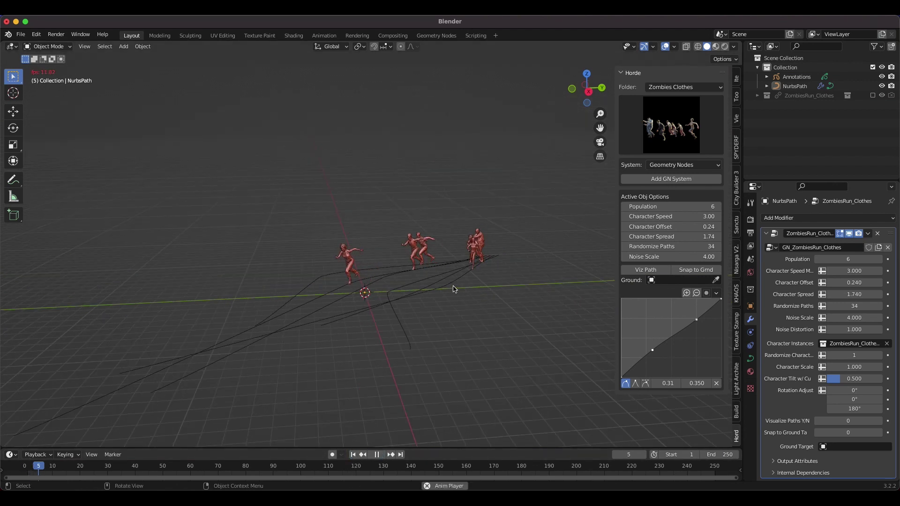
{"action": "middle_click_drag", "start_coordinate": [392, 297], "coordinate": [361, 208]}
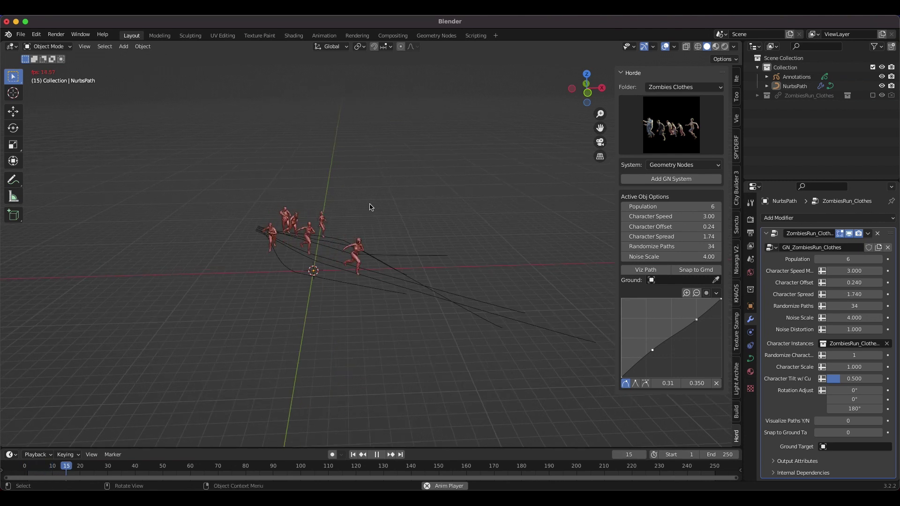
{"action": "key", "text": "space"}
{"action": "key", "text": "space"}
{"action": "key", "text": "space"}
Set the crowd's Noise Scale to 4.21
{"action": "middle_click_drag", "start_coordinate": [492, 235], "coordinate": [311, 305]}
{"action": "mouse_move", "coordinate": [669, 256]}
{"action": "left_mouse_down"}
{"action": "mouse_move", "coordinate": [645, 256]}
{"action": "mouse_move", "coordinate": [661, 256]}
{"action": "left_mouse_up"}
{"action": "middle_click_drag", "start_coordinate": [342, 219], "coordinate": [438, 305]}
{"action": "scroll", "coordinate": [437, 303], "scroll_direction": "up", "scroll_amount": 2}
{"action": "scroll", "coordinate": [436, 302], "scroll_direction": "down", "scroll_amount": 2}
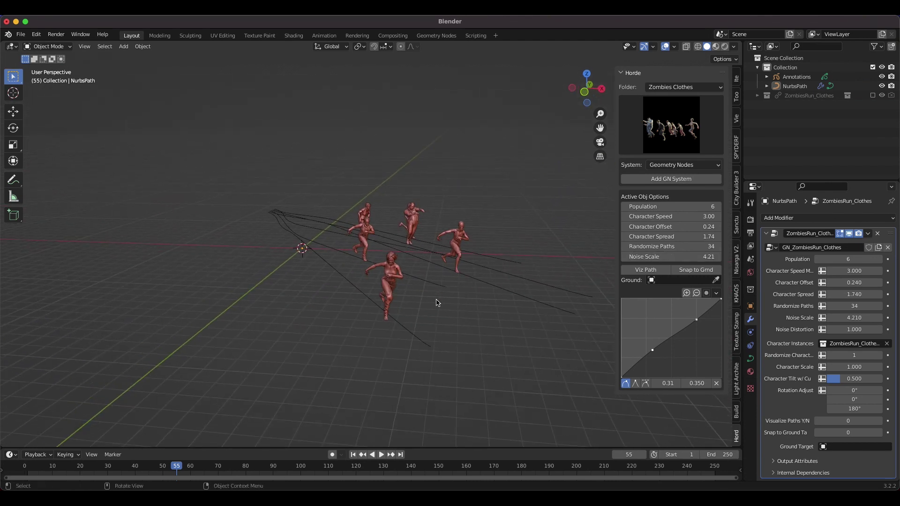
Turn on the crowd's path visualization and examine the paths from low and raised angles
{"action": "left_click", "coordinate": [648, 270]}
{"action": "scroll", "coordinate": [414, 274], "scroll_direction": "right", "scroll_amount": 5}
{"action": "scroll", "coordinate": [414, 274], "scroll_direction": "left", "scroll_amount": 5}
{"action": "scroll", "coordinate": [412, 275], "scroll_direction": "down", "scroll_amount": 2}
{"action": "scroll", "coordinate": [412, 276], "scroll_direction": "left", "scroll_amount": 5}
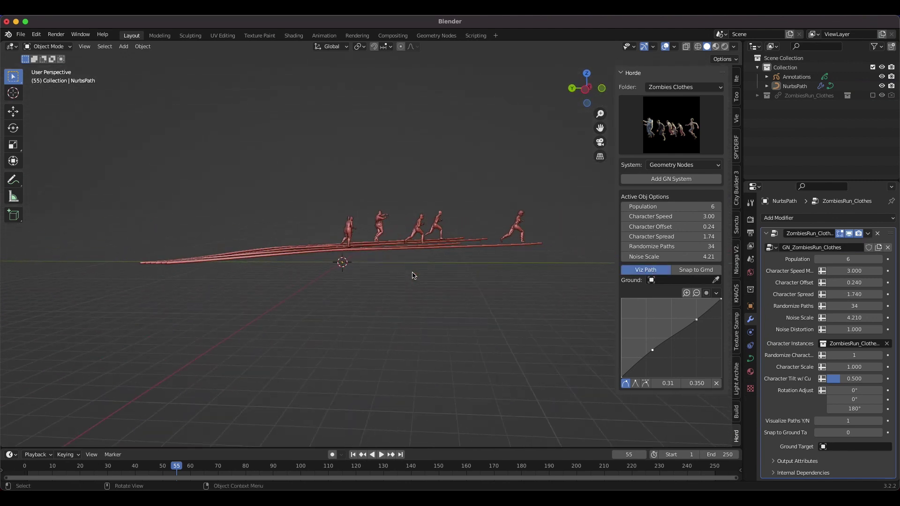
{"action": "scroll", "coordinate": [412, 276], "scroll_direction": "right", "scroll_amount": 6}
{"action": "scroll", "coordinate": [412, 276], "scroll_direction": "left", "scroll_amount": 2}
{"action": "middle_click_drag", "start_coordinate": [414, 276], "coordinate": [412, 275]}
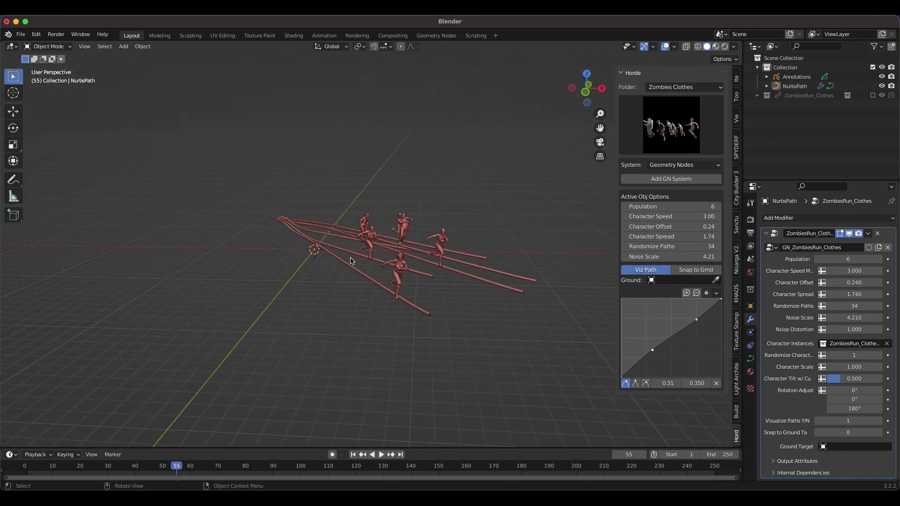
Compare the crowd with its path visualization hidden and shown, leaving it hidden
{"action": "left_click", "coordinate": [642, 271]}
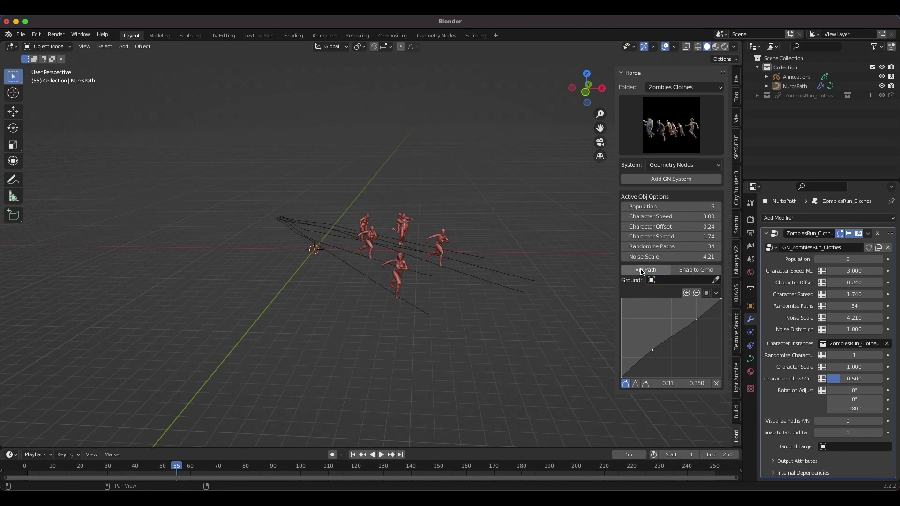
{"action": "left_click", "coordinate": [642, 271]}
{"action": "middle_click_drag", "start_coordinate": [439, 276], "coordinate": [619, 273]}
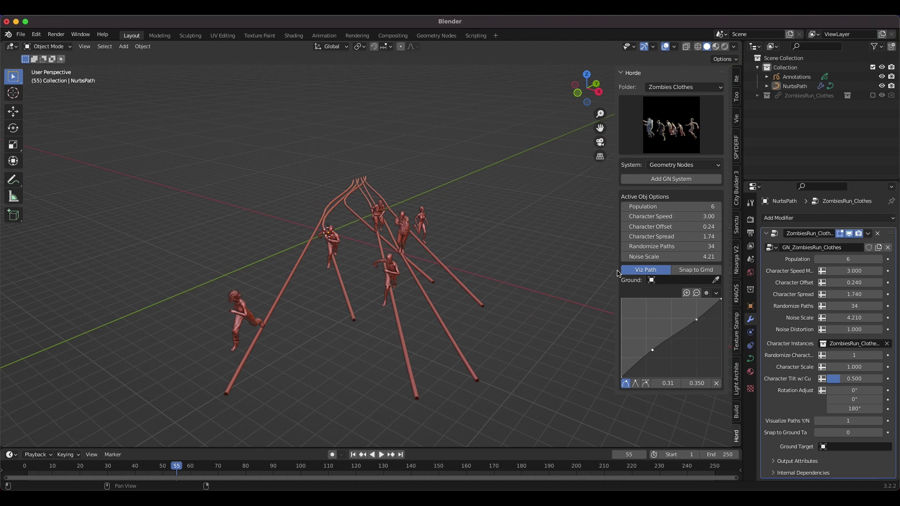
{"action": "left_click", "coordinate": [644, 271]}
Set the zombie crowd's Population to 25
{"action": "middle_click_drag", "start_coordinate": [309, 280], "coordinate": [373, 281]}
{"action": "left_click_drag", "start_coordinate": [665, 207], "coordinate": [707, 207]}
{"action": "middle_click_drag", "start_coordinate": [441, 291], "coordinate": [363, 294]}
Examine the enlarged zombie crowd from several sides and distances
{"action": "scroll", "coordinate": [364, 294], "scroll_direction": "right", "scroll_amount": 4}
{"action": "scroll", "coordinate": [476, 217], "scroll_direction": "up", "scroll_amount": 4}
{"action": "scroll", "coordinate": [476, 217], "scroll_direction": "right", "scroll_amount": 5}
{"action": "scroll", "coordinate": [476, 218], "scroll_direction": "down", "scroll_amount": 3}
{"action": "scroll", "coordinate": [476, 217], "scroll_direction": "left", "scroll_amount": 3}
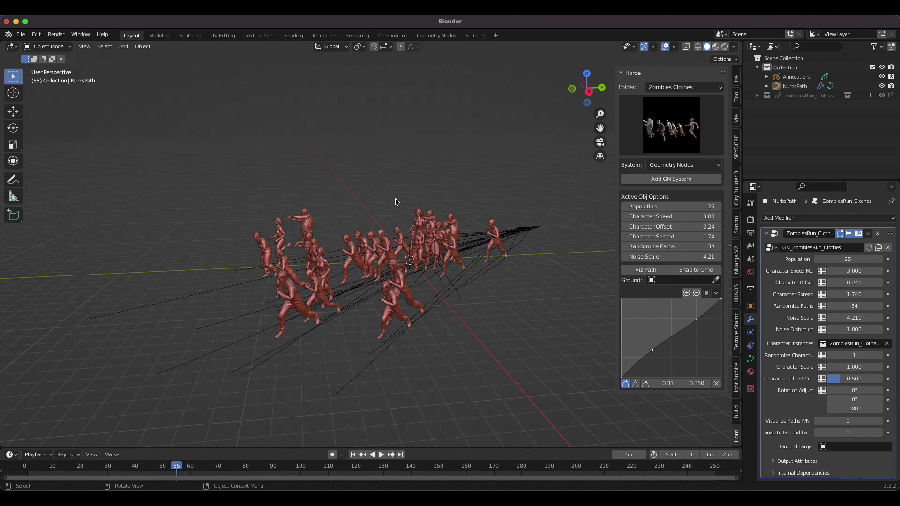
{"action": "scroll", "coordinate": [391, 218], "scroll_direction": "up", "scroll_amount": 2}
{"action": "scroll", "coordinate": [438, 220], "scroll_direction": "down", "scroll_amount": 3}
{"action": "middle_click_drag", "start_coordinate": [393, 252], "coordinate": [488, 207]}
{"action": "middle_click_drag", "start_coordinate": [387, 227], "coordinate": [543, 338]}
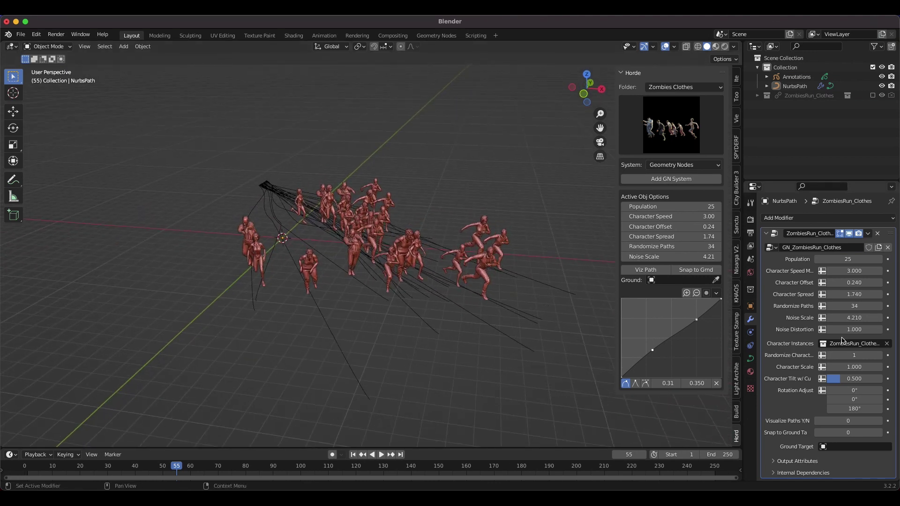
Set the crowd modifier's Randomize Characters value to 9 to vary which zombies appear
{"action": "middle_click_drag", "start_coordinate": [508, 270], "coordinate": [512, 247]}
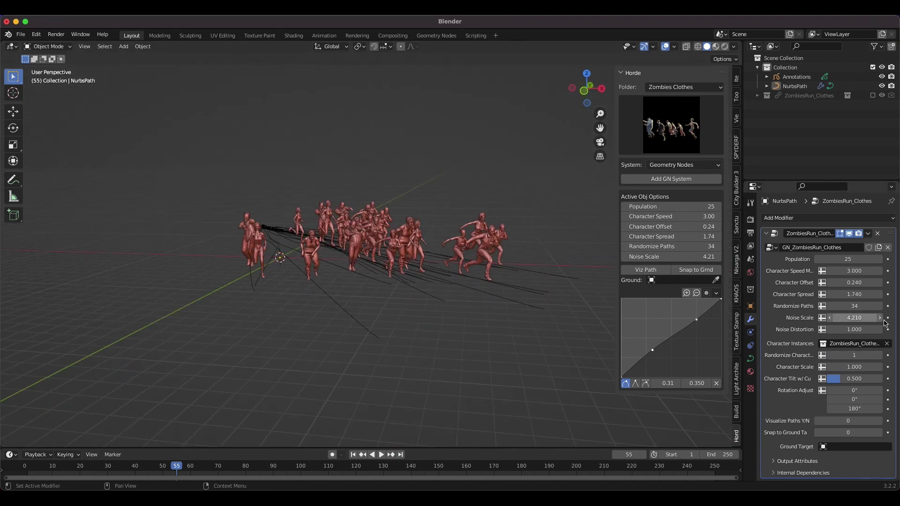
{"action": "left_click", "coordinate": [880, 356]}
{"action": "left_click", "coordinate": [880, 355]}
{"action": "left_click", "coordinate": [880, 355]}
{"action": "left_click", "coordinate": [880, 356]}
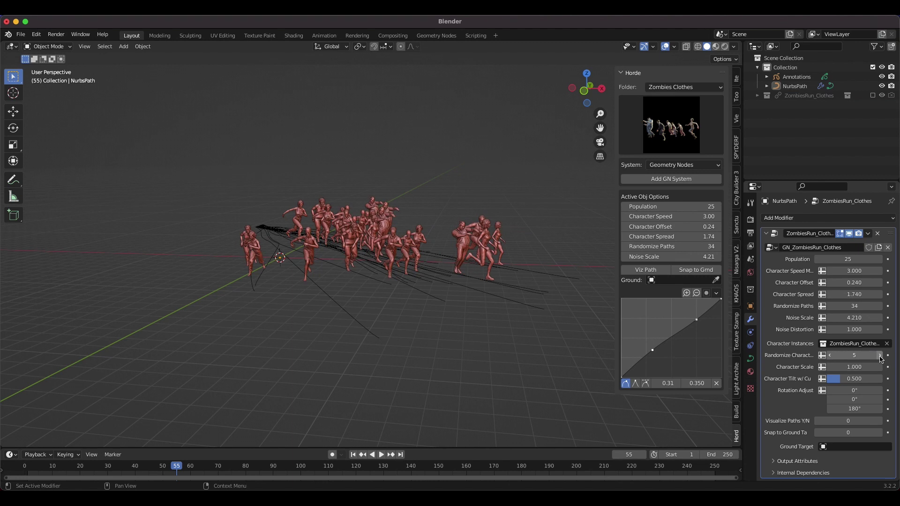
{"action": "left_click", "coordinate": [879, 355]}
{"action": "left_click", "coordinate": [880, 355]}
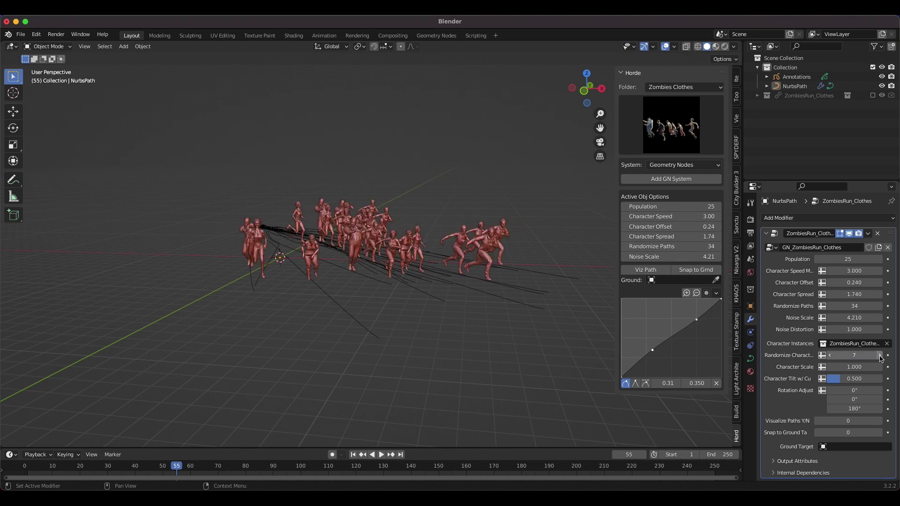
{"action": "left_click", "coordinate": [879, 355]}
{"action": "left_click", "coordinate": [880, 355]}
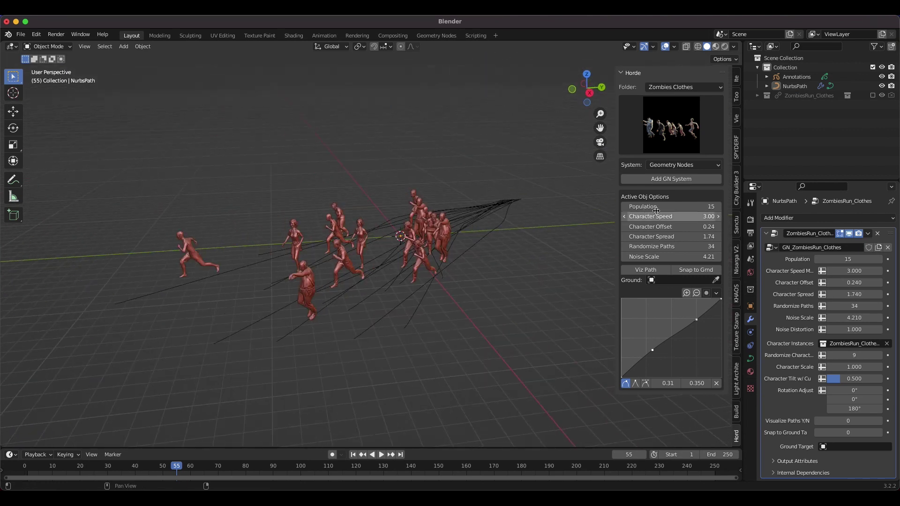
Reduce the crowd's Population to 8 and play the animation from the first frame
{"action": "left_click_drag", "start_coordinate": [671, 206], "coordinate": [631, 206]}
{"action": "middle_click_drag", "start_coordinate": [481, 267], "coordinate": [451, 278]}
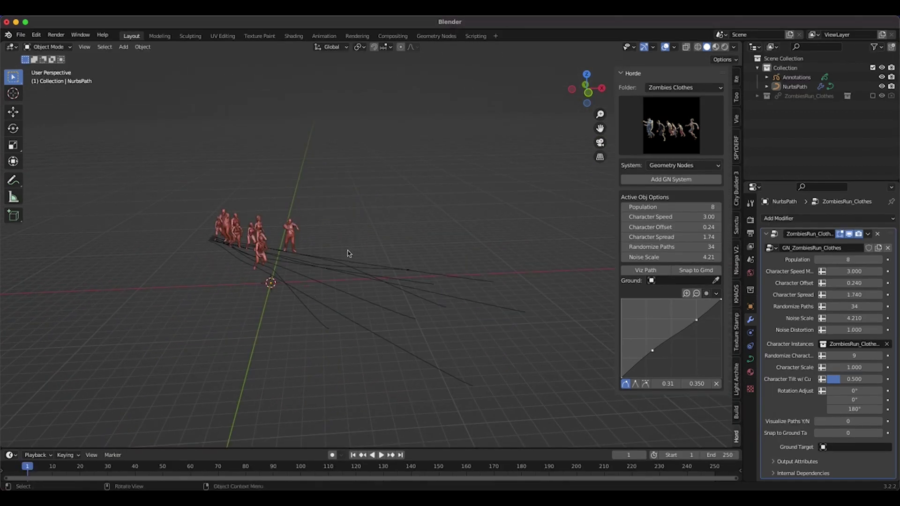
{"action": "middle_click_drag", "start_coordinate": [316, 277], "coordinate": [280, 256]}
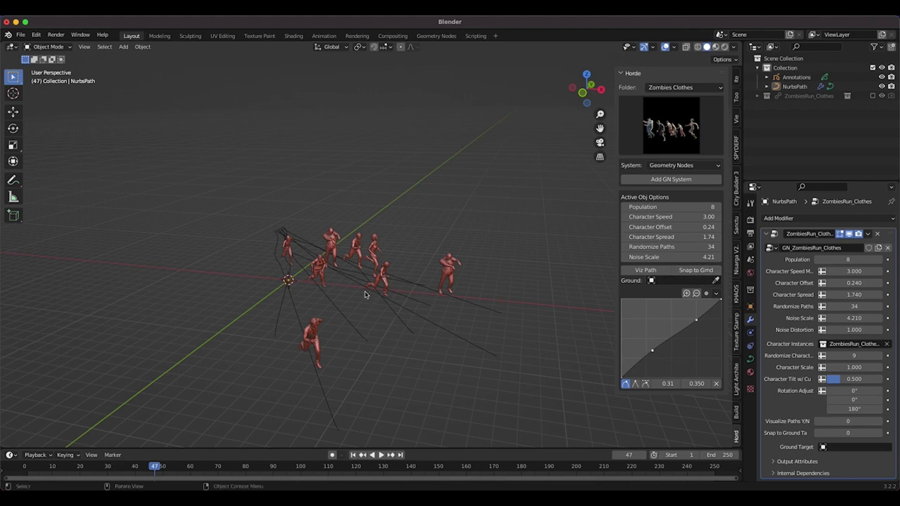
Raise the zombie crowd's path vertically above the grid
{"action": "left_click", "coordinate": [355, 282]}
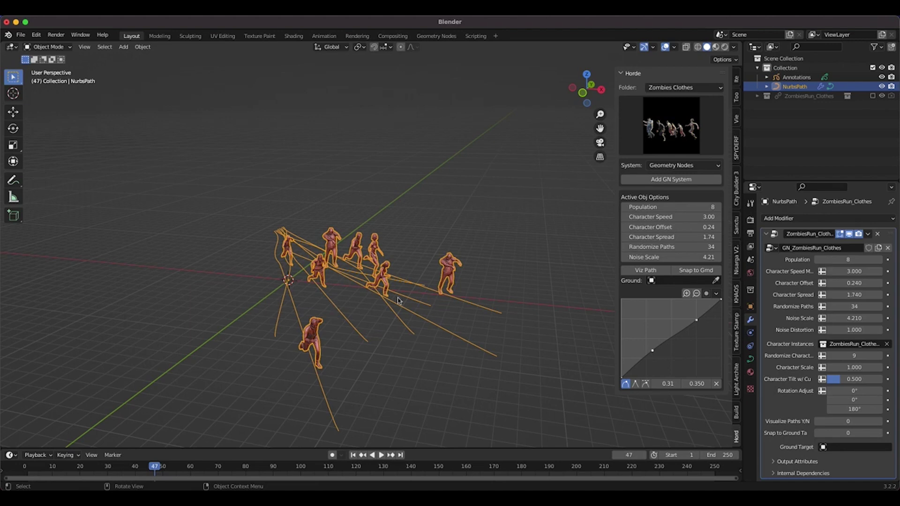
{"action": "key", "text": "g"}
{"action": "key", "text": "z"}
{"action": "left_click", "coordinate": [314, 254]}
{"action": "middle_click_drag", "start_coordinate": [314, 254], "coordinate": [398, 246]}
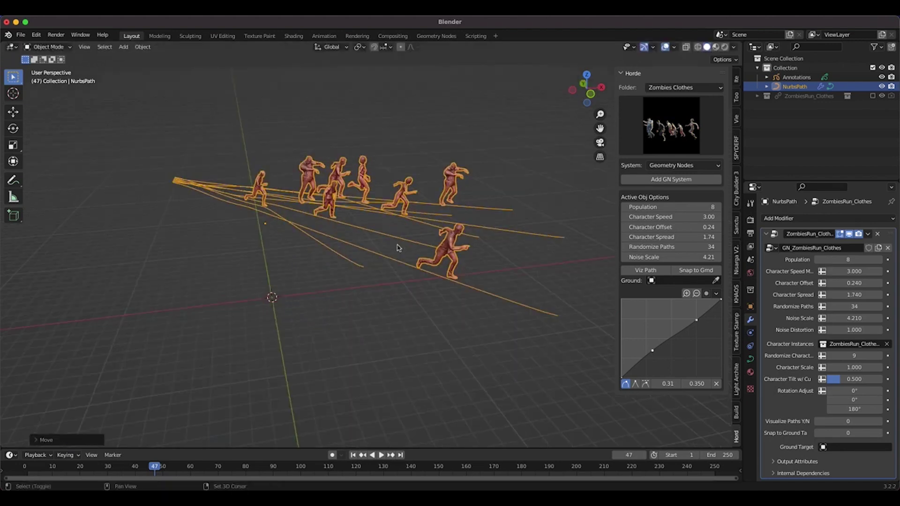
Add a cube and shape it into a wide, flat slab, scaling it horizontally, turning it about Z and thinning it in height
{"action": "key", "text": "shift+a"}
{"action": "left_click", "coordinate": [436, 253]}
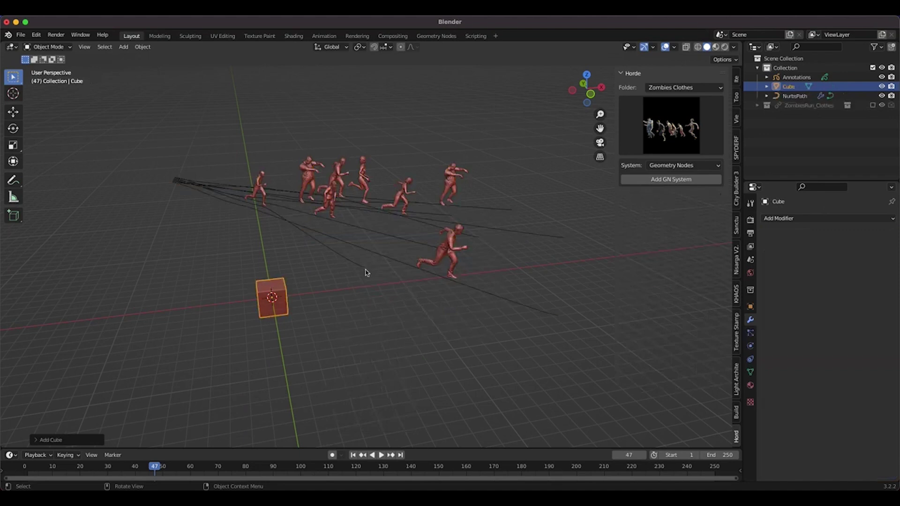
{"action": "key", "text": "s"}
{"action": "key", "text": "shift+z"}
{"action": "left_click", "coordinate": [500, 299]}
{"action": "key", "text": "r"}
{"action": "key", "text": "z"}
{"action": "left_click", "coordinate": [424, 338]}
{"action": "key", "text": "s"}
{"action": "key", "text": "z"}
{"action": "left_click", "coordinate": [341, 321]}
Stretch the slab along X and position it beneath the running crowd, turned about Z
{"action": "key", "text": "s"}
{"action": "key", "text": "x"}
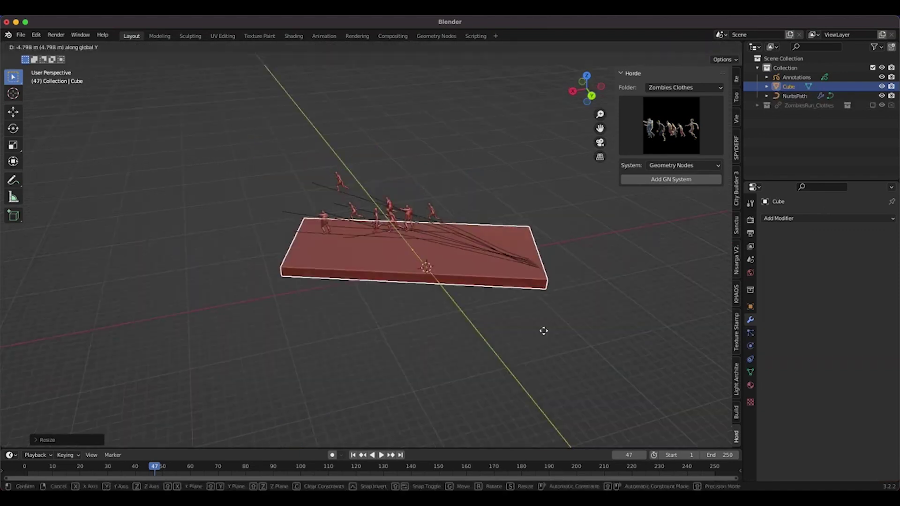
{"action": "key", "text": "x"}
{"action": "left_click", "coordinate": [510, 327]}
{"action": "key", "text": "r"}
{"action": "key", "text": "z"}
{"action": "left_click", "coordinate": [564, 287]}
{"action": "middle_click_drag", "start_coordinate": [564, 287], "coordinate": [564, 287]}
{"action": "key", "text": "g"}
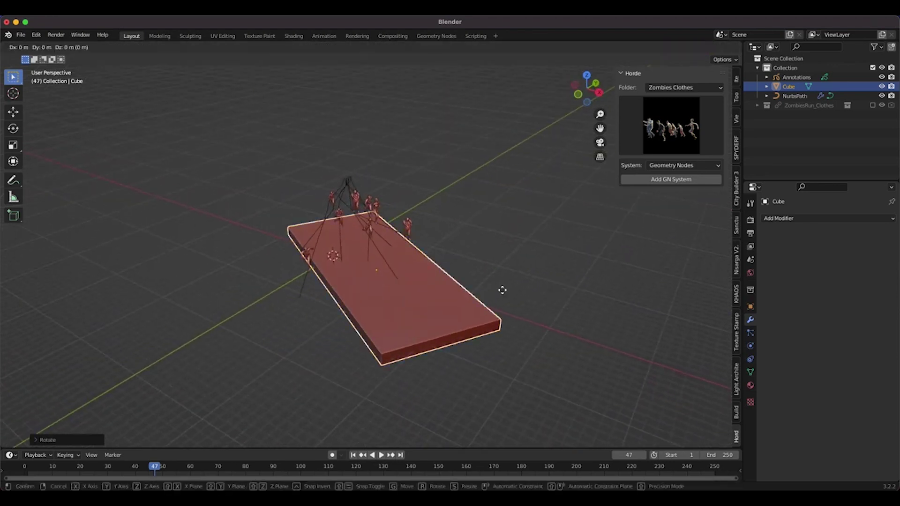
{"action": "key", "text": "y"}
{"action": "left_click", "coordinate": [476, 297]}
{"action": "middle_click_drag", "start_coordinate": [477, 297], "coordinate": [447, 253]}
Assign the Cube as the crowd's Ground object and turn on Snap to Grnd
{"action": "left_click", "coordinate": [349, 234]}
{"action": "middle_click_drag", "start_coordinate": [349, 234], "coordinate": [362, 212]}
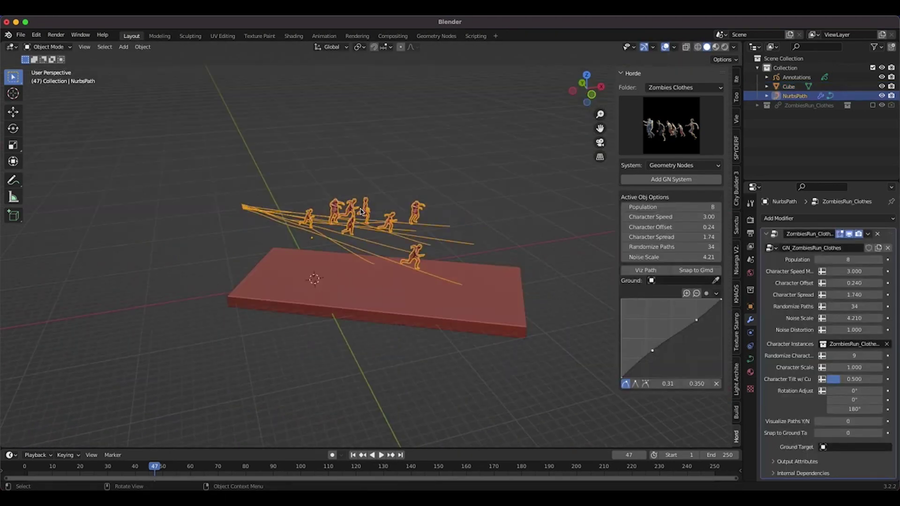
{"action": "left_click", "coordinate": [716, 281]}
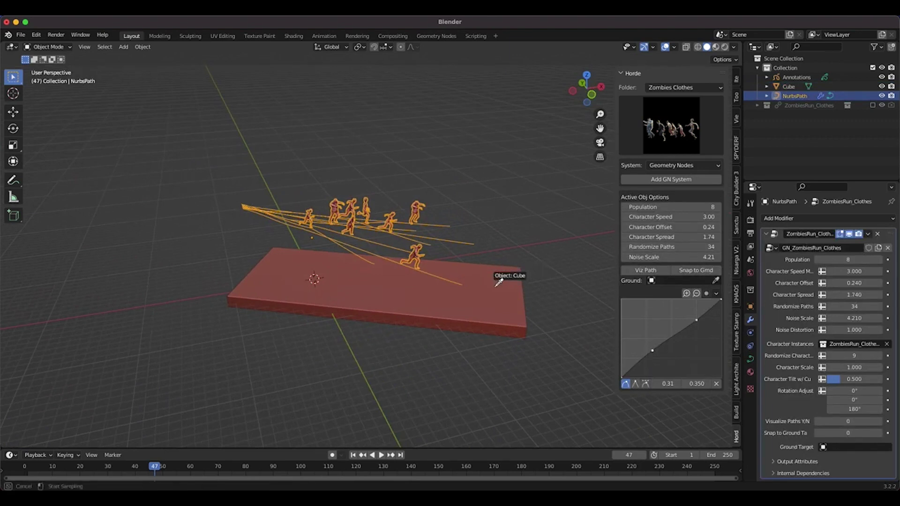
{"action": "left_click", "coordinate": [496, 285]}
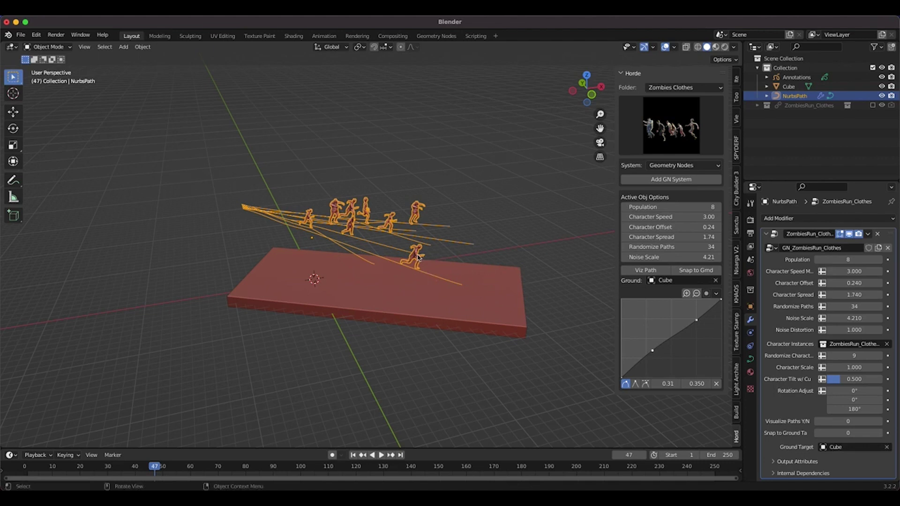
{"action": "left_click", "coordinate": [698, 274]}
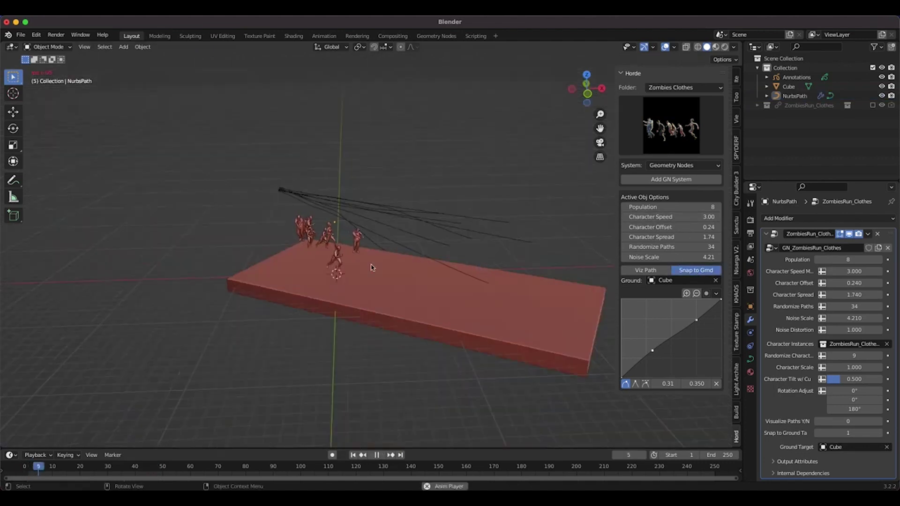
{"action": "middle_click_drag", "start_coordinate": [364, 277], "coordinate": [475, 266]}
Move the whole zombie path freely to a new position over the slab
{"action": "left_click", "coordinate": [476, 222]}
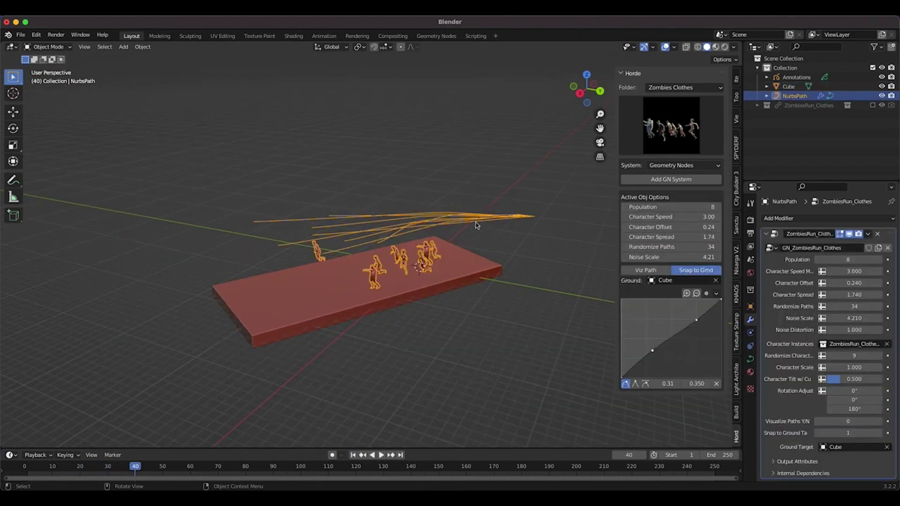
{"action": "scroll", "coordinate": [456, 231], "scroll_direction": "down", "scroll_amount": 2}
{"action": "key", "text": "g"}
{"action": "left_click", "coordinate": [455, 243]}
{"action": "middle_click_drag", "start_coordinate": [457, 243], "coordinate": [454, 243]}
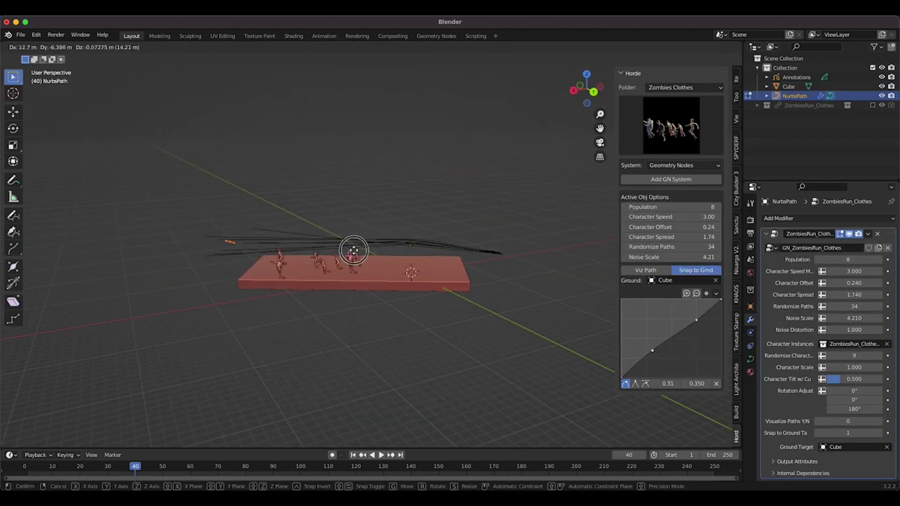
Move the path's end control point outward past the far edge of the slab to lengthen the run
{"action": "left_click", "coordinate": [354, 250]}
{"action": "middle_click_drag", "start_coordinate": [354, 249], "coordinate": [354, 249]}
{"action": "scroll", "coordinate": [354, 250], "scroll_direction": "up", "scroll_amount": 4}
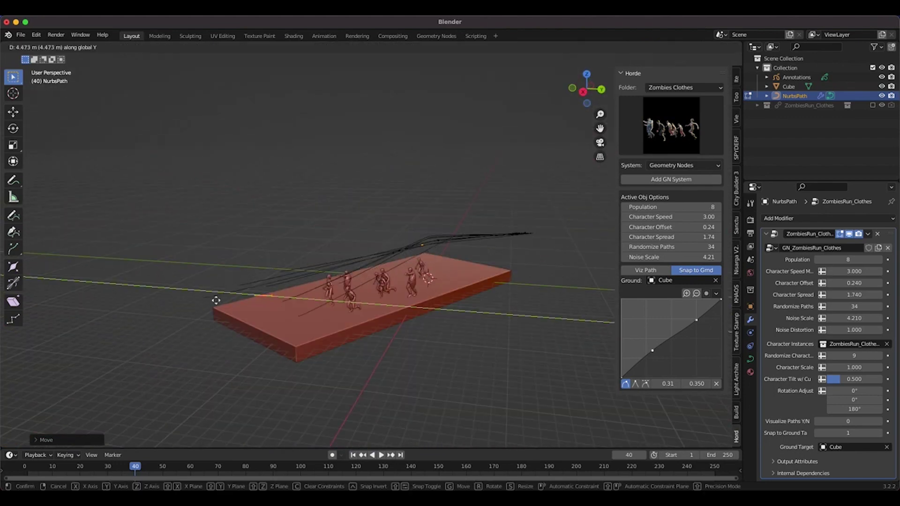
{"action": "key", "text": "x"}
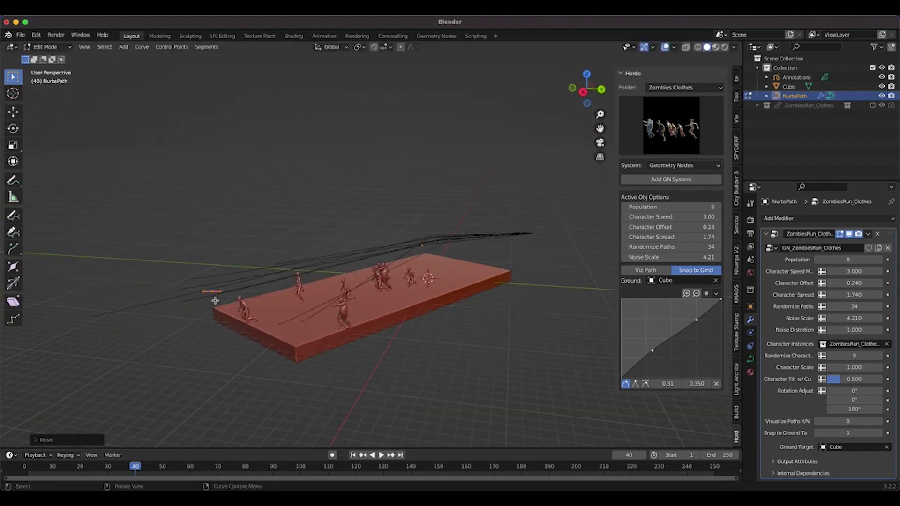
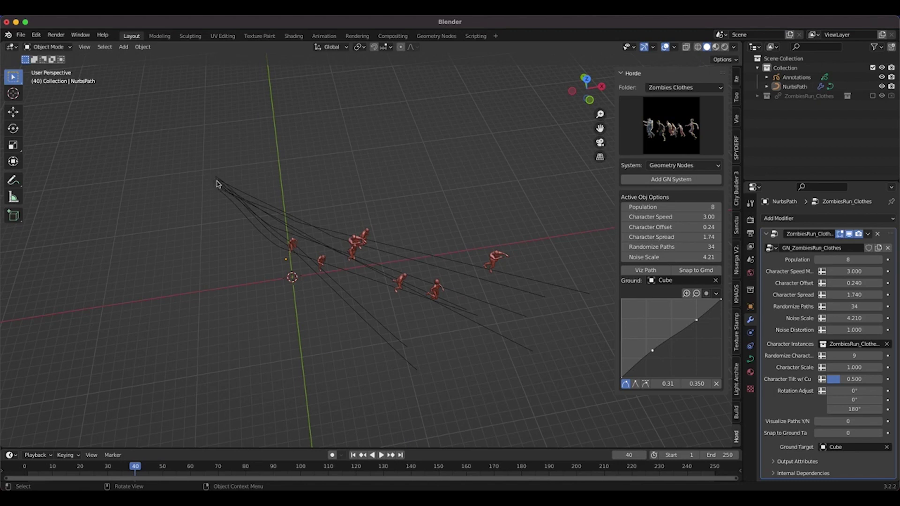
Examine how the zombie paths fan out from their common start to their far ends
{"action": "middle_click_drag", "start_coordinate": [545, 282], "coordinate": [397, 290]}
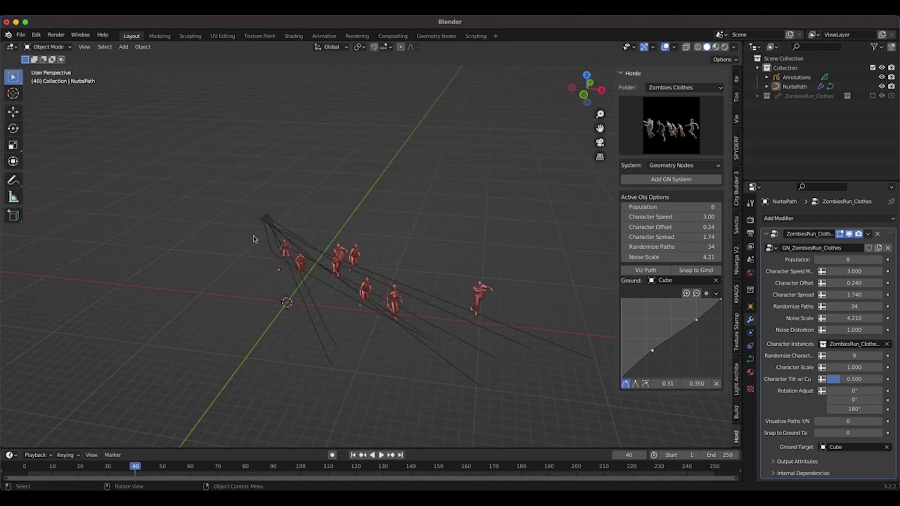
{"action": "scroll", "coordinate": [369, 267], "scroll_direction": "up", "scroll_amount": 2}
{"action": "scroll", "coordinate": [369, 267], "scroll_direction": "right", "scroll_amount": 2, "text": "shift"}
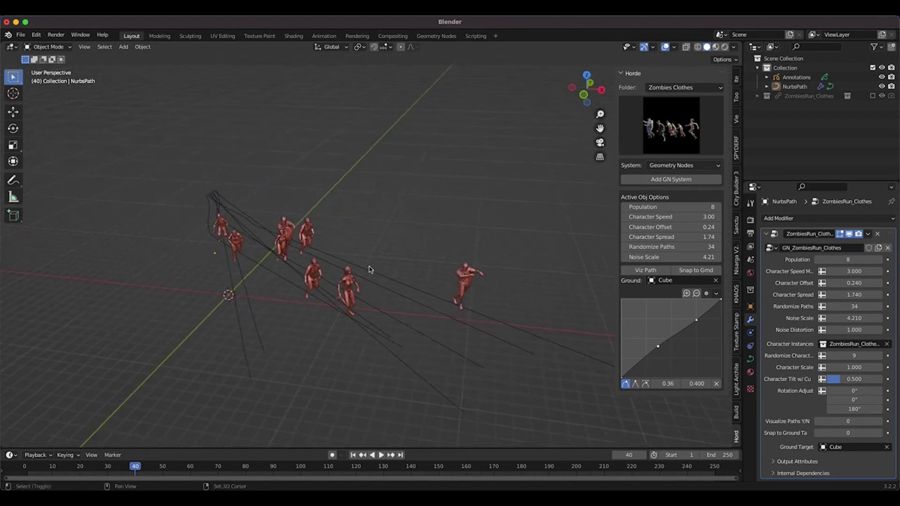
{"action": "scroll", "coordinate": [370, 267], "scroll_direction": "up", "scroll_amount": 2}
{"action": "scroll", "coordinate": [369, 268], "scroll_direction": "left", "scroll_amount": 1, "text": "shift"}
{"action": "scroll", "coordinate": [278, 222], "scroll_direction": "down", "scroll_amount": 3}
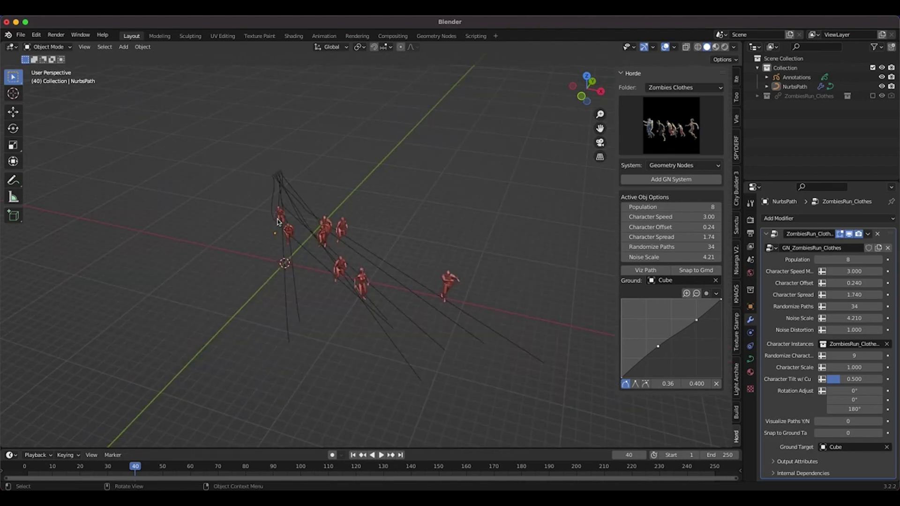
{"action": "middle_click_drag", "start_coordinate": [254, 222], "coordinate": [278, 222]}
{"action": "scroll", "coordinate": [250, 207], "scroll_direction": "up", "scroll_amount": 4}
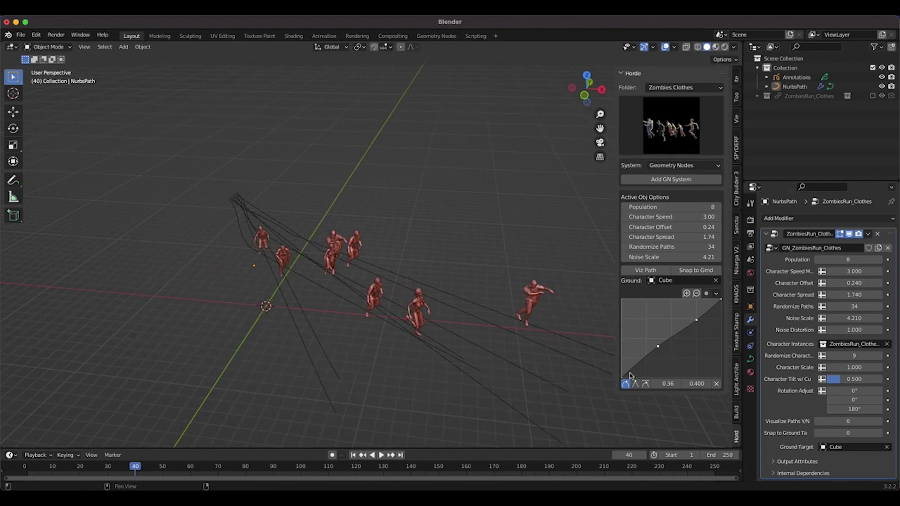
Raise the spread curve's start point to its maximum and lift the first inner point to widen the paths' beginning
{"action": "left_click_drag", "start_coordinate": [622, 373], "coordinate": [621, 313]}
{"action": "mouse_move", "coordinate": [328, 277]}
{"action": "middle_mouse_down"}
{"action": "mouse_move", "coordinate": [384, 280]}
{"action": "mouse_move", "coordinate": [268, 275]}
{"action": "mouse_move", "coordinate": [313, 267]}
{"action": "middle_mouse_up"}
{"action": "scroll", "coordinate": [307, 273], "scroll_direction": "up", "scroll_amount": 2}
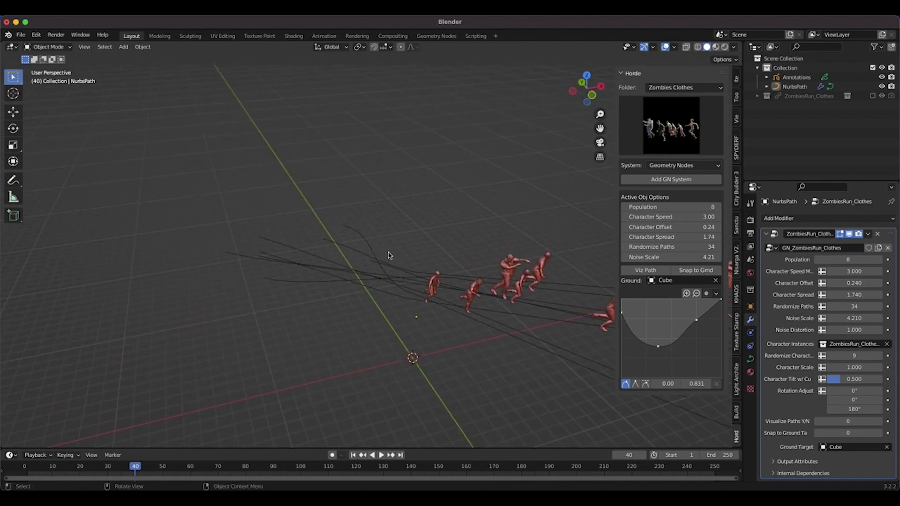
{"action": "left_click_drag", "start_coordinate": [659, 346], "coordinate": [661, 329]}
{"action": "middle_click_drag", "start_coordinate": [455, 306], "coordinate": [456, 305]}
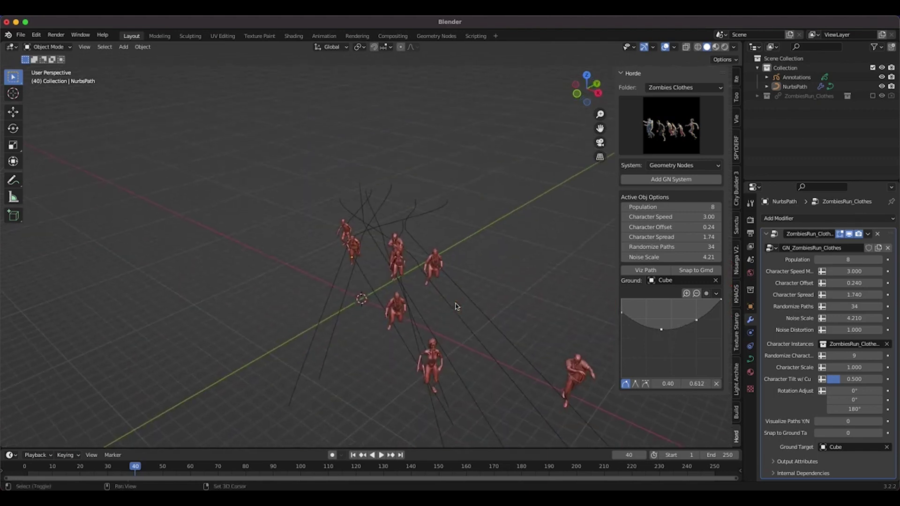
{"action": "left_click_drag", "start_coordinate": [662, 330], "coordinate": [622, 299]}
{"action": "middle_click_drag", "start_coordinate": [475, 249], "coordinate": [469, 246]}
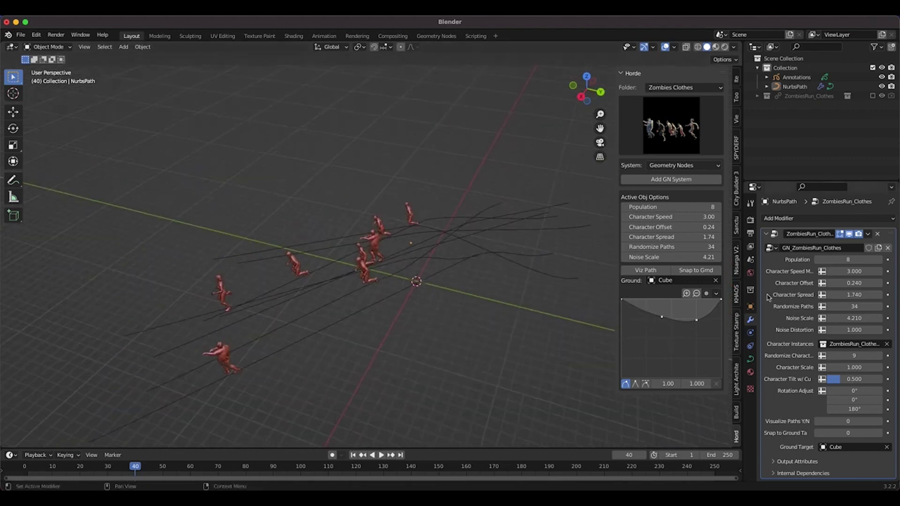
{"action": "left_click_drag", "start_coordinate": [721, 300], "coordinate": [721, 378]}
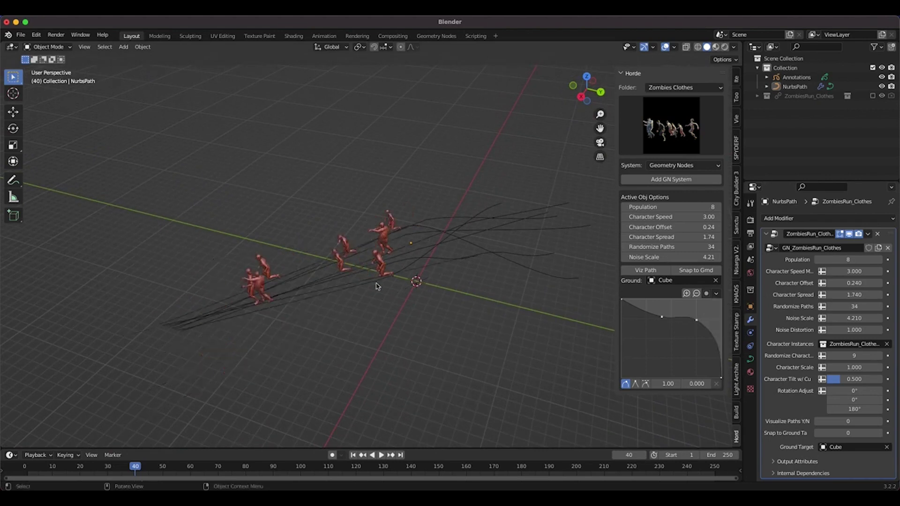
{"action": "key", "text": "ctrl+z"}
{"action": "middle_click_drag", "start_coordinate": [301, 288], "coordinate": [301, 288]}
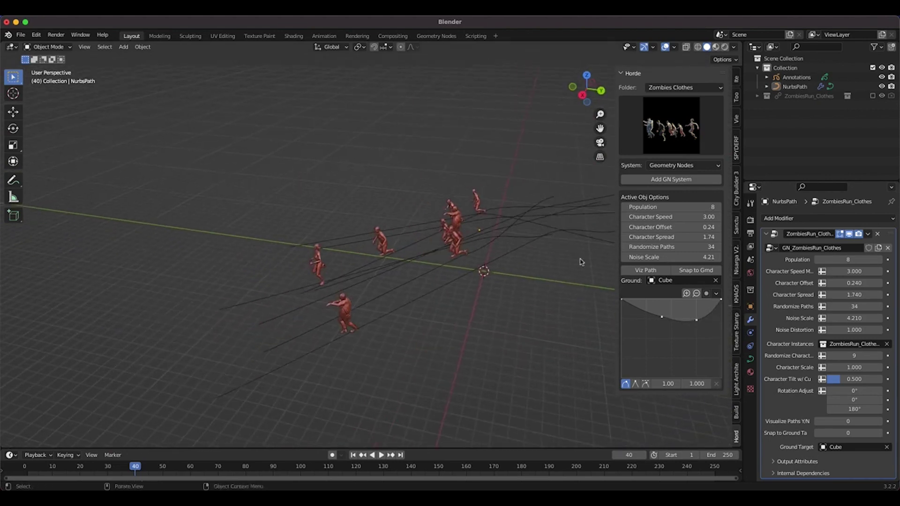
Lower the spread curve's end point to 0.000 and set an inner point to 0.60, 0.418 so the paths converge
{"action": "left_click_drag", "start_coordinate": [722, 301], "coordinate": [721, 378]}
{"action": "middle_click_drag", "start_coordinate": [399, 269], "coordinate": [400, 269]}
{"action": "left_click_drag", "start_coordinate": [661, 317], "coordinate": [682, 345]}
{"action": "middle_click_drag", "start_coordinate": [295, 258], "coordinate": [385, 238]}
Enter Edit Mode on the crowd path and reposition its control points near the widely spread start
{"action": "left_click", "coordinate": [298, 274]}
{"action": "left_click", "coordinate": [47, 46]}
{"action": "left_click", "coordinate": [44, 65]}
{"action": "left_click_drag", "start_coordinate": [344, 226], "coordinate": [218, 305]}
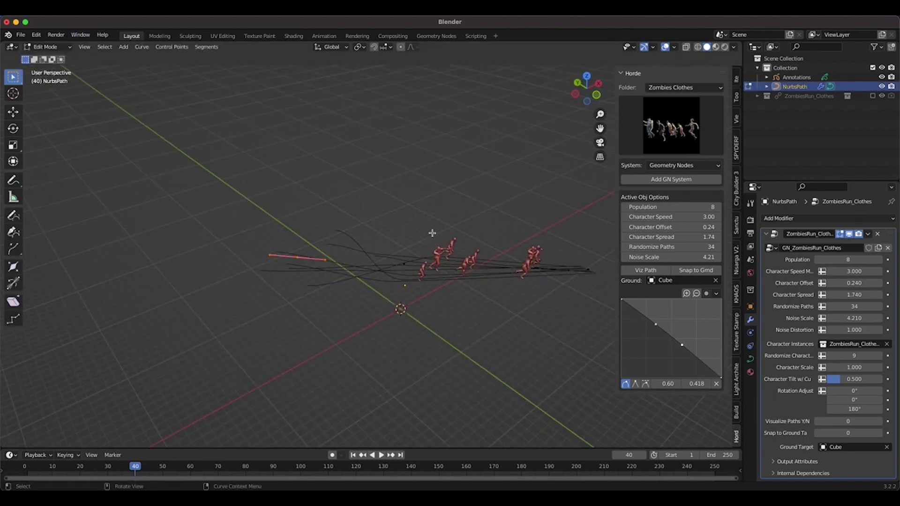
{"action": "key", "text": "g"}
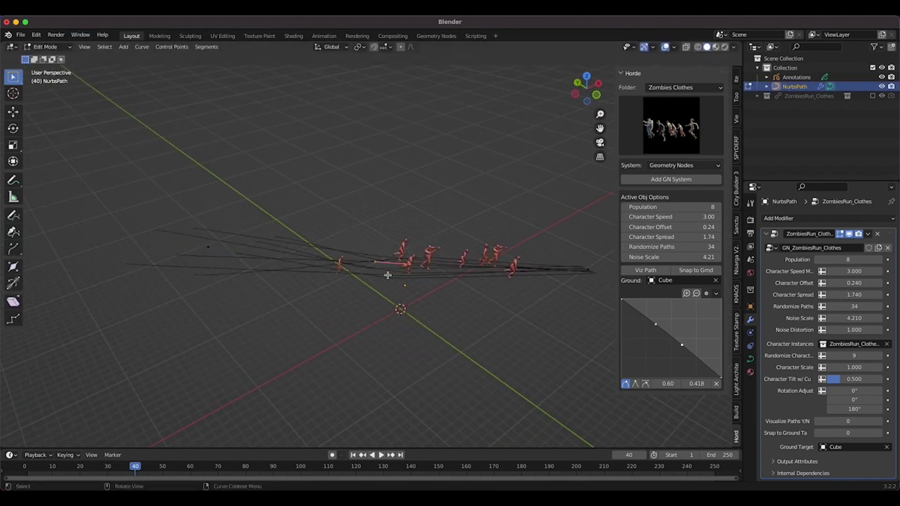
{"action": "left_click", "coordinate": [360, 277]}
{"action": "middle_click_drag", "start_coordinate": [360, 277], "coordinate": [360, 278]}
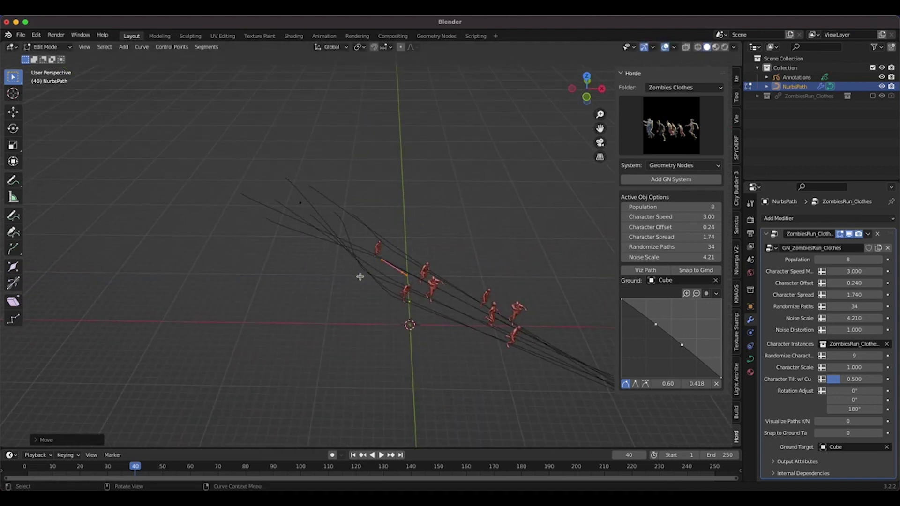
Lower the spread curve's start point to 0.000 and bring both inner points down to about 0.15 to bunch the paths together
{"action": "left_click_drag", "start_coordinate": [662, 326], "coordinate": [681, 360]}
{"action": "middle_click_drag", "start_coordinate": [342, 233], "coordinate": [342, 233]}
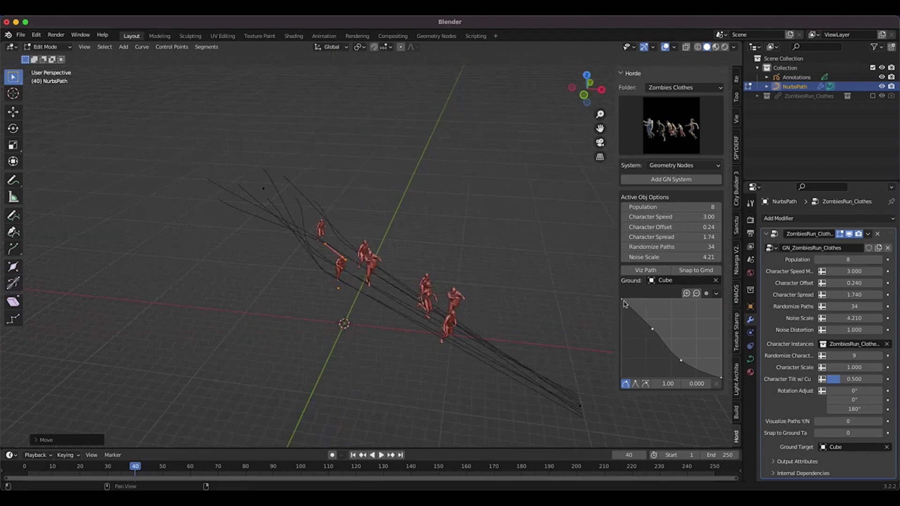
{"action": "left_click_drag", "start_coordinate": [623, 301], "coordinate": [622, 382]}
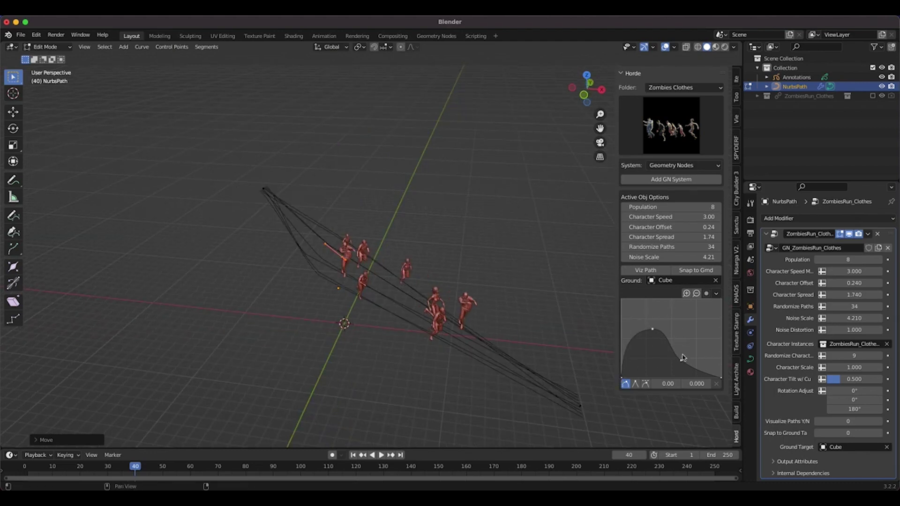
{"action": "left_click_drag", "start_coordinate": [682, 357], "coordinate": [650, 358]}
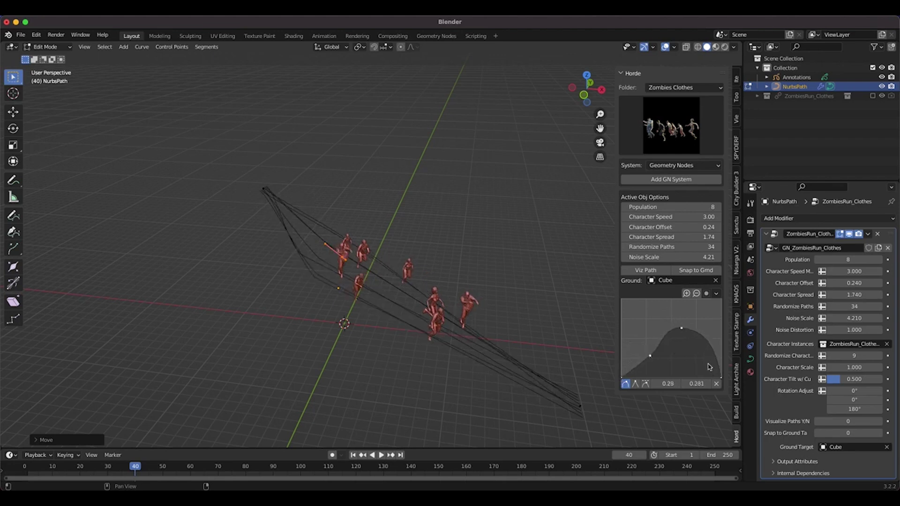
{"action": "left_click_drag", "start_coordinate": [681, 329], "coordinate": [680, 370]}
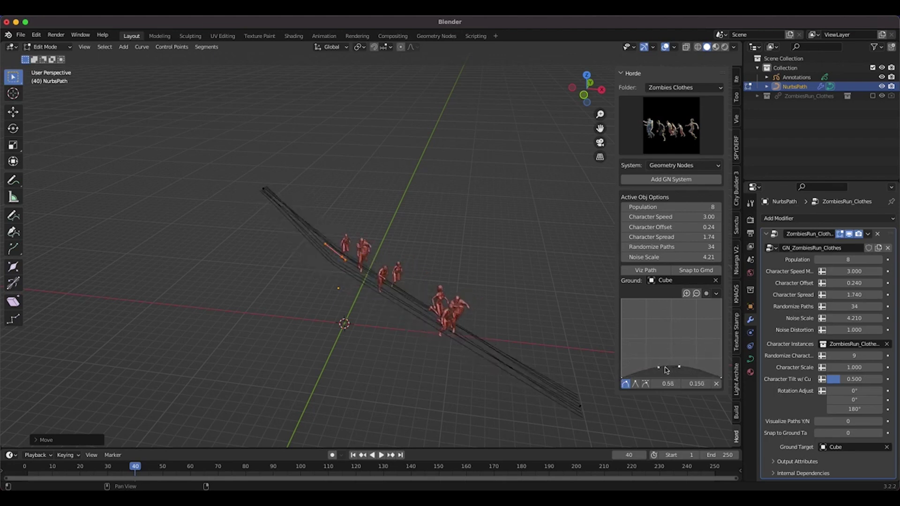
Raise the spread curve's start and end points to 1.000 and set one inner point to 0.71, 0.150
{"action": "left_click_drag", "start_coordinate": [622, 377], "coordinate": [621, 299]}
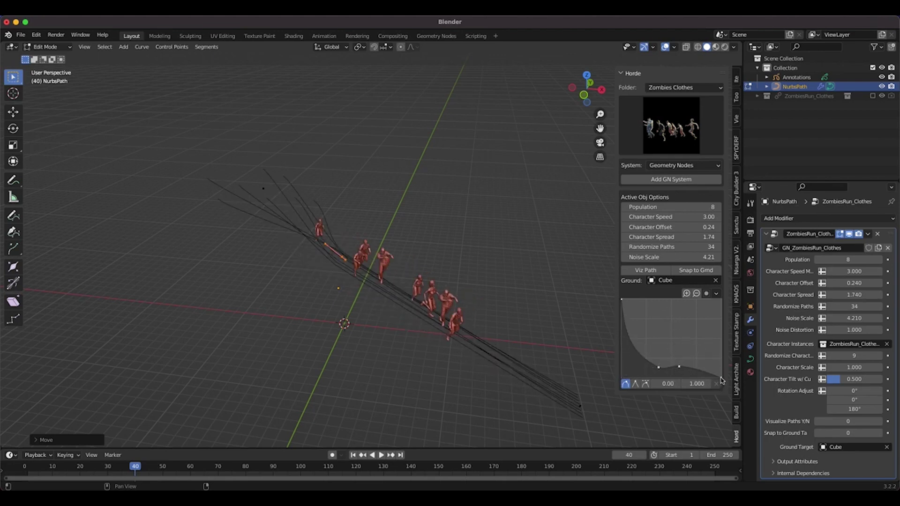
{"action": "left_click_drag", "start_coordinate": [721, 378], "coordinate": [720, 300]}
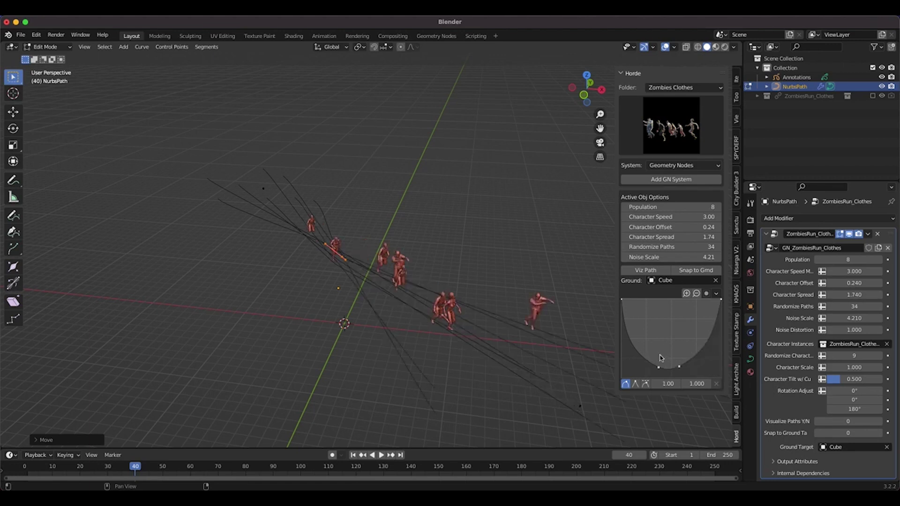
{"action": "left_click_drag", "start_coordinate": [659, 367], "coordinate": [693, 367]}
{"action": "middle_click_drag", "start_coordinate": [449, 323], "coordinate": [449, 323]}
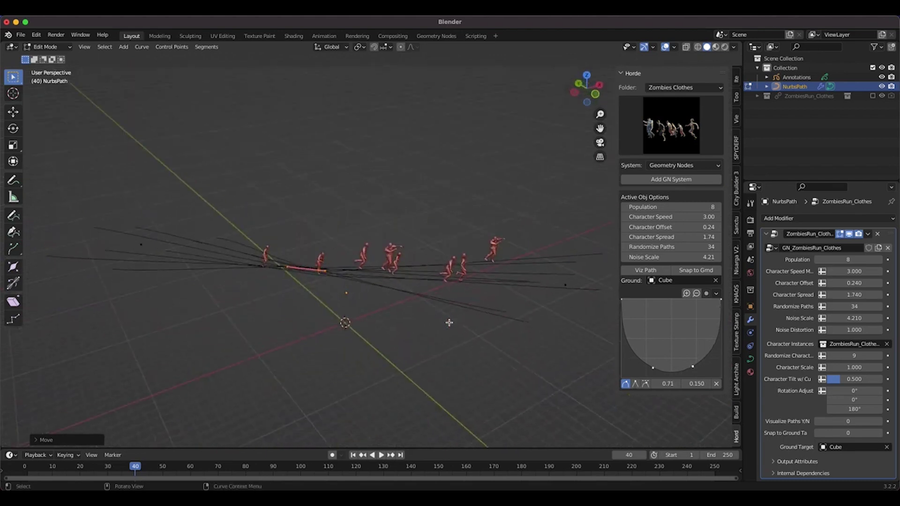
{"action": "middle_click_drag", "start_coordinate": [447, 287], "coordinate": [442, 287]}
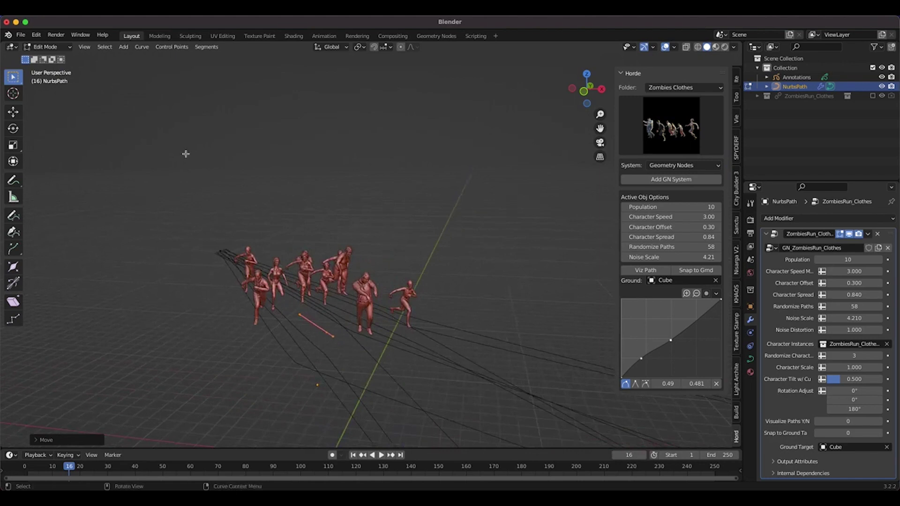
Return to Object Mode, look through the Zombies Clothes crowd presets and examine the crowd's paths from several angles
{"action": "left_click", "coordinate": [47, 47]}
{"action": "left_click", "coordinate": [50, 57]}
{"action": "left_click", "coordinate": [679, 127]}
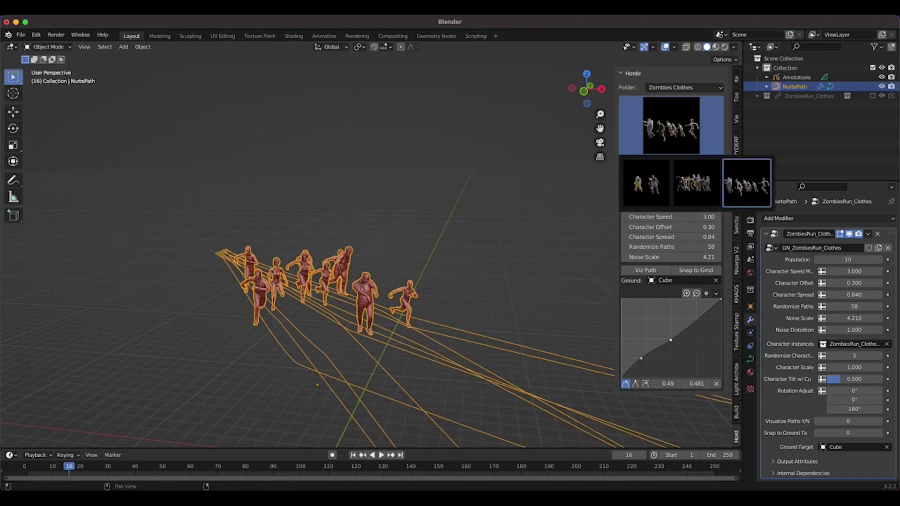
{"action": "left_click", "coordinate": [383, 161]}
{"action": "scroll", "coordinate": [384, 161], "scroll_direction": "down", "scroll_amount": 5}
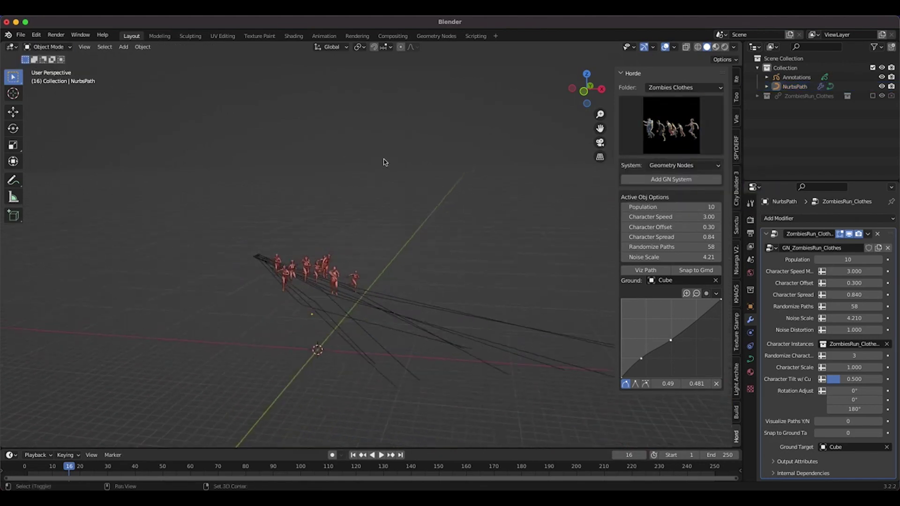
{"action": "mouse_move", "coordinate": [337, 279]}
{"action": "middle_mouse_down", "text": "shift"}
{"action": "mouse_move", "coordinate": [302, 284]}
{"action": "mouse_move", "coordinate": [357, 266]}
{"action": "mouse_move", "coordinate": [334, 263]}
{"action": "mouse_move", "coordinate": [356, 263]}
{"action": "mouse_move", "coordinate": [334, 262]}
{"action": "mouse_move", "coordinate": [329, 289]}
{"action": "middle_mouse_up", "text": "shift"}
{"action": "scroll", "coordinate": [303, 284], "scroll_direction": "up", "scroll_amount": 2}
{"action": "left_click", "coordinate": [354, 267]}
{"action": "scroll", "coordinate": [334, 262], "scroll_direction": "up", "scroll_amount": 2}
{"action": "scroll", "coordinate": [356, 262], "scroll_direction": "down", "scroll_amount": 2}
{"action": "scroll", "coordinate": [334, 262], "scroll_direction": "down", "scroll_amount": 4}
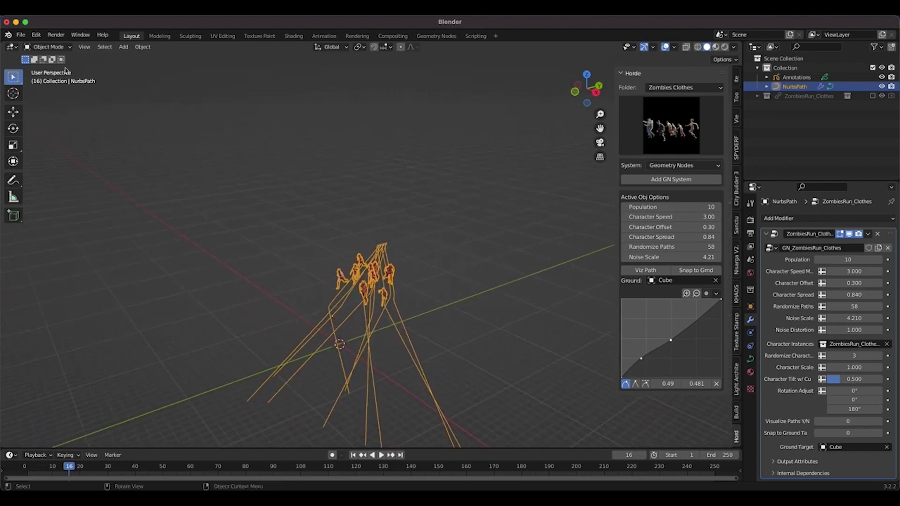
Enter Edit Mode on the crowd path, select all of its control points and delete the vertices
{"action": "left_click", "coordinate": [59, 48]}
{"action": "left_click", "coordinate": [58, 47]}
{"action": "left_click", "coordinate": [44, 66]}
{"action": "scroll", "coordinate": [409, 253], "scroll_direction": "right", "scroll_amount": 10}
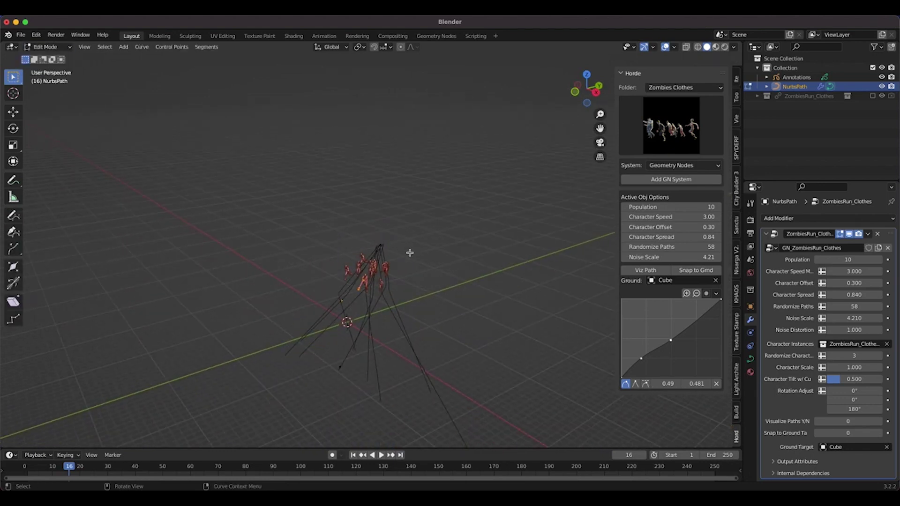
{"action": "scroll", "coordinate": [409, 252], "scroll_direction": "right", "scroll_amount": 10}
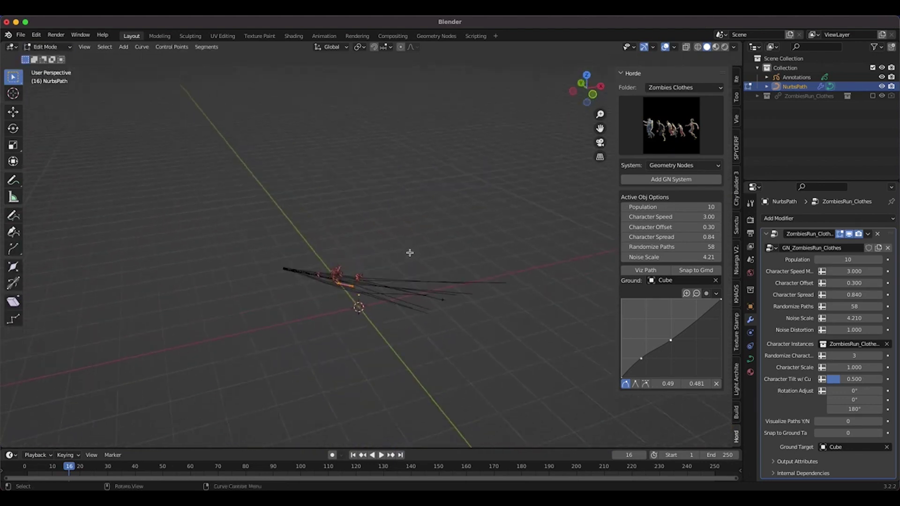
{"action": "scroll", "coordinate": [410, 252], "scroll_direction": "right", "scroll_amount": 2, "text": "shift"}
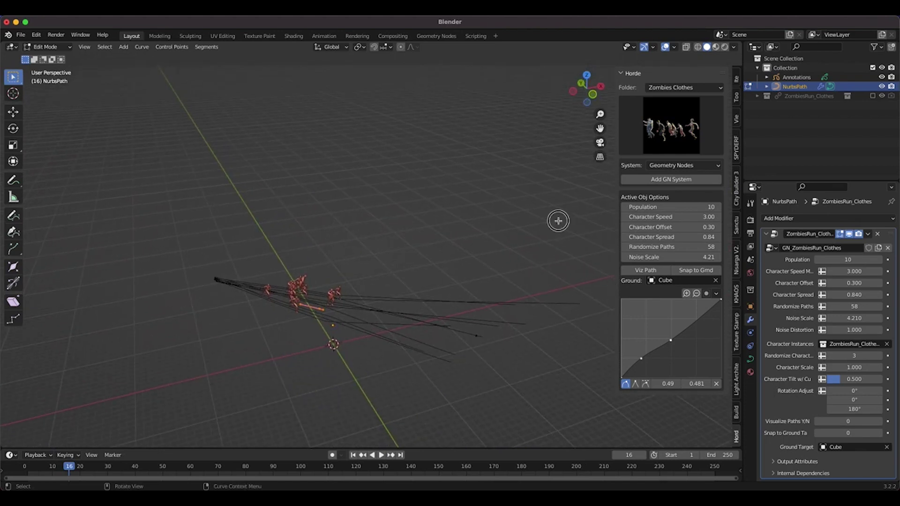
{"action": "left_click_drag", "start_coordinate": [560, 220], "coordinate": [106, 431]}
{"action": "key", "text": "x"}
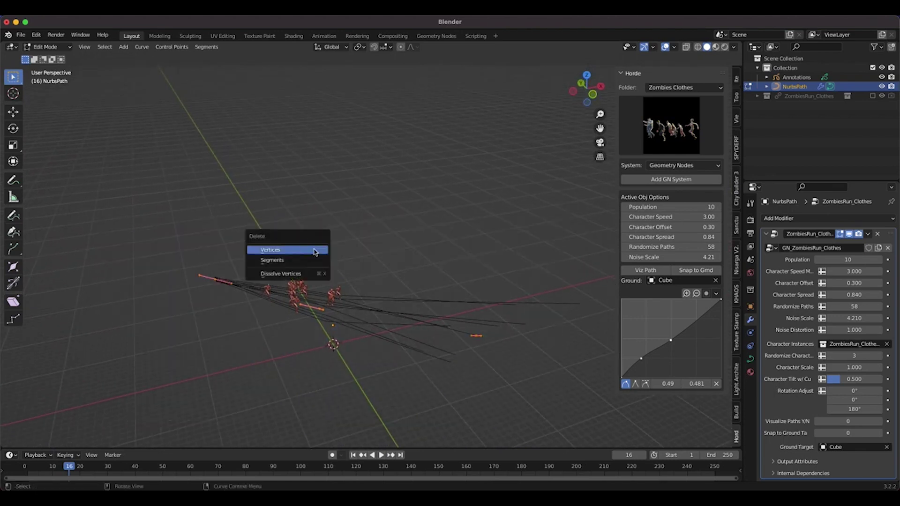
{"action": "left_click", "coordinate": [312, 249]}
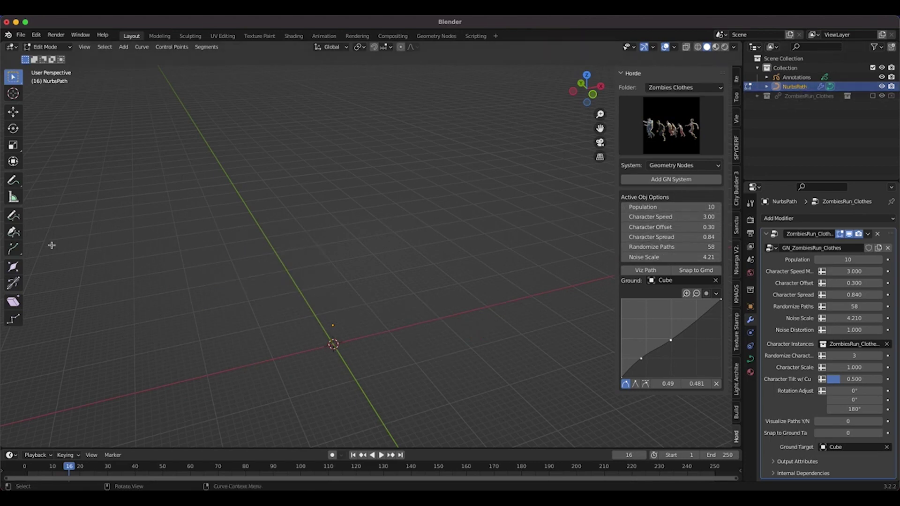
Draw three separate freehand curves around the origin with the Draw tool as new crowd paths
{"action": "left_click", "coordinate": [13, 217]}
{"action": "middle_click_drag", "start_coordinate": [399, 291], "coordinate": [473, 299]}
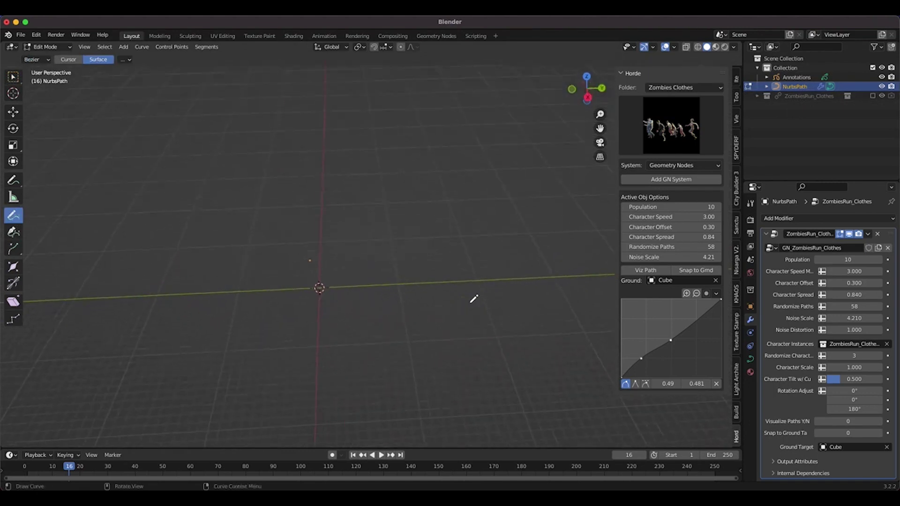
{"action": "left_click_drag", "start_coordinate": [596, 258], "coordinate": [414, 260]}
{"action": "middle_click_drag", "start_coordinate": [440, 264], "coordinate": [432, 265]}
{"action": "left_click_drag", "start_coordinate": [160, 269], "coordinate": [334, 296]}
{"action": "mouse_move", "coordinate": [356, 301]}
{"action": "middle_mouse_down"}
{"action": "mouse_move", "coordinate": [389, 308]}
{"action": "mouse_move", "coordinate": [548, 253]}
{"action": "mouse_move", "coordinate": [466, 308]}
{"action": "mouse_move", "coordinate": [536, 240]}
{"action": "middle_mouse_up"}
{"action": "middle_click_drag", "start_coordinate": [412, 282], "coordinate": [488, 244]}
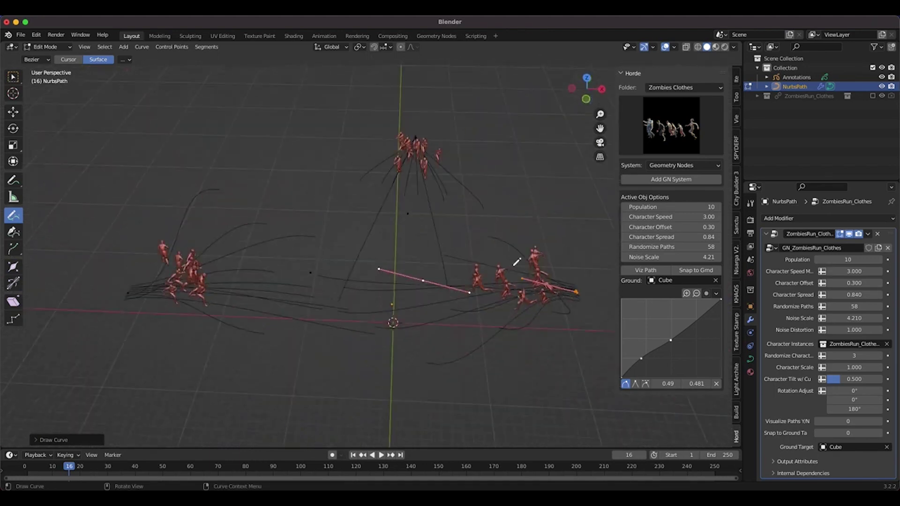
Set the population to 30, character offset to 0.66 and character randomization to 5, and return to Object Mode
{"action": "left_click_drag", "start_coordinate": [680, 206], "coordinate": [712, 206]}
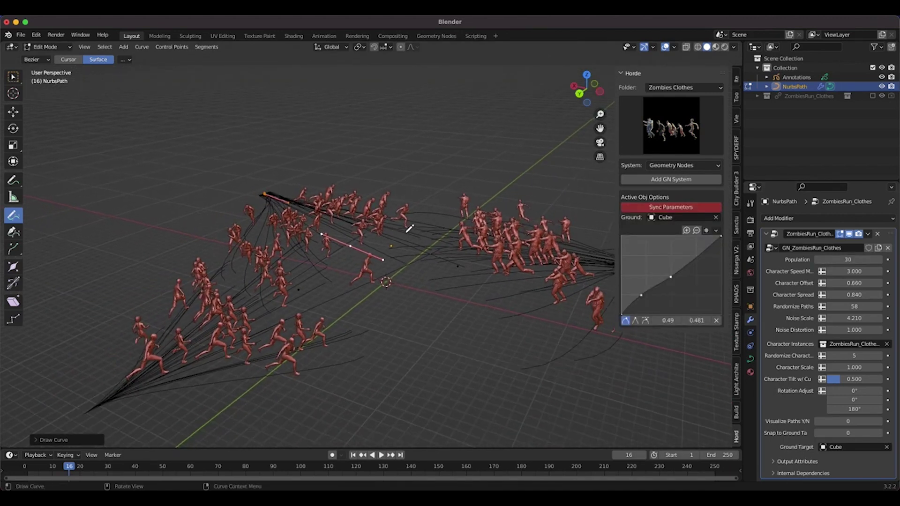
{"action": "scroll", "coordinate": [409, 229], "scroll_direction": "down", "scroll_amount": 3}
{"action": "left_click", "coordinate": [49, 47]}
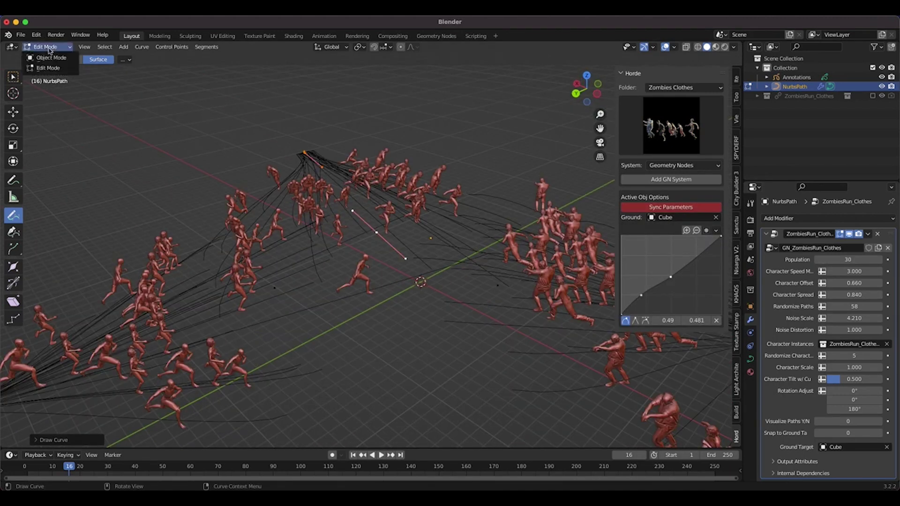
{"action": "left_click", "coordinate": [51, 60]}
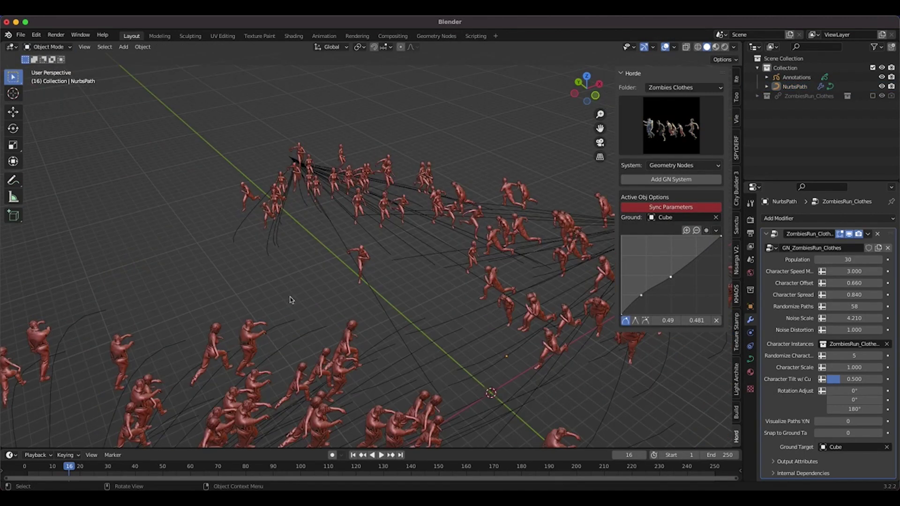
{"action": "middle_click_drag", "start_coordinate": [291, 300], "coordinate": [467, 271]}
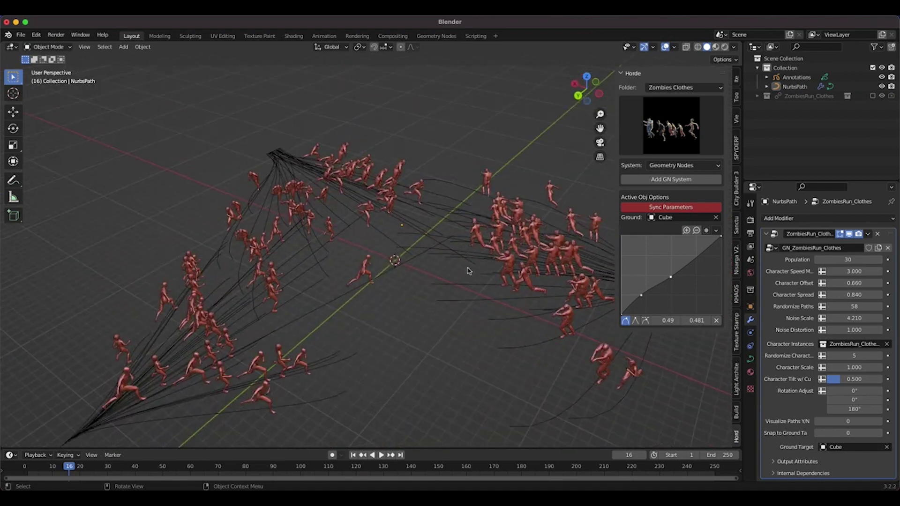
{"action": "middle_click_drag", "start_coordinate": [330, 240], "coordinate": [257, 244]}
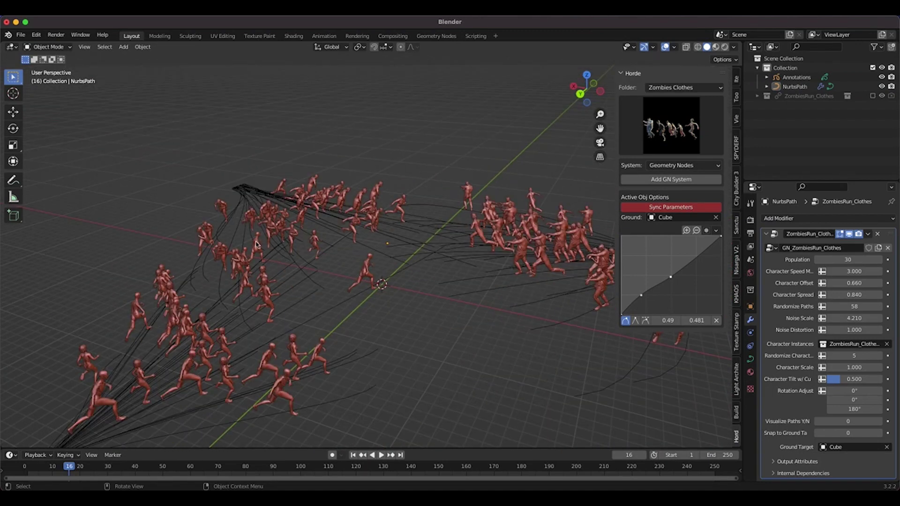
{"action": "middle_click_drag", "start_coordinate": [354, 249], "coordinate": [361, 249]}
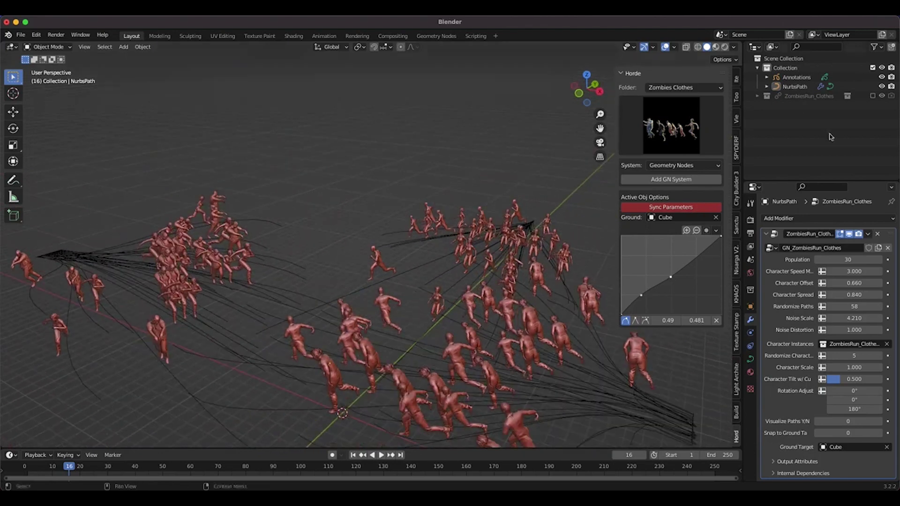
Sync the crowd parameters and reduce the population to 10 and finally to 4
{"action": "left_click", "coordinate": [671, 207]}
{"action": "left_click", "coordinate": [841, 258]}
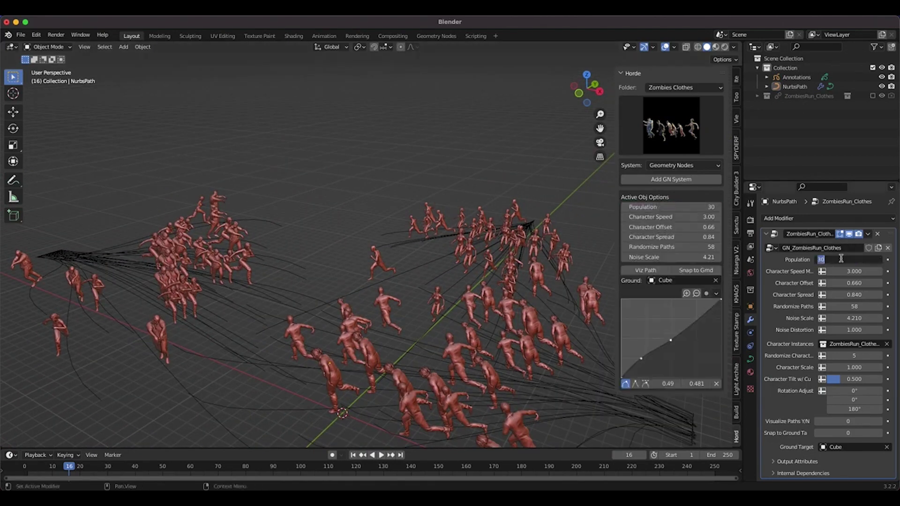
{"action": "type", "text": "10"}
{"action": "key", "text": "Return"}
{"action": "left_click", "coordinate": [842, 259]}
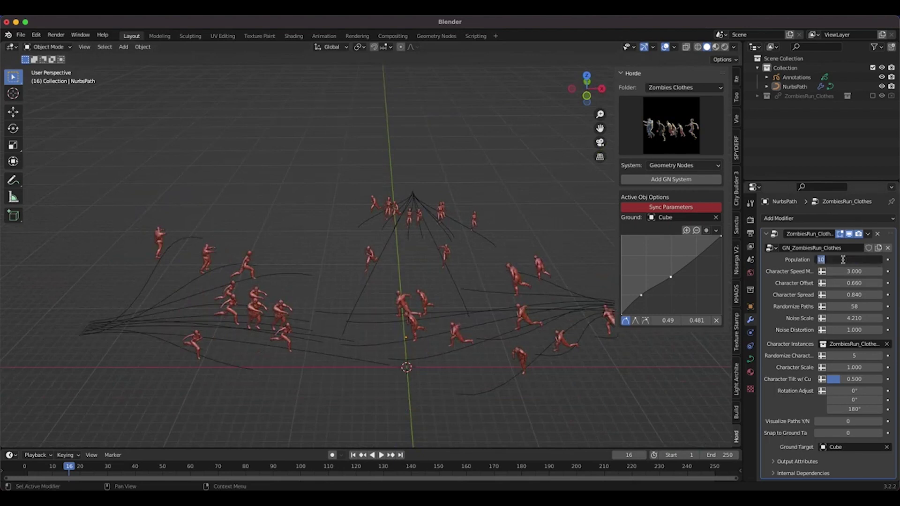
{"action": "type", "text": "4"}
{"action": "key", "text": "Return"}
Lower the population to 2 and examine the textured zombies up close in Rendered shading
{"action": "scroll", "coordinate": [506, 267], "scroll_direction": "up", "scroll_amount": 4}
{"action": "middle_click_drag", "start_coordinate": [506, 268], "coordinate": [480, 276], "text": "shift"}
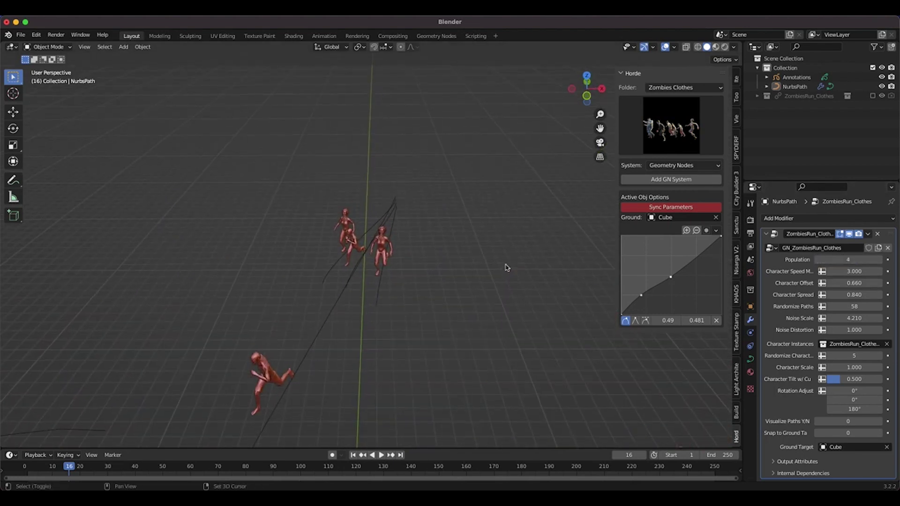
{"action": "middle_click_drag", "start_coordinate": [336, 277], "coordinate": [414, 279]}
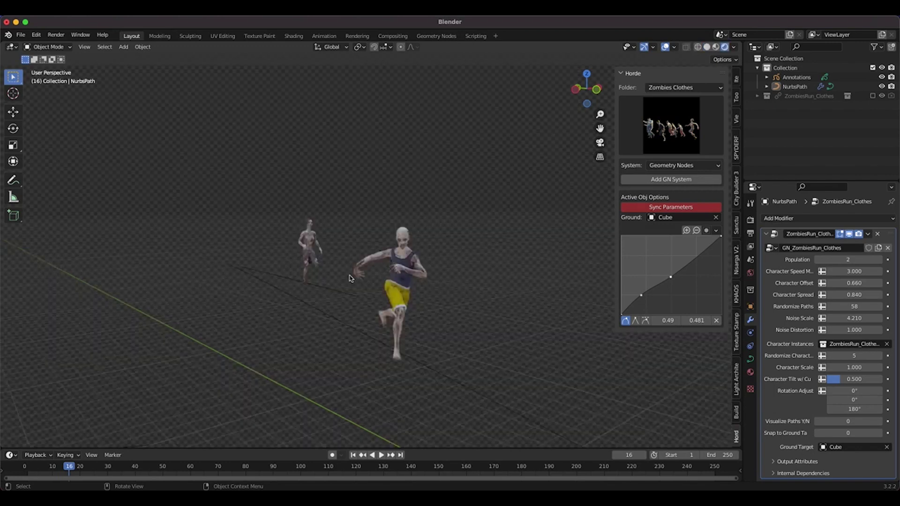
{"action": "scroll", "coordinate": [381, 260], "scroll_direction": "up", "scroll_amount": 3}
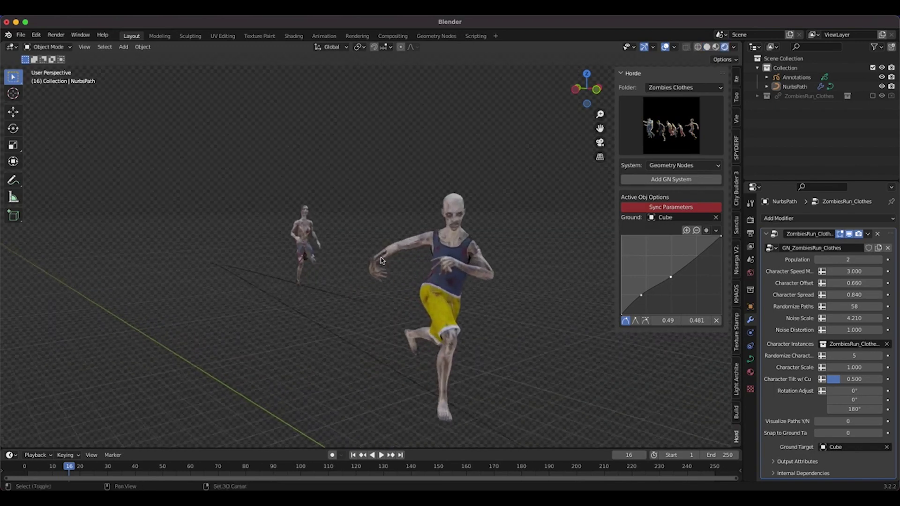
{"action": "scroll", "coordinate": [381, 261], "scroll_direction": "up", "scroll_amount": 3}
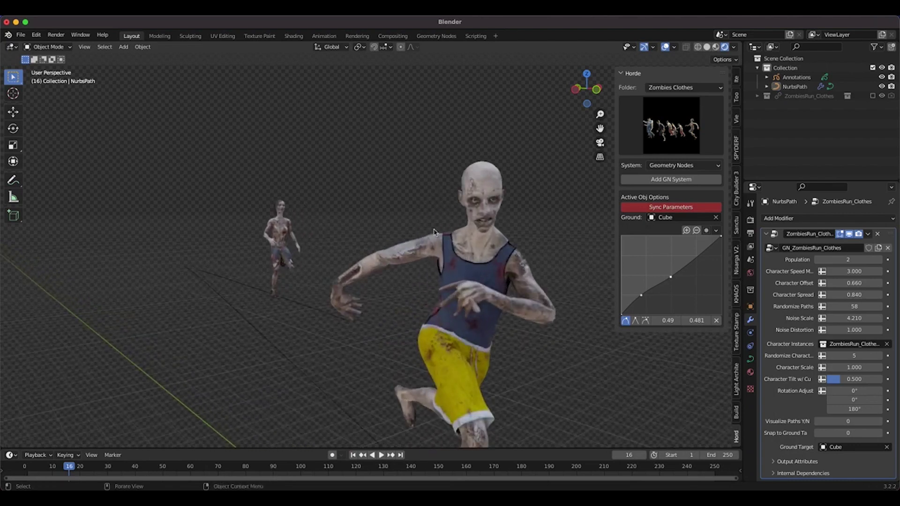
{"action": "scroll", "coordinate": [367, 242], "scroll_direction": "up", "scroll_amount": 3}
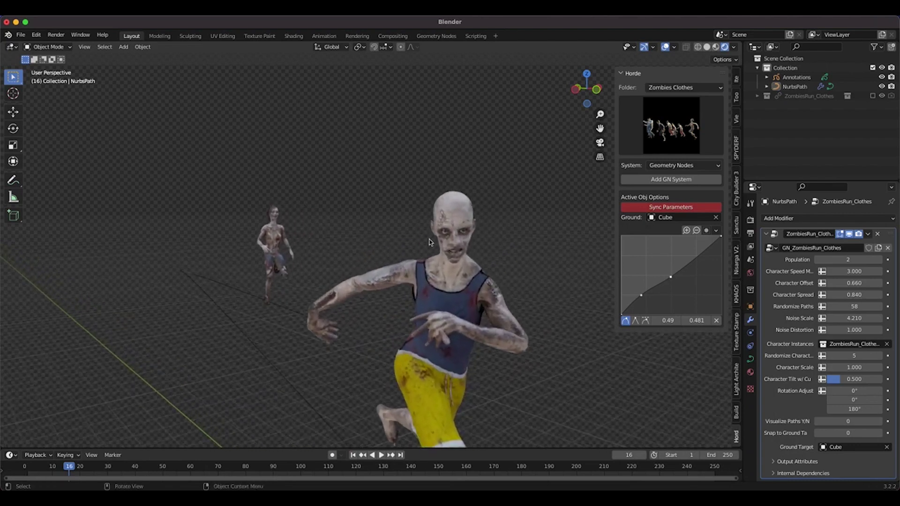
{"action": "scroll", "coordinate": [394, 275], "scroll_direction": "down", "scroll_amount": 5}
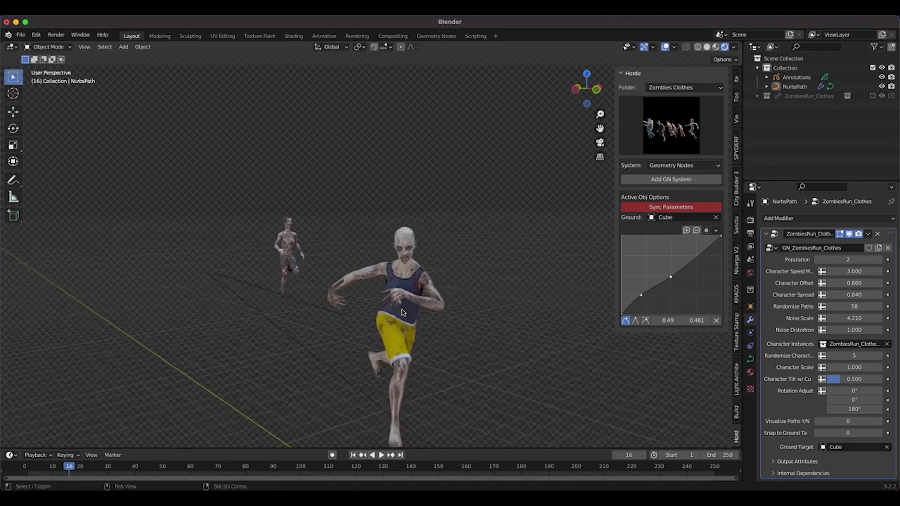
{"action": "scroll", "coordinate": [422, 340], "scroll_direction": "down", "scroll_amount": 2}
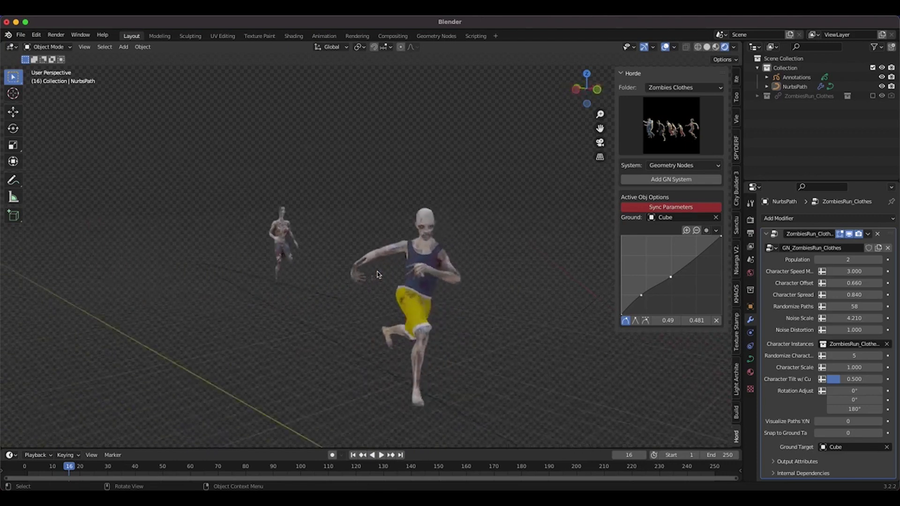
{"action": "middle_click_drag", "start_coordinate": [448, 365], "coordinate": [463, 352]}
Switch the viewport shading back to Solid
{"action": "key", "text": "z"}
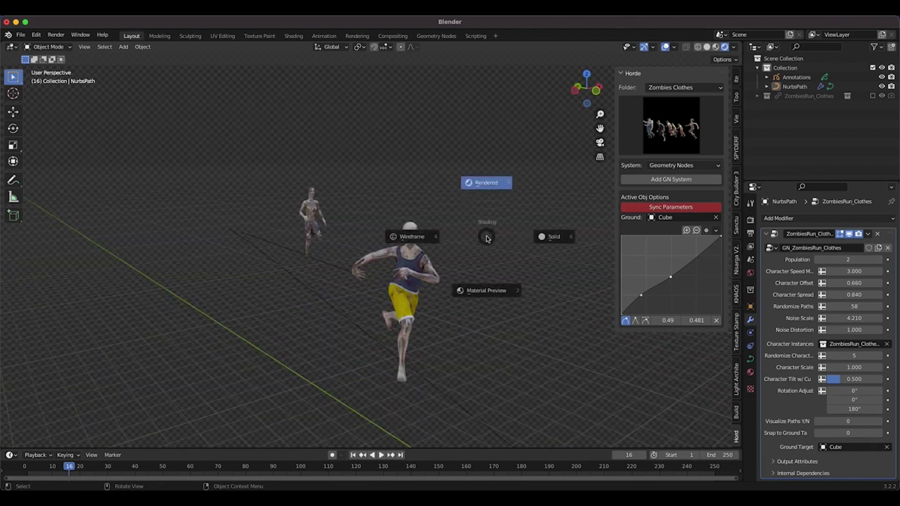
{"action": "left_click", "coordinate": [553, 240]}
{"action": "scroll", "coordinate": [473, 286], "scroll_direction": "down", "scroll_amount": 3}
{"action": "scroll", "coordinate": [471, 288], "scroll_direction": "down", "scroll_amount": 5}
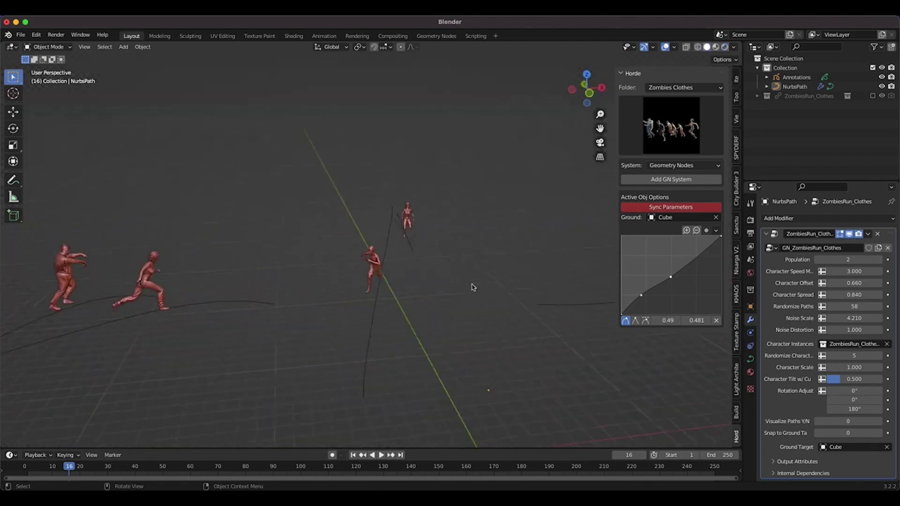
Delete the NurbsPath object carrying the zombie crowd
{"action": "scroll", "coordinate": [472, 287], "scroll_direction": "down", "scroll_amount": 2, "text": "shift"}
{"action": "scroll", "coordinate": [473, 287], "scroll_direction": "down", "scroll_amount": 2}
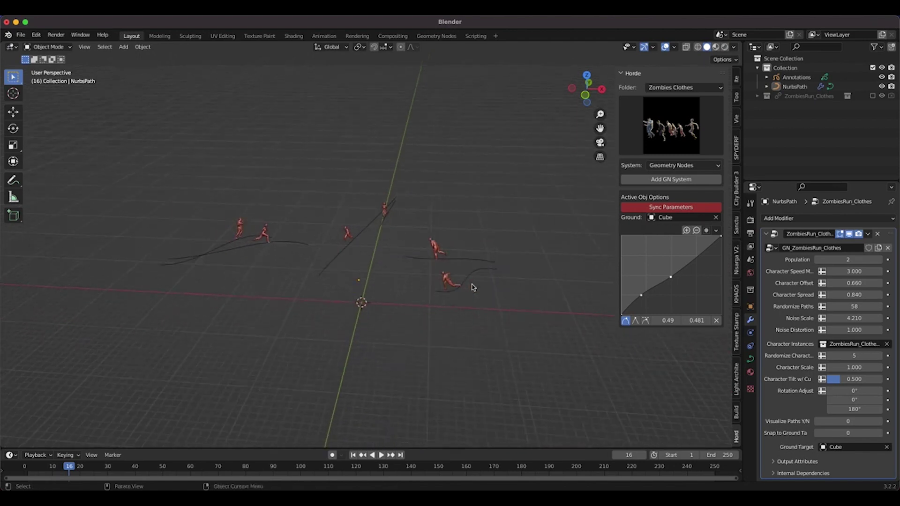
{"action": "scroll", "coordinate": [384, 252], "scroll_direction": "up", "scroll_amount": 2}
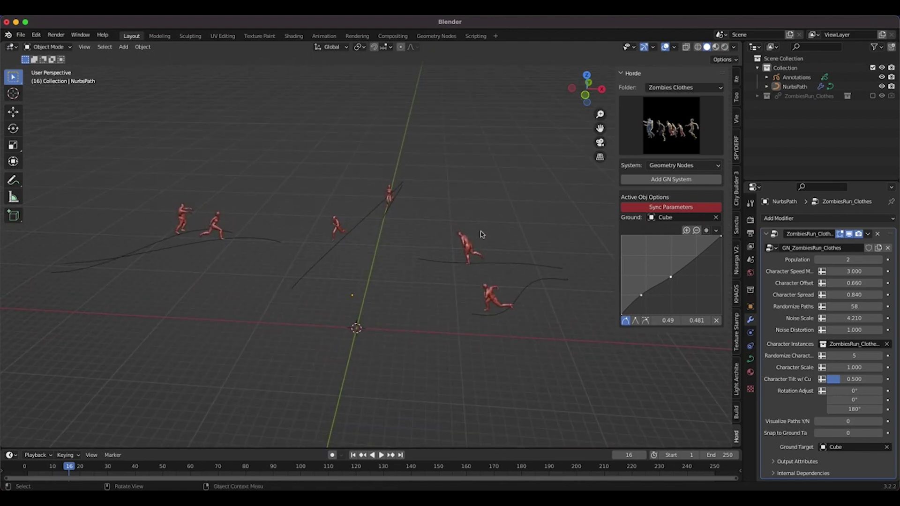
{"action": "left_click", "coordinate": [472, 268]}
{"action": "key", "text": "x"}
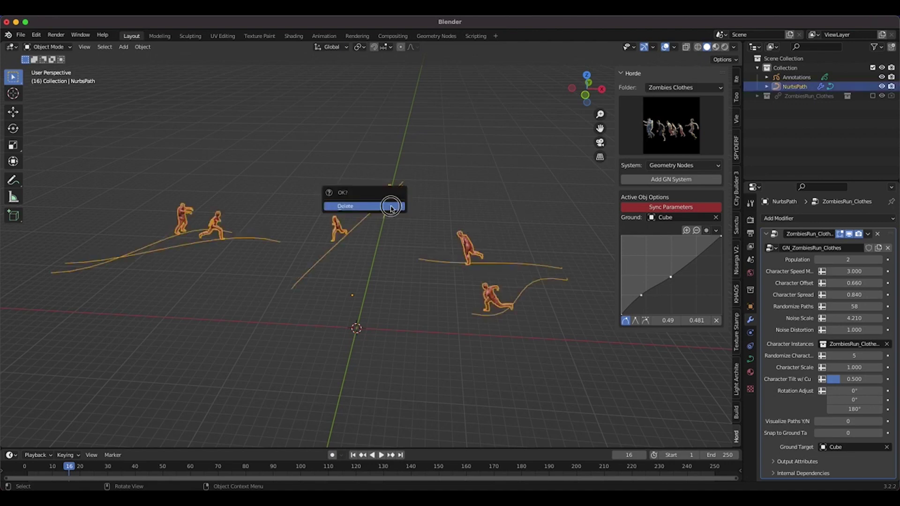
{"action": "left_click", "coordinate": [392, 208]}
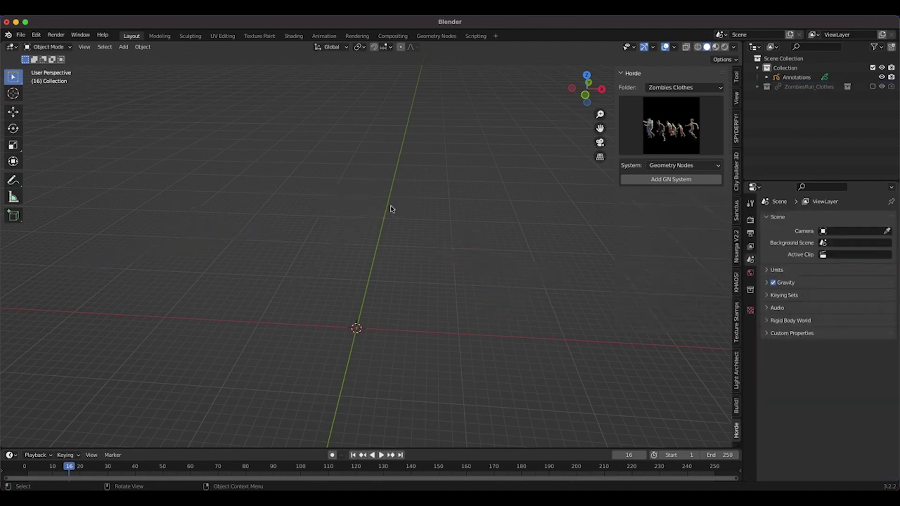
Add a geometry nodes crowd system using the idle standing preset from the Humans Swim folder
{"action": "left_click", "coordinate": [674, 88]}
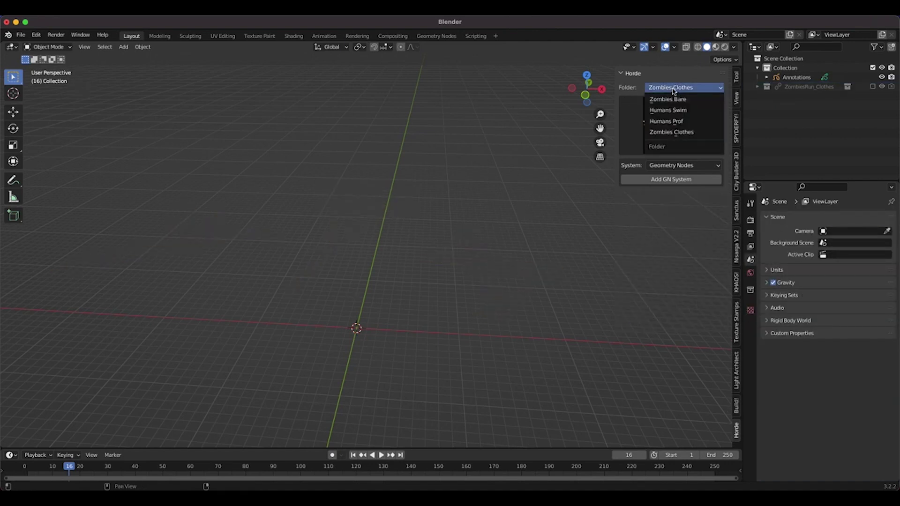
{"action": "left_click", "coordinate": [667, 113]}
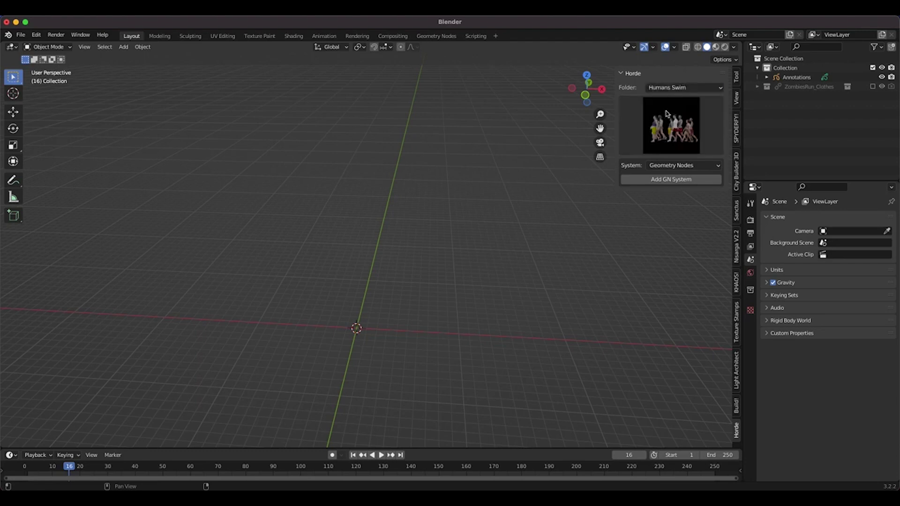
{"action": "left_click", "coordinate": [668, 115]}
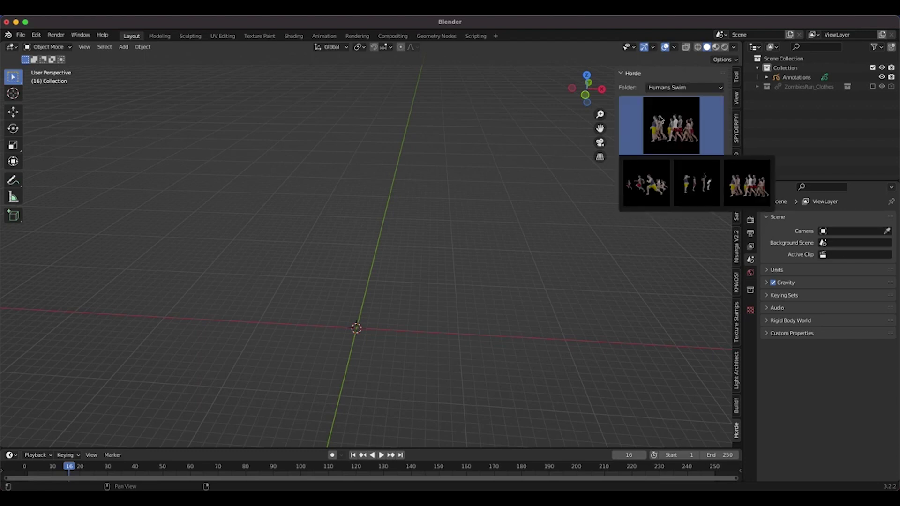
{"action": "left_click", "coordinate": [695, 184]}
{"action": "left_click", "coordinate": [672, 179]}
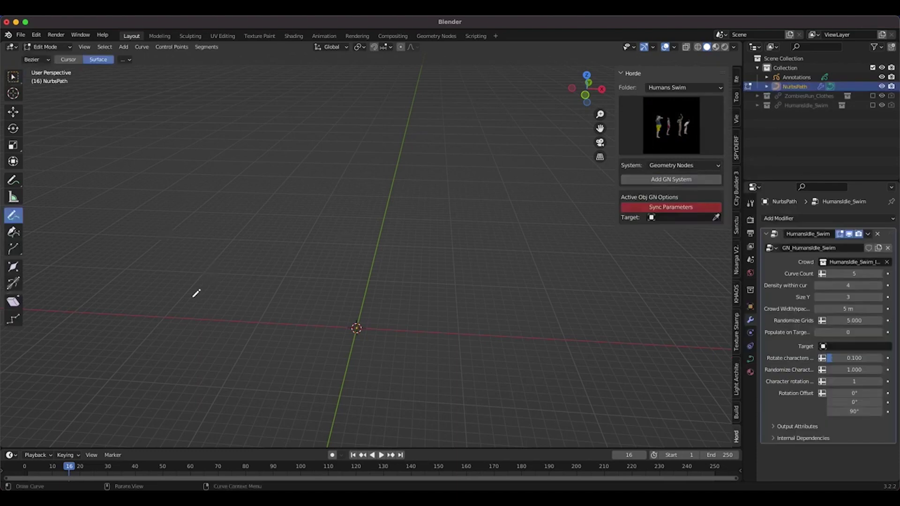
Draw a freehand path across the ground beside the origin for the idle crowd and return to Object Mode
{"action": "left_click_drag", "start_coordinate": [196, 293], "coordinate": [380, 324]}
{"action": "key", "text": "Tab"}
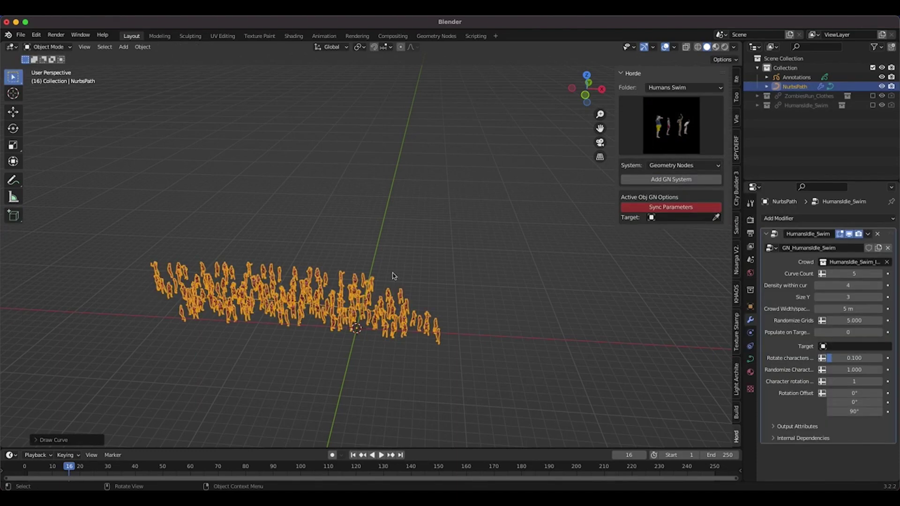
{"action": "scroll", "coordinate": [281, 264], "scroll_direction": "left", "scroll_amount": 3, "text": "shift"}
{"action": "scroll", "coordinate": [281, 263], "scroll_direction": "up", "scroll_amount": 4}
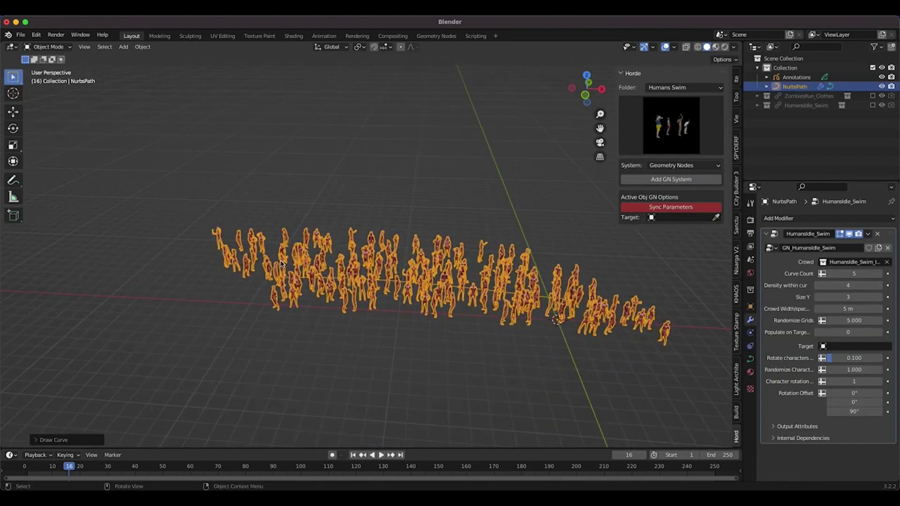
{"action": "middle_click_drag", "start_coordinate": [281, 264], "coordinate": [281, 263], "text": "shift"}
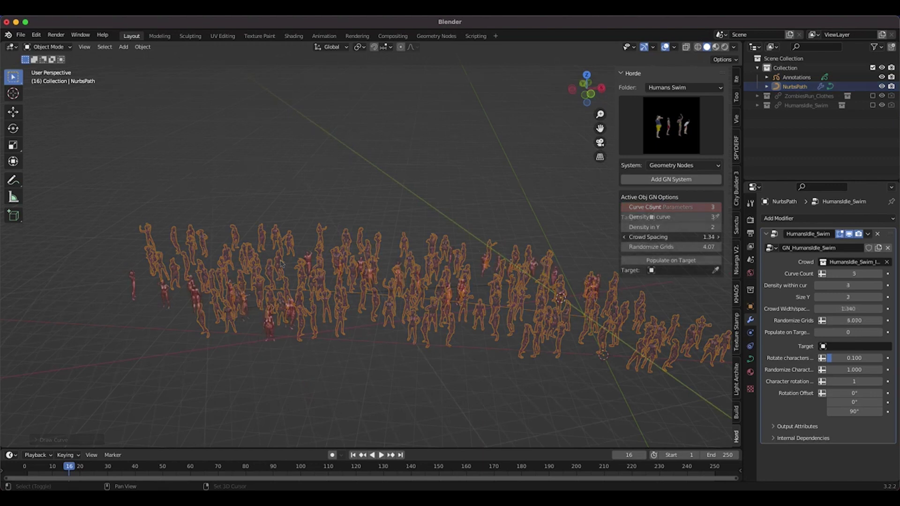
Set the crowd's Crowd Spacing to 1.13 and its Density in Y to 7, leaving the crowd deselected
{"action": "mouse_move", "coordinate": [670, 237]}
{"action": "left_mouse_down"}
{"action": "mouse_move", "coordinate": [628, 237]}
{"action": "mouse_move", "coordinate": [713, 227]}
{"action": "mouse_move", "coordinate": [673, 227]}
{"action": "left_mouse_up"}
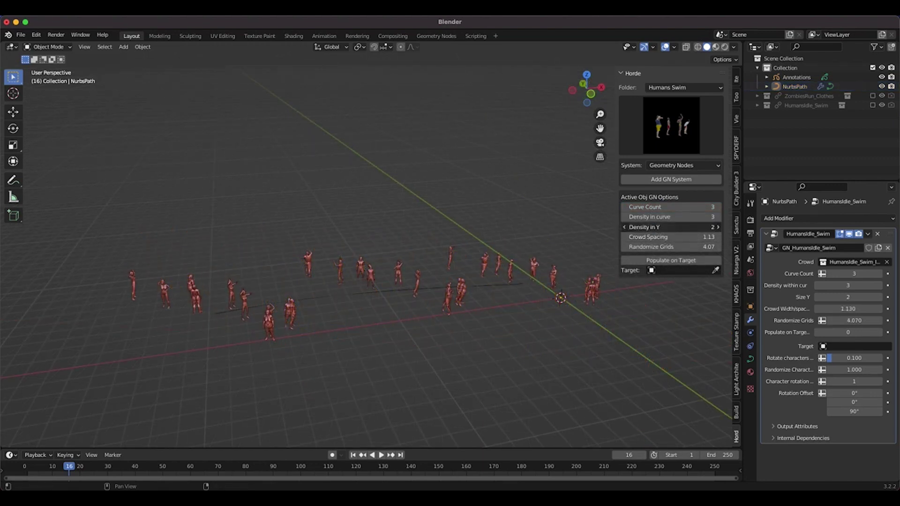
{"action": "scroll", "coordinate": [450, 253], "scroll_direction": "up", "scroll_amount": 4}
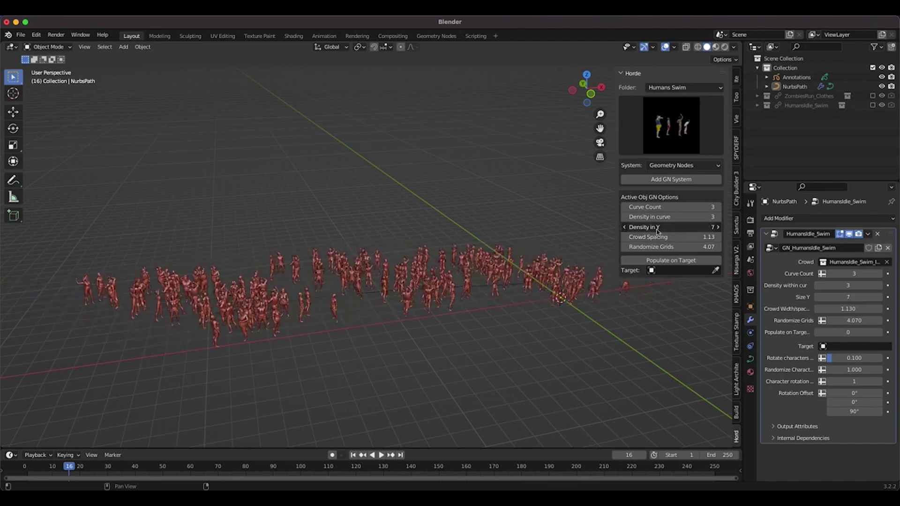
{"action": "left_click", "coordinate": [445, 257]}
Examine the spread of the idle crowd along its path from several angles
{"action": "scroll", "coordinate": [445, 259], "scroll_direction": "left", "scroll_amount": 3}
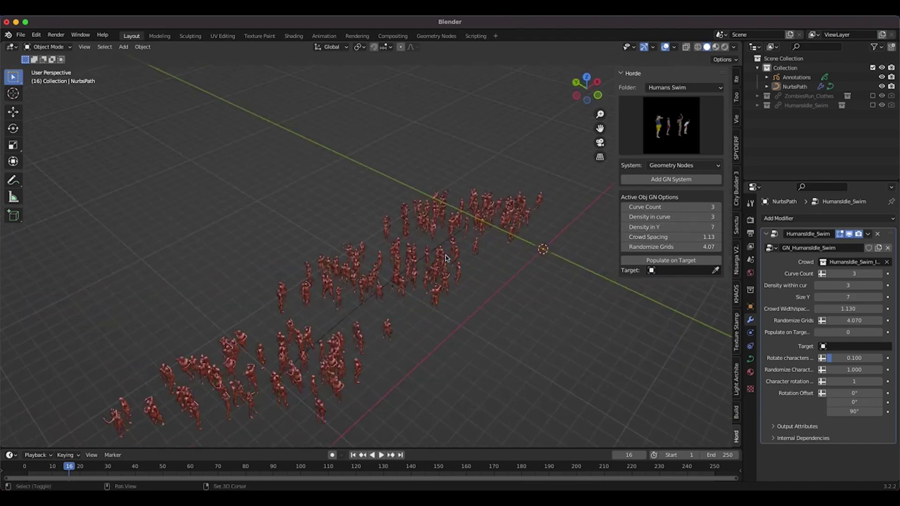
{"action": "scroll", "coordinate": [446, 258], "scroll_direction": "right", "scroll_amount": 2, "text": "shift"}
{"action": "scroll", "coordinate": [446, 258], "scroll_direction": "left", "scroll_amount": 3, "text": "shift"}
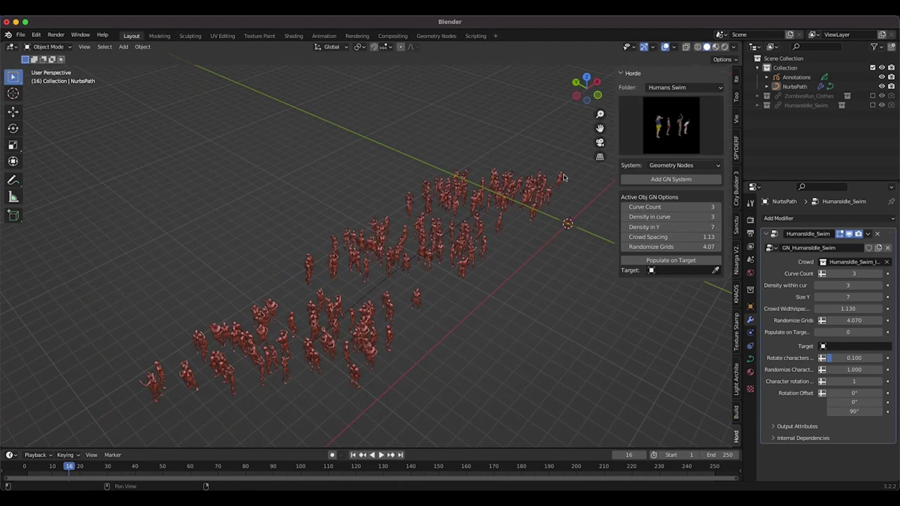
{"action": "middle_click_drag", "start_coordinate": [508, 209], "coordinate": [527, 203]}
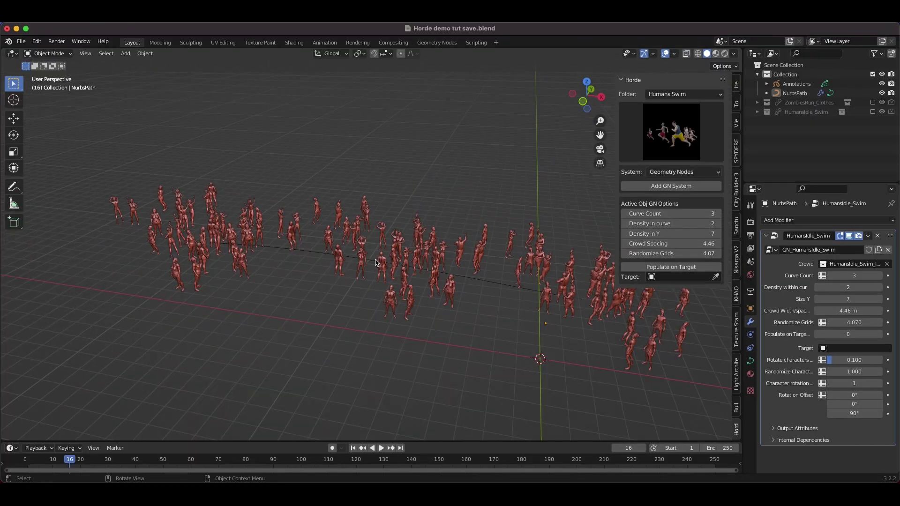
{"action": "scroll", "coordinate": [376, 262], "scroll_direction": "left", "scroll_amount": 10}
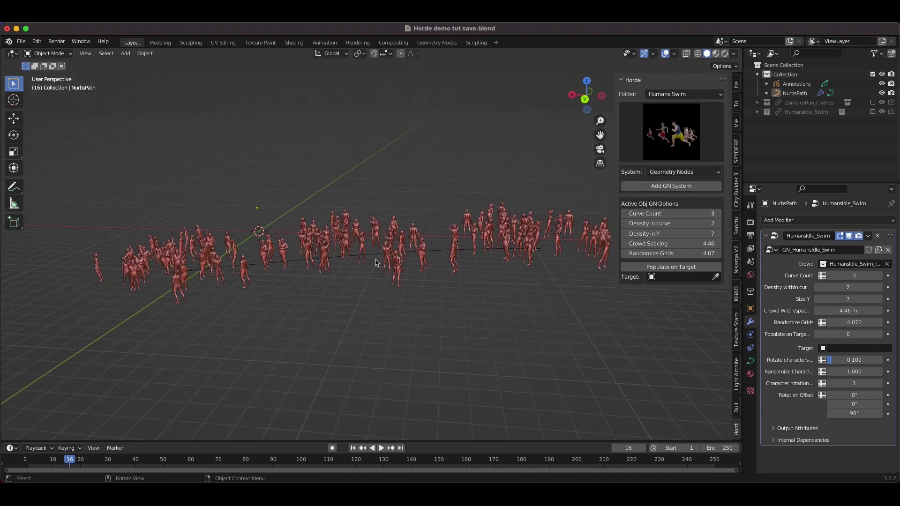
{"action": "scroll", "coordinate": [377, 263], "scroll_direction": "left", "scroll_amount": 10}
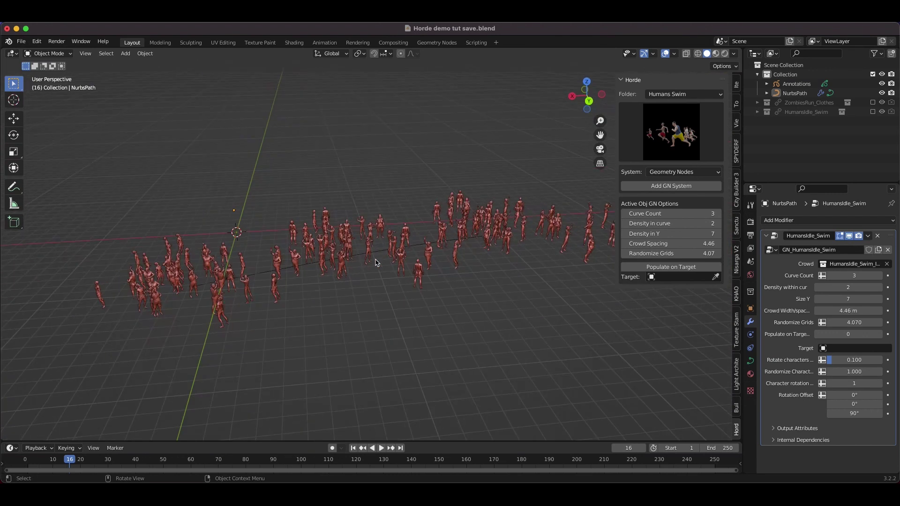
{"action": "scroll", "coordinate": [377, 262], "scroll_direction": "left", "scroll_amount": 10}
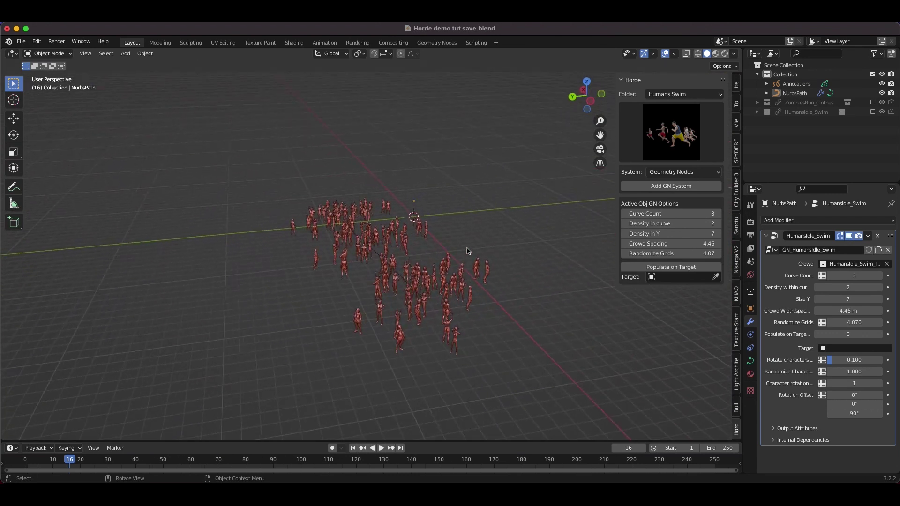
{"action": "scroll", "coordinate": [467, 251], "scroll_direction": "left", "scroll_amount": 5}
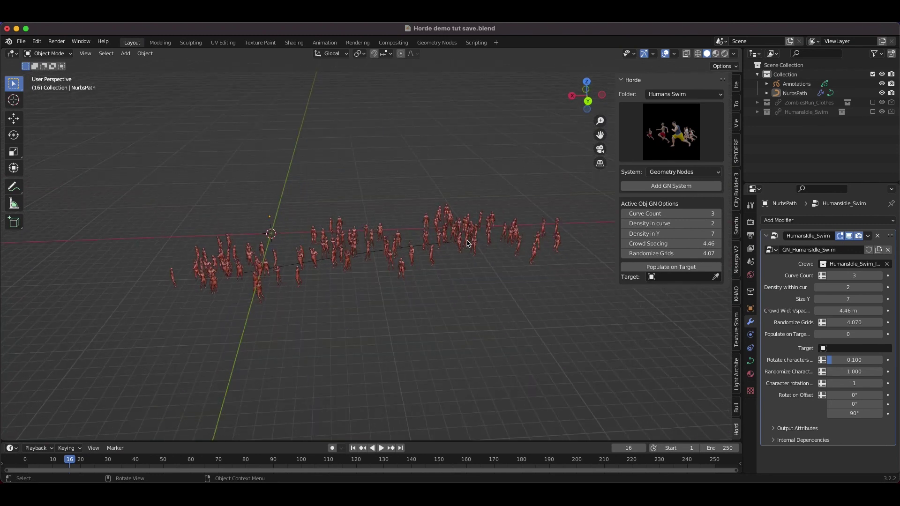
{"action": "scroll", "coordinate": [468, 243], "scroll_direction": "left", "scroll_amount": 10}
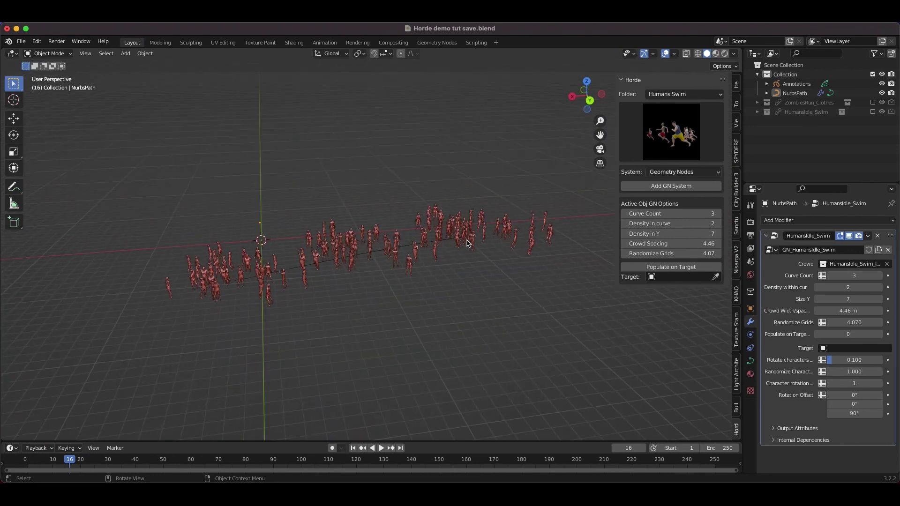
{"action": "scroll", "coordinate": [437, 234], "scroll_direction": "left", "scroll_amount": 5}
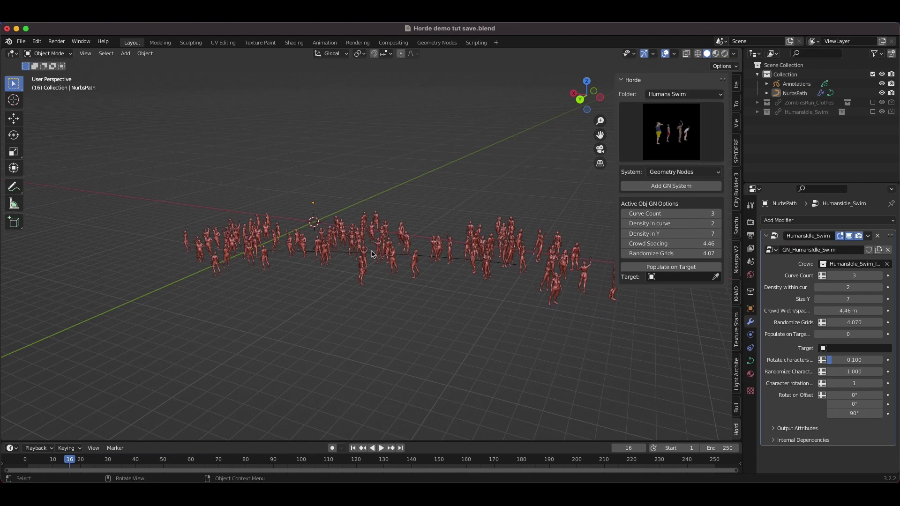
Select the crowd's NurbsPath, enter Edit Mode and delete its drawn curve
{"action": "scroll", "coordinate": [272, 237], "scroll_direction": "left", "scroll_amount": 8}
{"action": "left_click", "coordinate": [263, 238]}
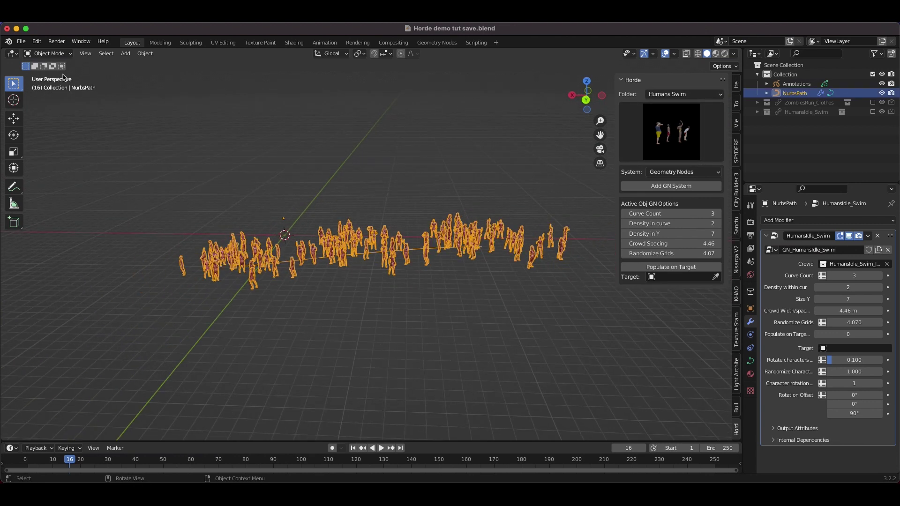
{"action": "left_click", "coordinate": [48, 53]}
{"action": "left_click", "coordinate": [45, 71]}
{"action": "scroll", "coordinate": [301, 166], "scroll_direction": "left", "scroll_amount": 3}
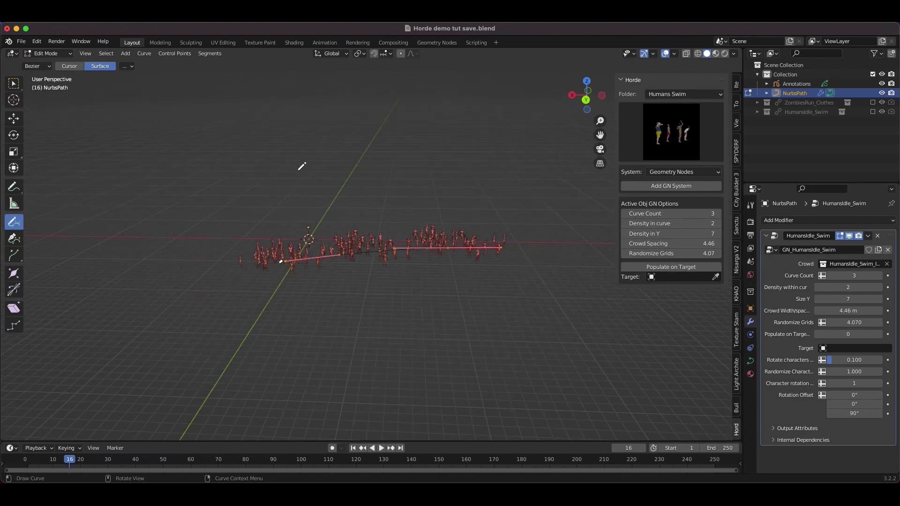
{"action": "scroll", "coordinate": [302, 166], "scroll_direction": "right", "scroll_amount": 3, "text": "shift"}
{"action": "key", "text": "w"}
{"action": "key", "text": "x"}
{"action": "left_click", "coordinate": [347, 228]}
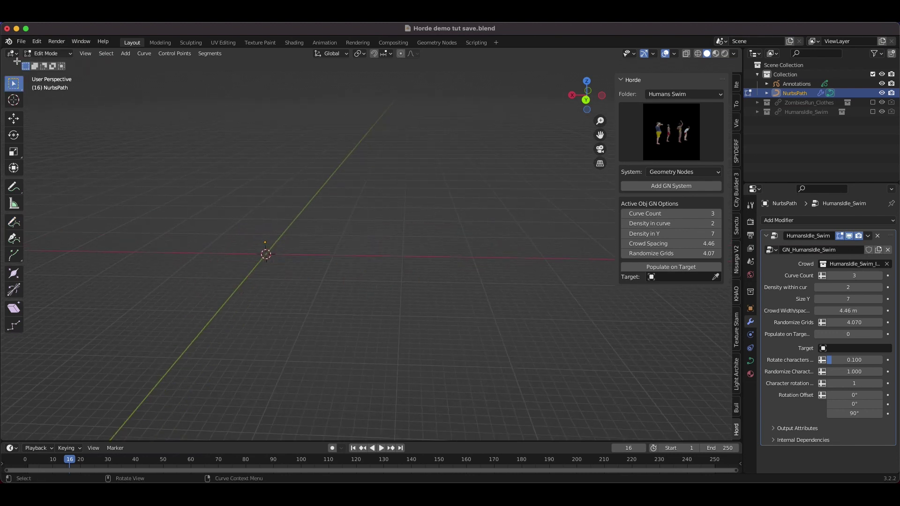
Draw a short freehand path on the ground near the origin with the Draw tool
{"action": "left_click", "coordinate": [48, 53]}
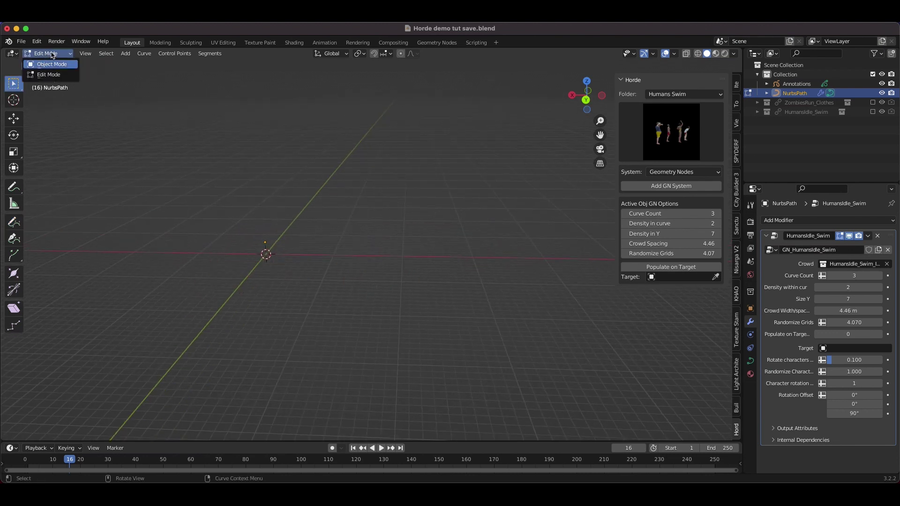
{"action": "scroll", "coordinate": [223, 225], "scroll_direction": "right", "scroll_amount": 2, "text": "shift"}
{"action": "scroll", "coordinate": [224, 225], "scroll_direction": "left", "scroll_amount": 5, "text": "shift"}
{"action": "scroll", "coordinate": [224, 225], "scroll_direction": "left", "scroll_amount": 2, "text": "shift"}
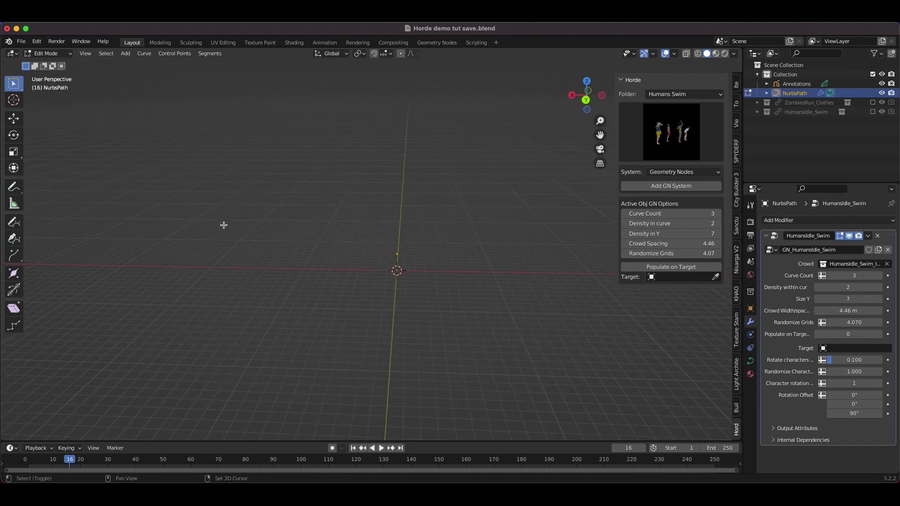
{"action": "left_click", "coordinate": [14, 222]}
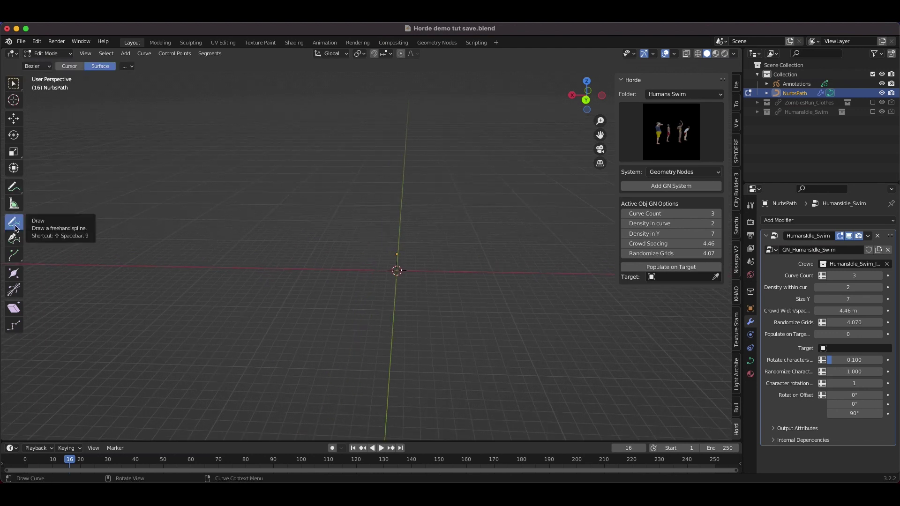
{"action": "scroll", "coordinate": [297, 211], "scroll_direction": "left", "scroll_amount": 5}
{"action": "scroll", "coordinate": [298, 212], "scroll_direction": "left", "scroll_amount": 3}
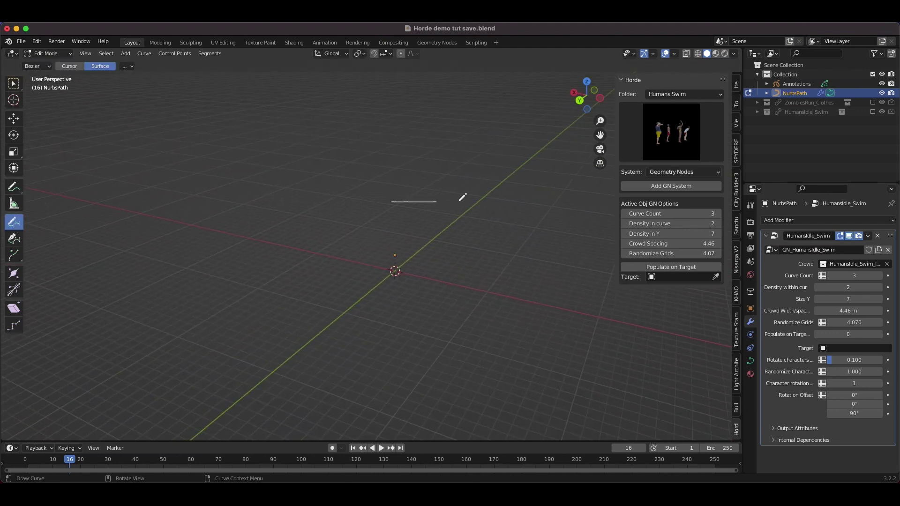
{"action": "left_click_drag", "start_coordinate": [462, 197], "coordinate": [472, 198]}
Draw two more freehand paths on the ground, apart from the first one, to form three crowd groups
{"action": "scroll", "coordinate": [457, 215], "scroll_direction": "left", "scroll_amount": 5}
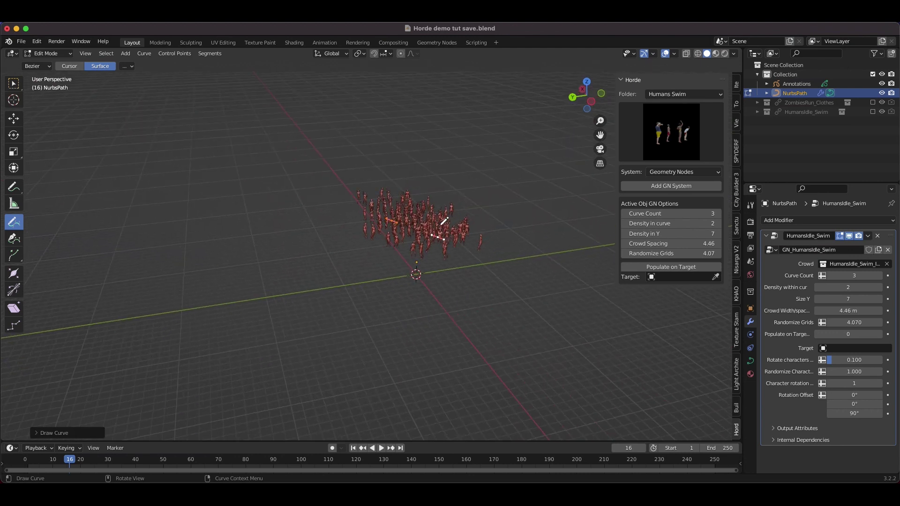
{"action": "left_click_drag", "start_coordinate": [270, 212], "coordinate": [146, 232]}
{"action": "scroll", "coordinate": [316, 270], "scroll_direction": "left", "scroll_amount": 5}
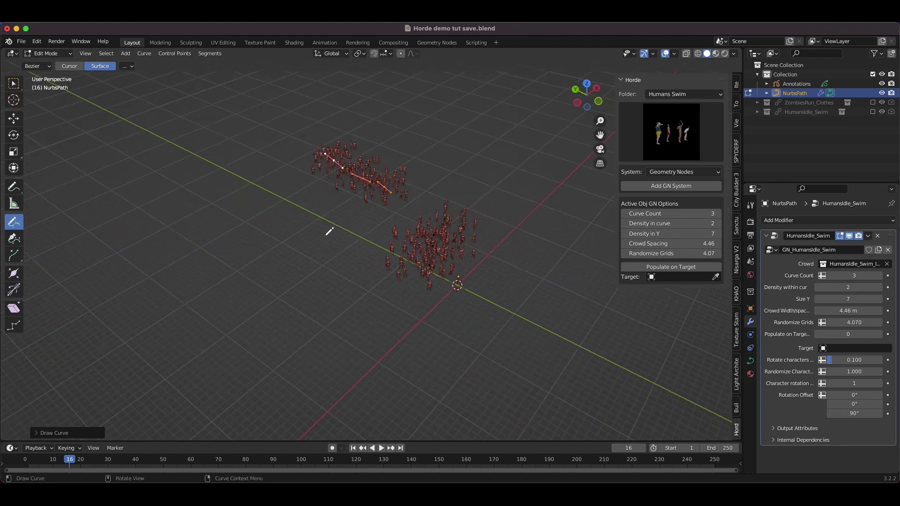
{"action": "left_click_drag", "start_coordinate": [217, 249], "coordinate": [216, 252]}
{"action": "scroll", "coordinate": [197, 196], "scroll_direction": "left", "scroll_amount": 10}
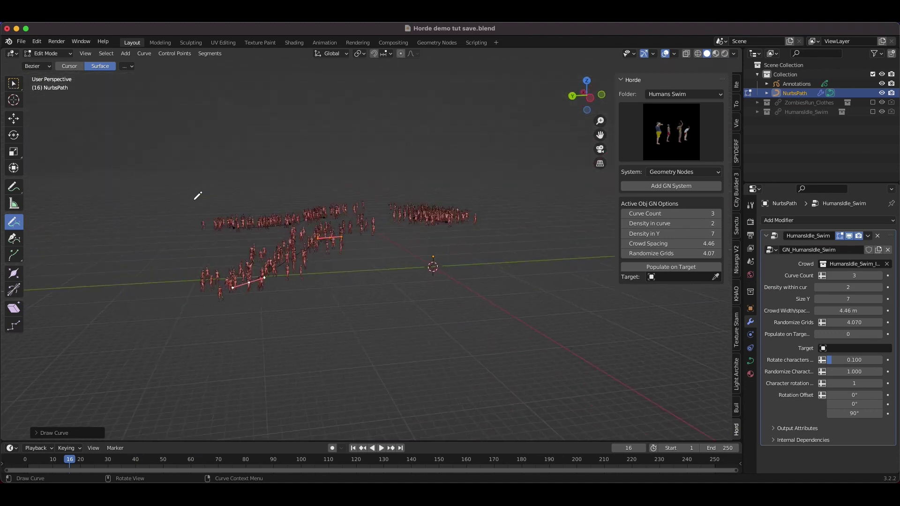
Play the crowd animation, switch the path to Object Mode and deselect it
{"action": "scroll", "coordinate": [197, 197], "scroll_direction": "up", "scroll_amount": 5}
{"action": "scroll", "coordinate": [196, 197], "scroll_direction": "left", "scroll_amount": 10}
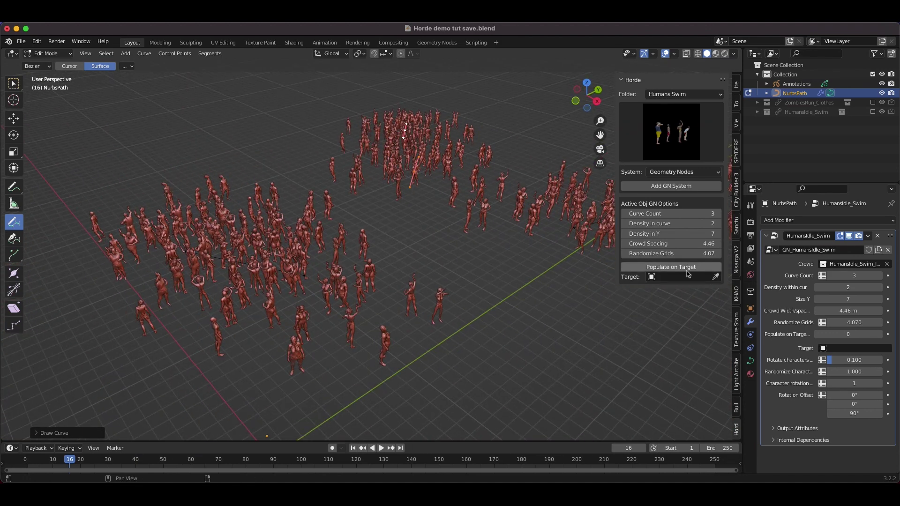
{"action": "scroll", "coordinate": [396, 227], "scroll_direction": "left", "scroll_amount": 5}
{"action": "key", "text": "space"}
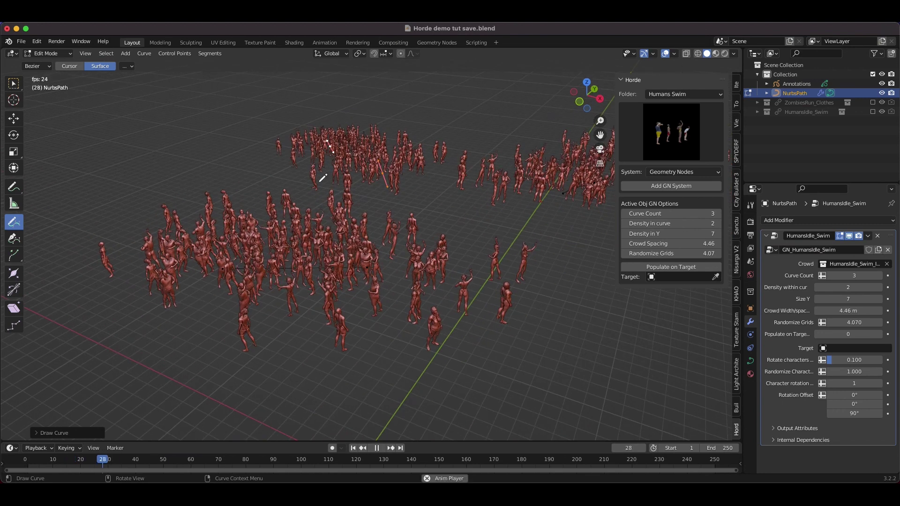
{"action": "left_click", "coordinate": [51, 53]}
{"action": "left_click", "coordinate": [51, 65]}
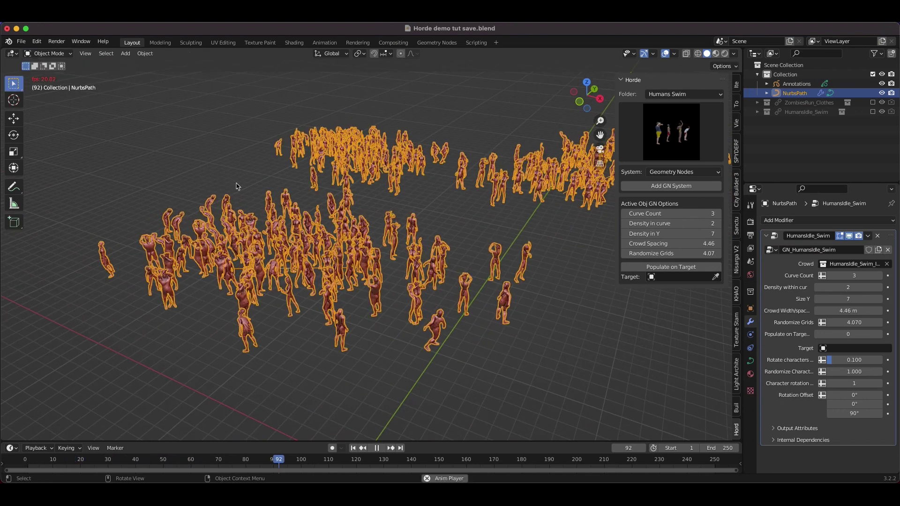
{"action": "left_click", "coordinate": [452, 86]}
Examine the animated idle motion of the three crowd groups from several angles and distances
{"action": "scroll", "coordinate": [302, 202], "scroll_direction": "left", "scroll_amount": 8}
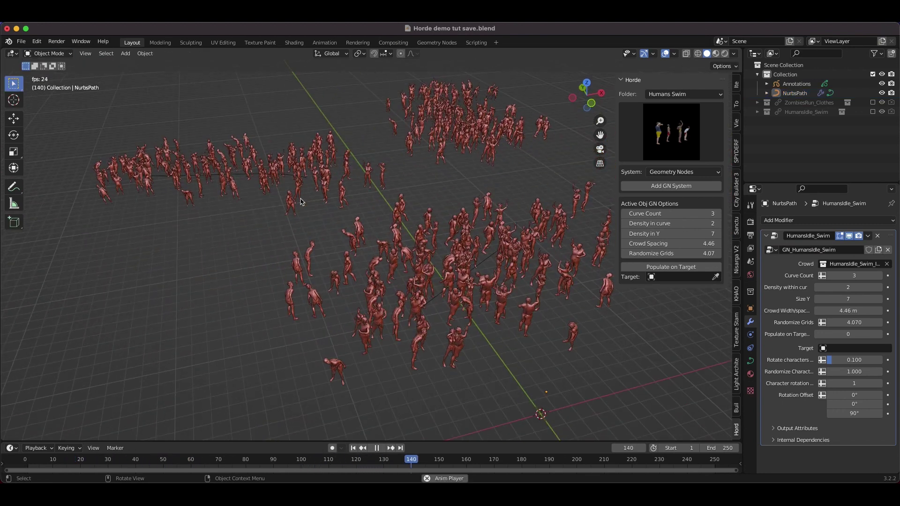
{"action": "scroll", "coordinate": [301, 202], "scroll_direction": "up", "scroll_amount": 1}
{"action": "scroll", "coordinate": [301, 202], "scroll_direction": "up", "scroll_amount": 3, "text": "shift"}
{"action": "scroll", "coordinate": [301, 202], "scroll_direction": "left", "scroll_amount": 10}
{"action": "scroll", "coordinate": [302, 201], "scroll_direction": "up", "scroll_amount": 2}
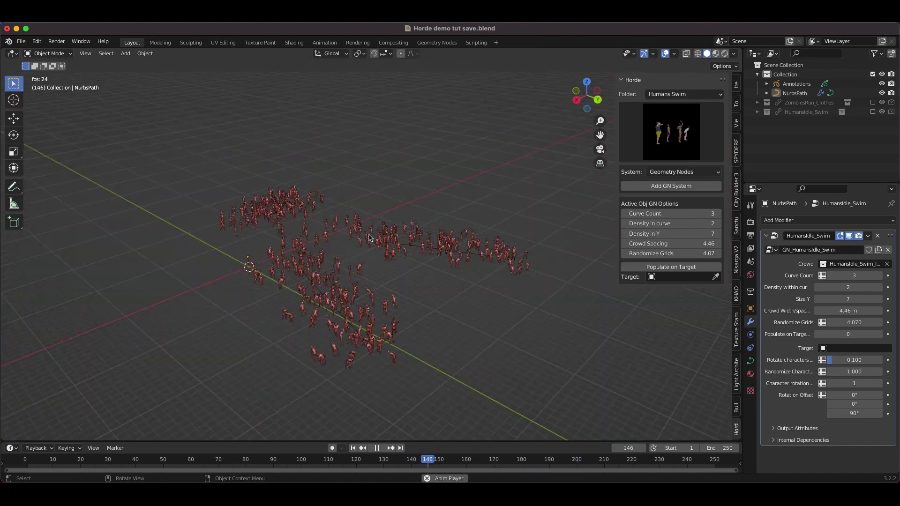
{"action": "scroll", "coordinate": [369, 237], "scroll_direction": "left", "scroll_amount": 10}
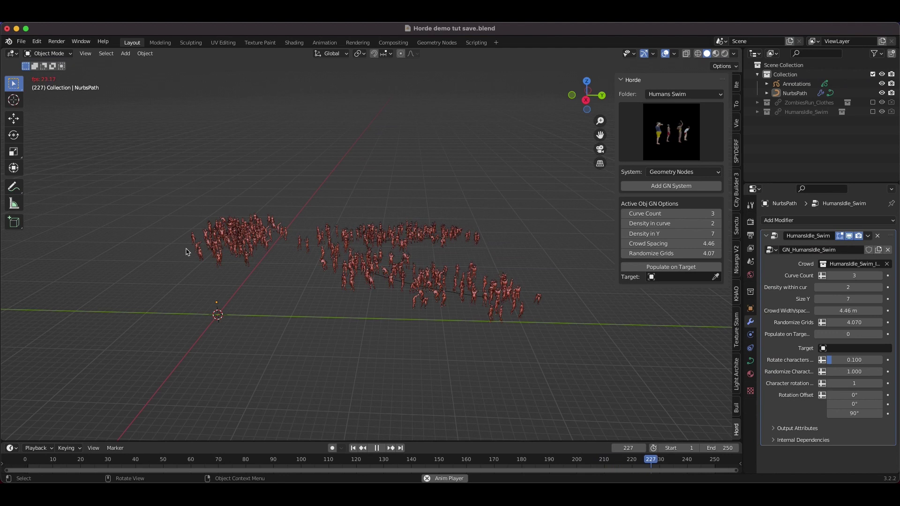
{"action": "scroll", "coordinate": [432, 248], "scroll_direction": "left", "scroll_amount": 5}
{"action": "scroll", "coordinate": [431, 248], "scroll_direction": "up", "scroll_amount": 4}
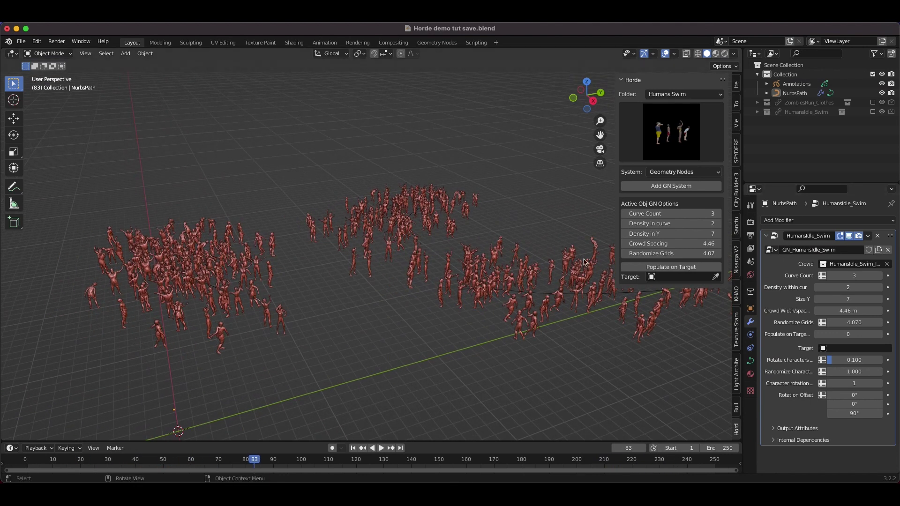
Set the crowd's Curve Count to 6 and its Density in curve to 8
{"action": "left_click_drag", "start_coordinate": [651, 213], "coordinate": [621, 223]}
{"action": "left_click", "coordinate": [655, 223]}
{"action": "type", "text": "16"}
{"action": "key", "text": "Return"}
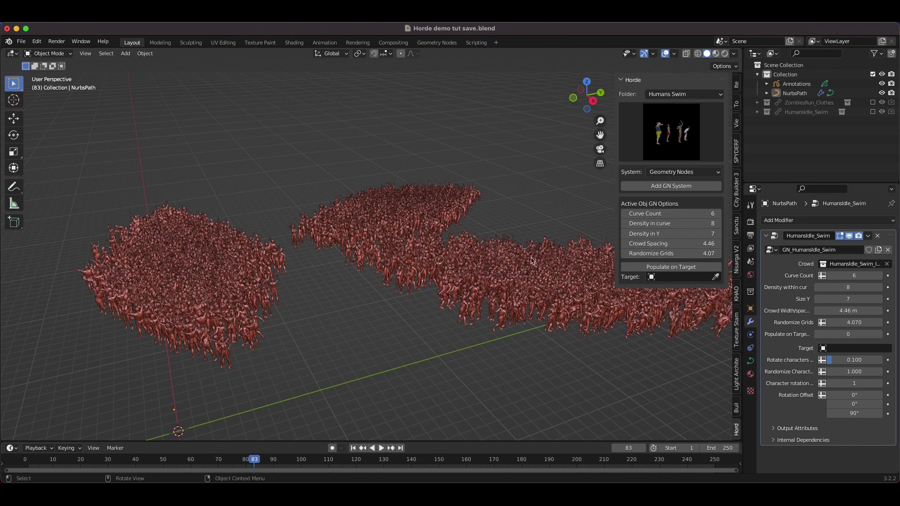
Reduce the crowd's Density in curve to 1 and raise it to 3
{"action": "left_click", "coordinate": [655, 223]}
{"action": "type", "text": "1"}
{"action": "key", "text": "Return"}
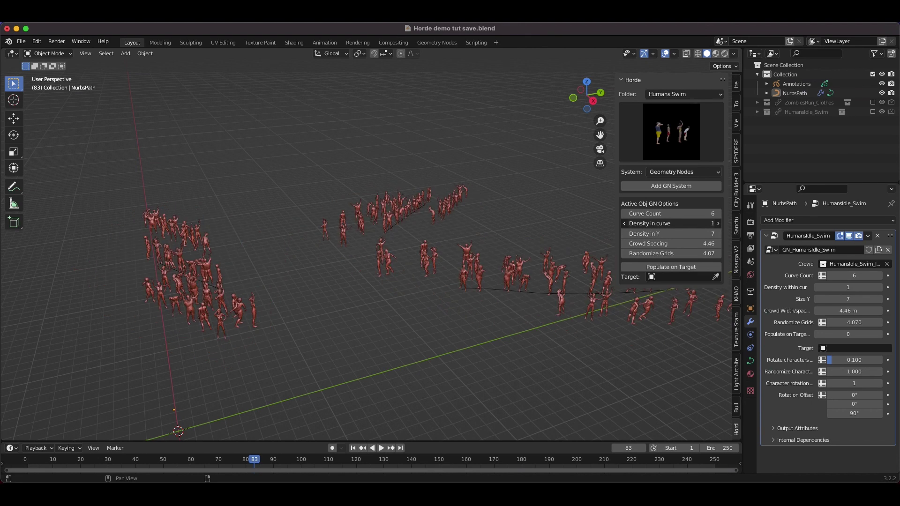
{"action": "left_click_drag", "start_coordinate": [655, 223], "coordinate": [675, 223]}
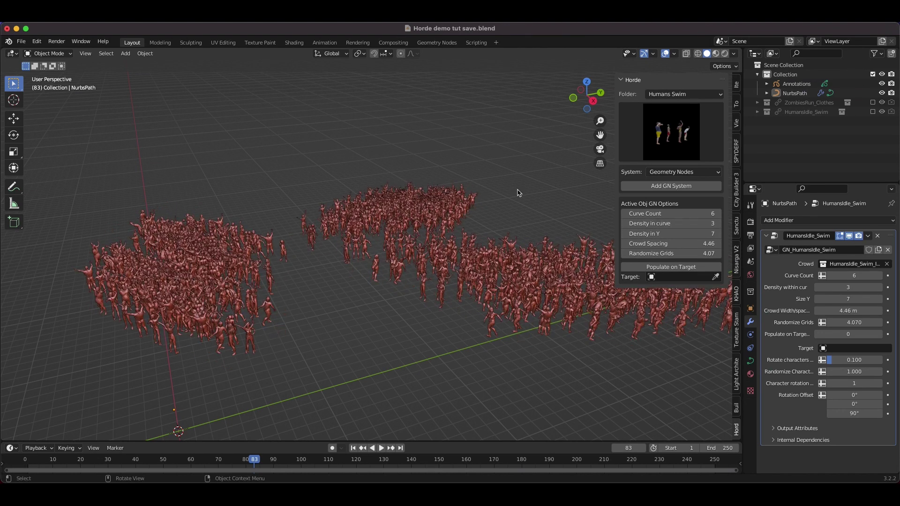
{"action": "middle_click_drag", "start_coordinate": [518, 192], "coordinate": [518, 195]}
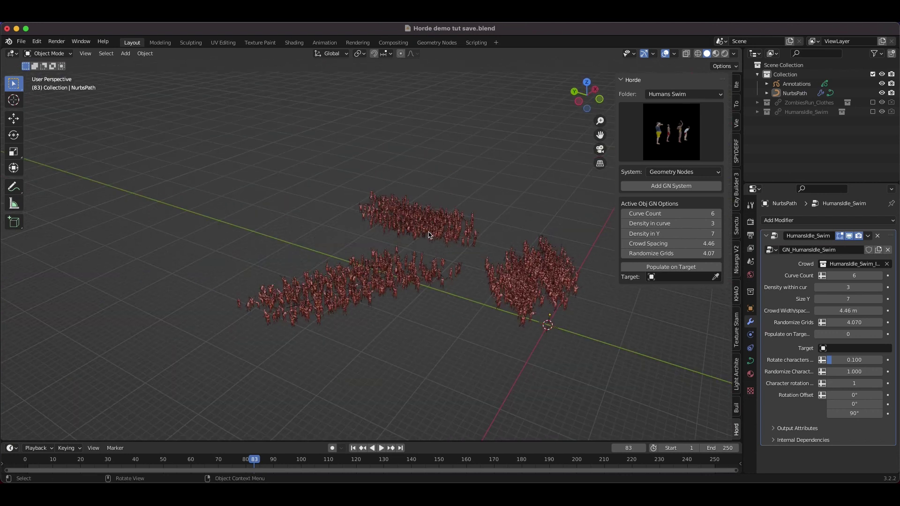
Switch the Horde folder to Humans Prof and then to Zombies Clothes to preview their characters
{"action": "middle_click_drag", "start_coordinate": [429, 234], "coordinate": [430, 235]}
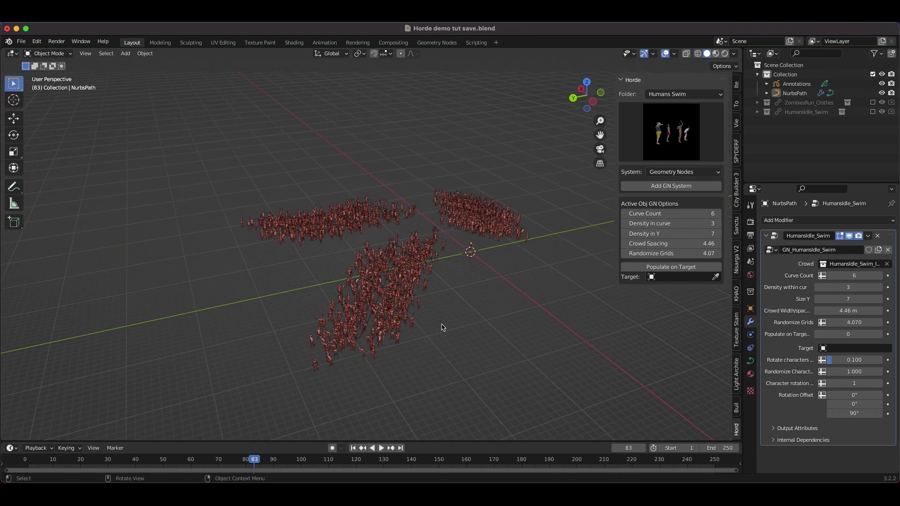
{"action": "middle_click_drag", "start_coordinate": [443, 327], "coordinate": [473, 300]}
{"action": "left_click", "coordinate": [663, 143]}
{"action": "left_click", "coordinate": [671, 132]}
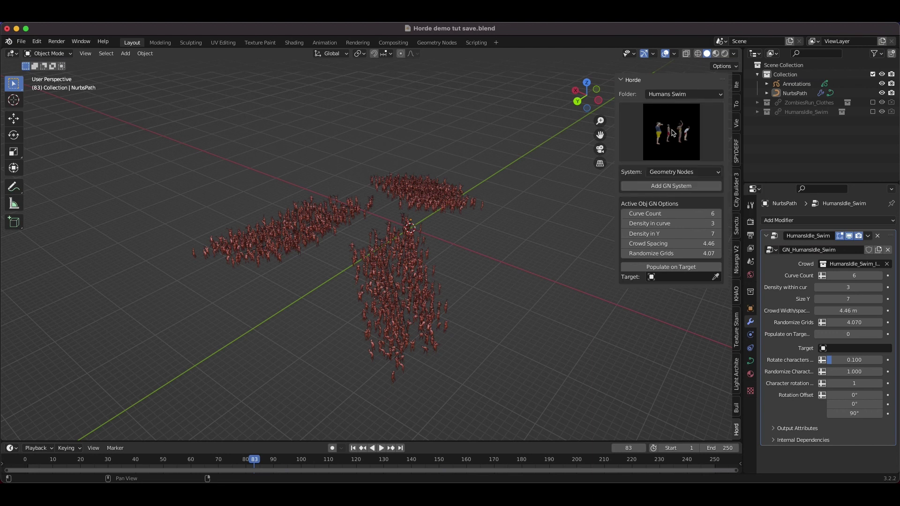
{"action": "left_click", "coordinate": [684, 94]}
{"action": "left_click", "coordinate": [670, 122]}
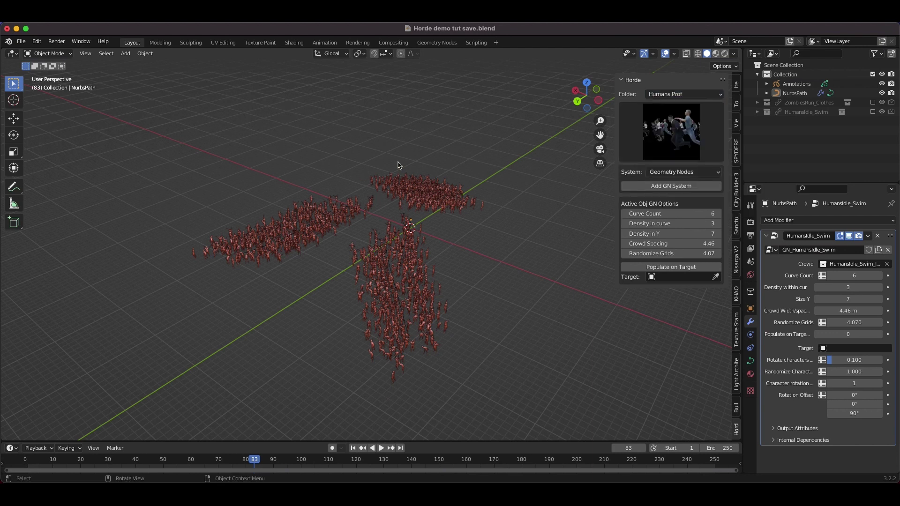
{"action": "left_click", "coordinate": [684, 94]}
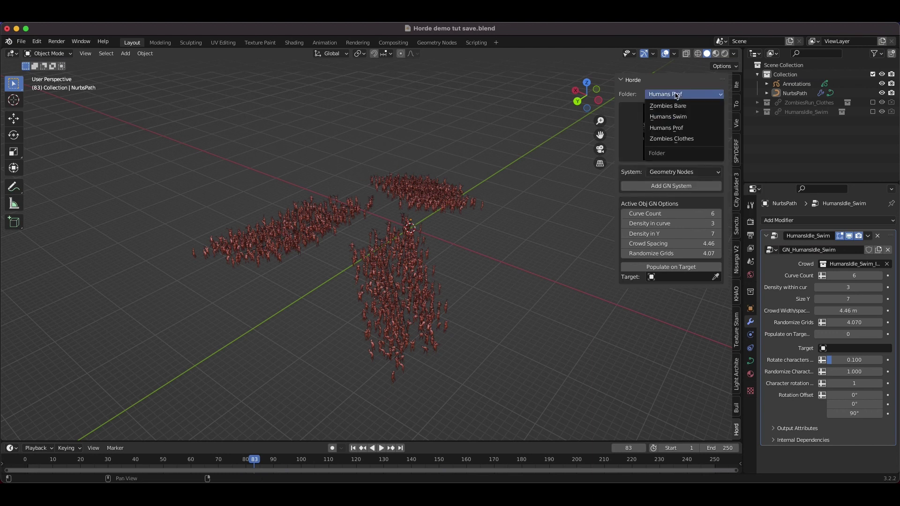
{"action": "left_click", "coordinate": [675, 140]}
{"action": "left_click", "coordinate": [670, 141]}
{"action": "left_click", "coordinate": [680, 94]}
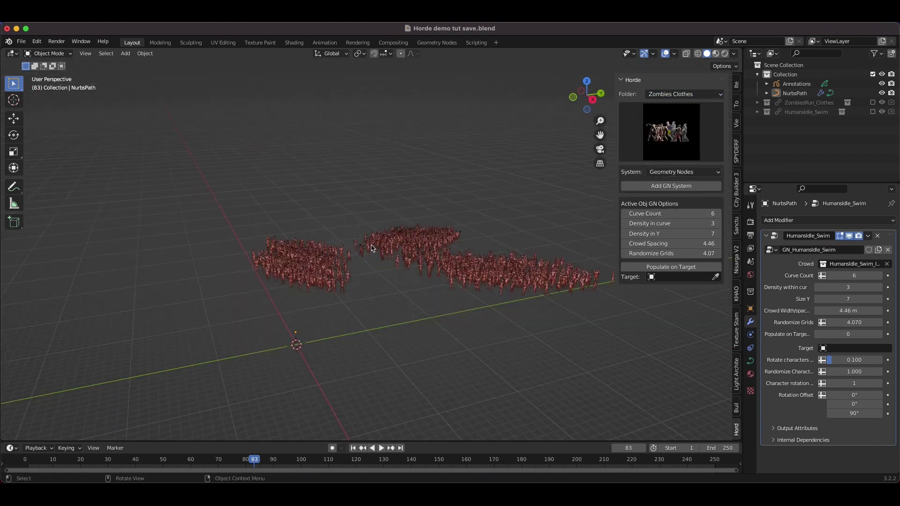
Delete the path object carrying the idle swimwear crowds
{"action": "left_click_drag", "start_coordinate": [577, 182], "coordinate": [220, 338]}
{"action": "key", "text": "x"}
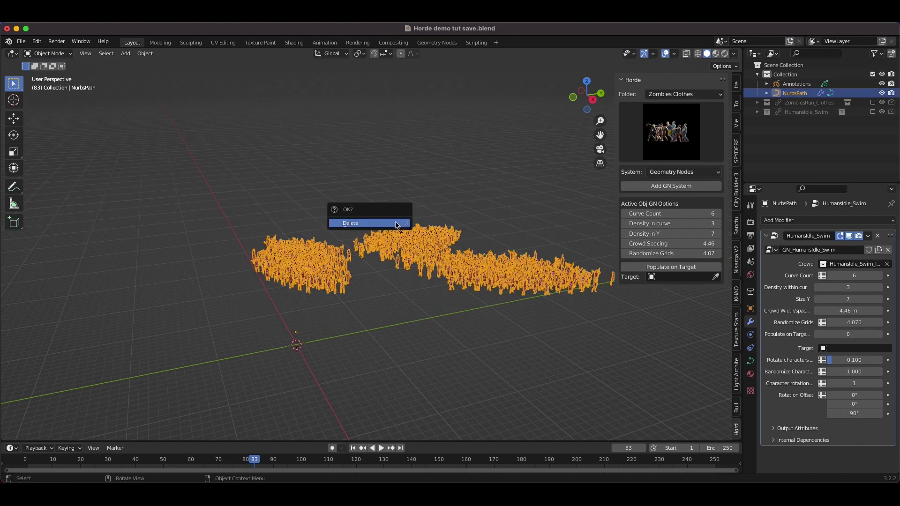
{"action": "left_click", "coordinate": [397, 223]}
{"action": "scroll", "coordinate": [471, 215], "scroll_direction": "up", "scroll_amount": 2, "text": "shift"}
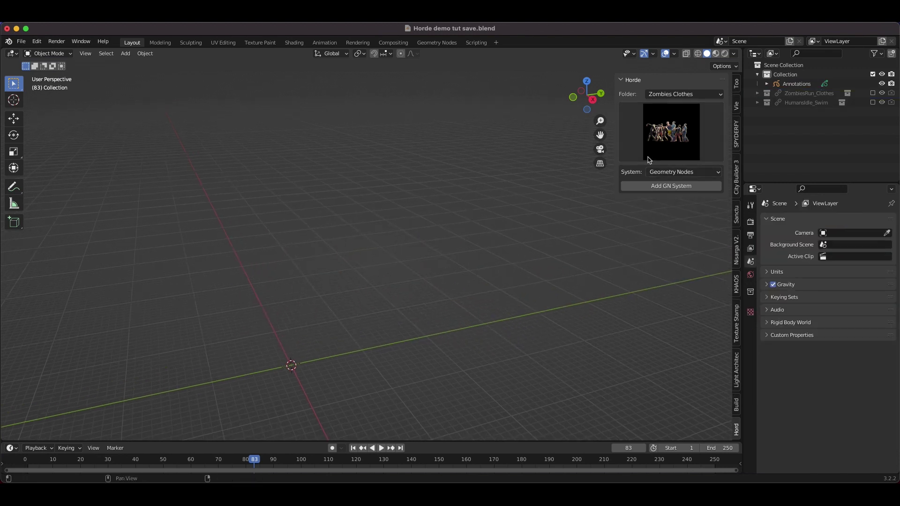
{"action": "scroll", "coordinate": [323, 201], "scroll_direction": "down", "scroll_amount": 3, "text": "shift"}
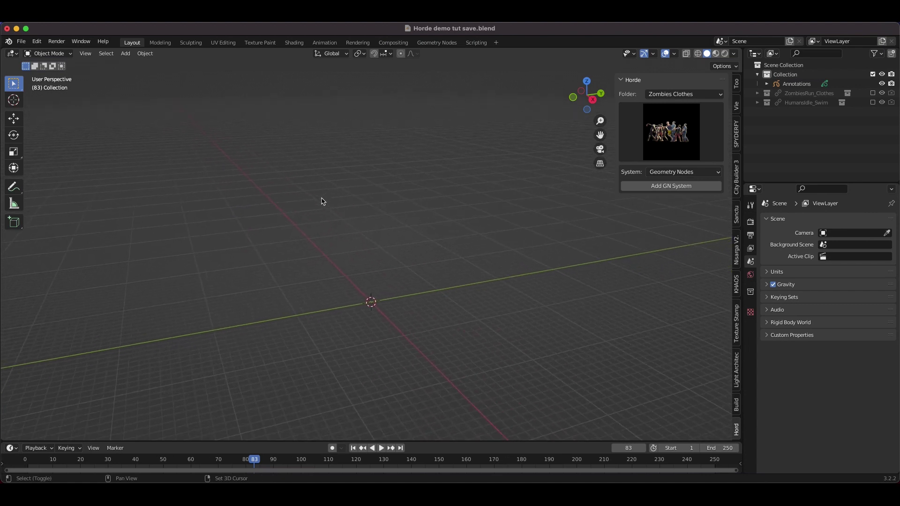
Set the Horde crowd system to Boid and choose the Humans Prof folder
{"action": "left_click", "coordinate": [686, 172]}
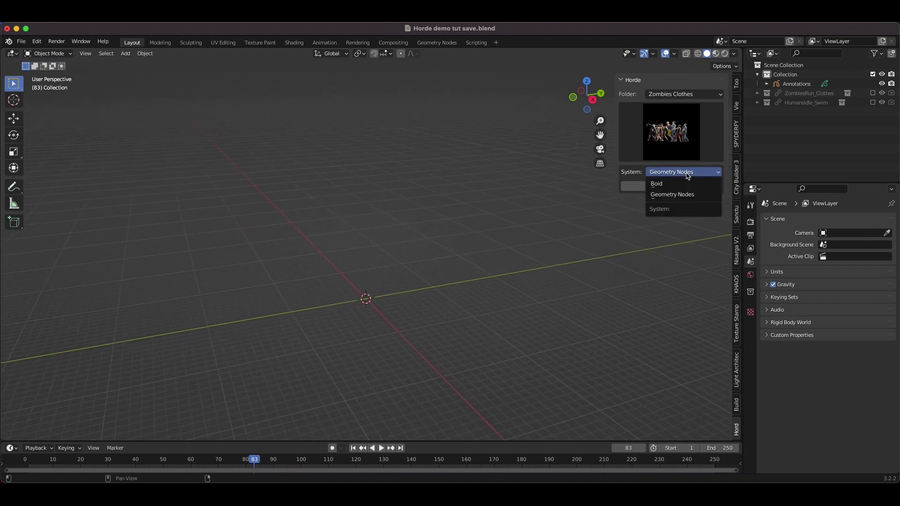
{"action": "left_click", "coordinate": [665, 186]}
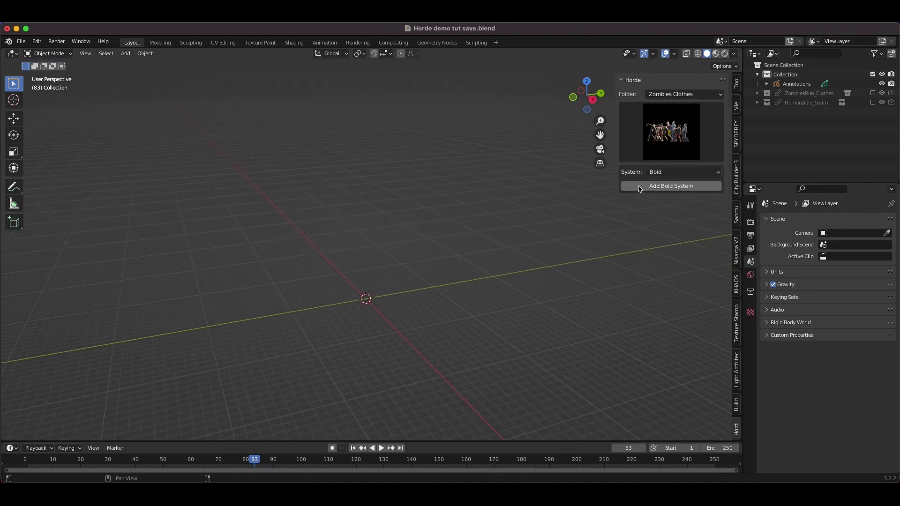
{"action": "scroll", "coordinate": [384, 259], "scroll_direction": "left", "scroll_amount": 3}
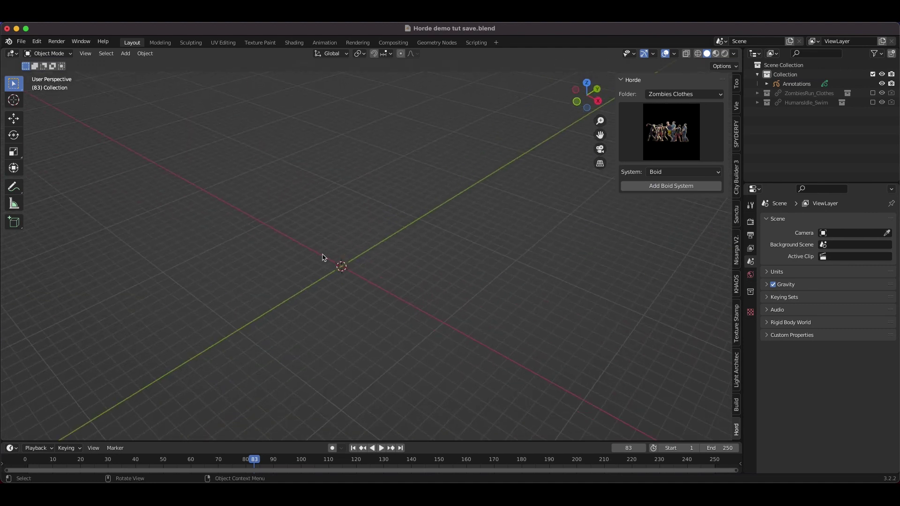
{"action": "scroll", "coordinate": [451, 237], "scroll_direction": "left", "scroll_amount": 5}
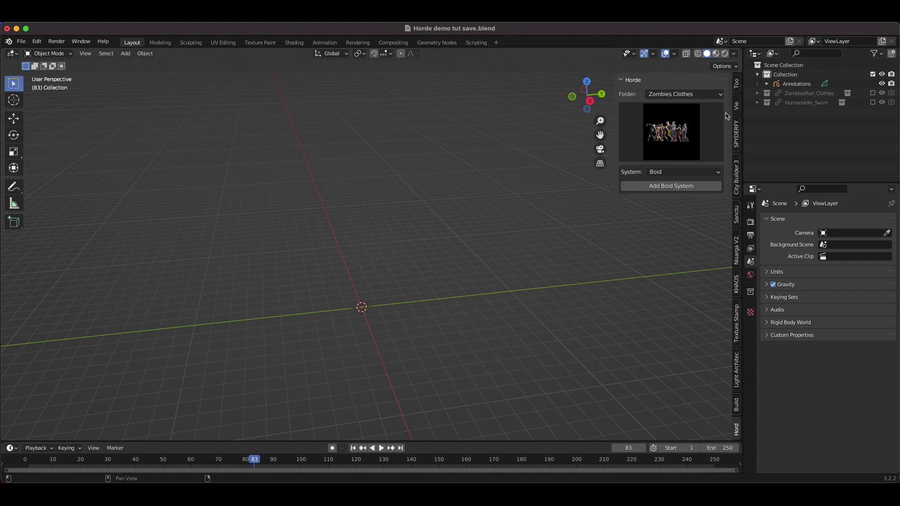
{"action": "left_click", "coordinate": [668, 127]}
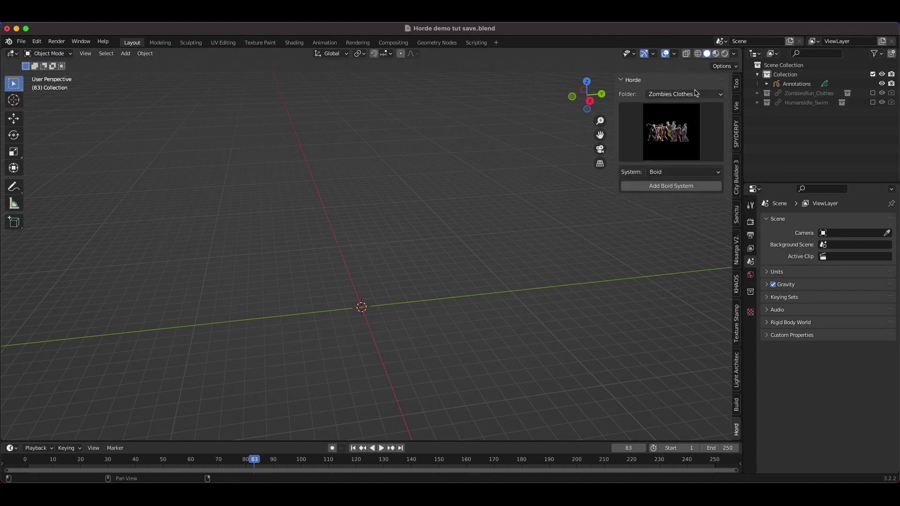
{"action": "left_click", "coordinate": [677, 94]}
{"action": "left_click", "coordinate": [665, 138]}
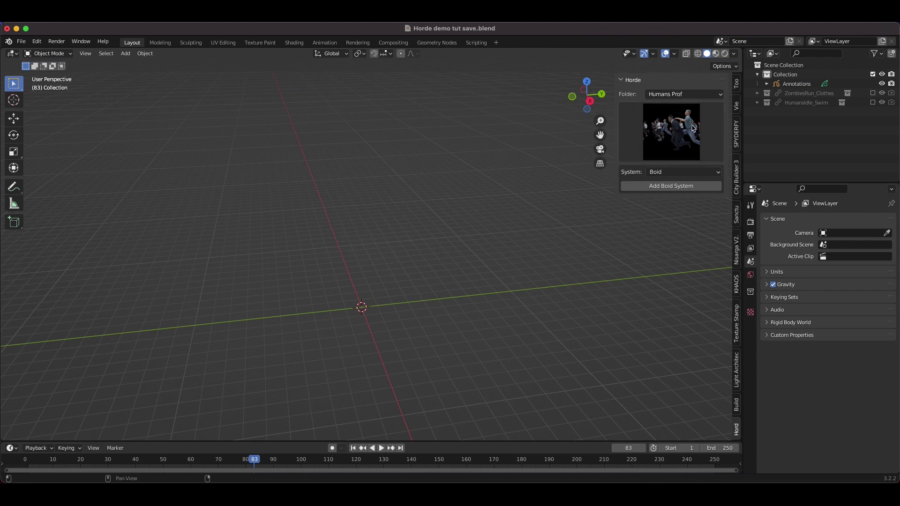
Add a Boid system of running Humans Prof characters to the scene
{"action": "middle_click_drag", "start_coordinate": [355, 263], "coordinate": [384, 264]}
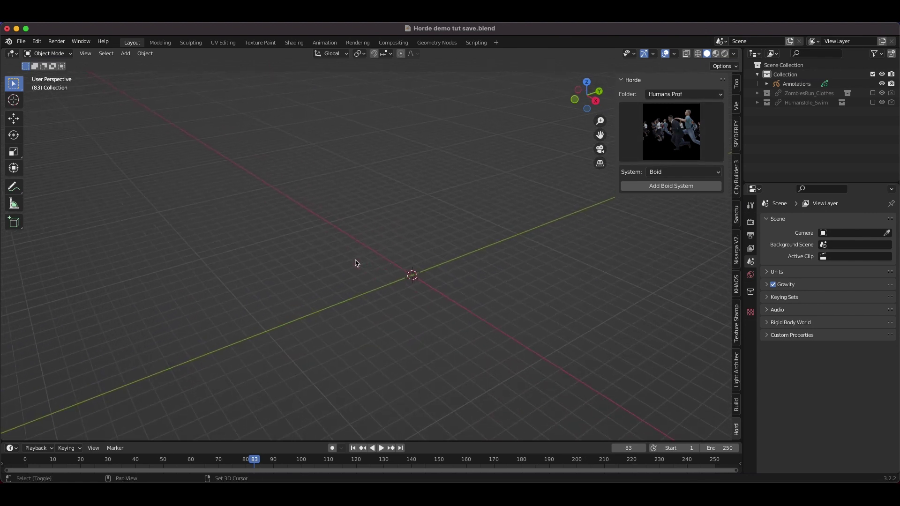
{"action": "left_click", "coordinate": [675, 173]}
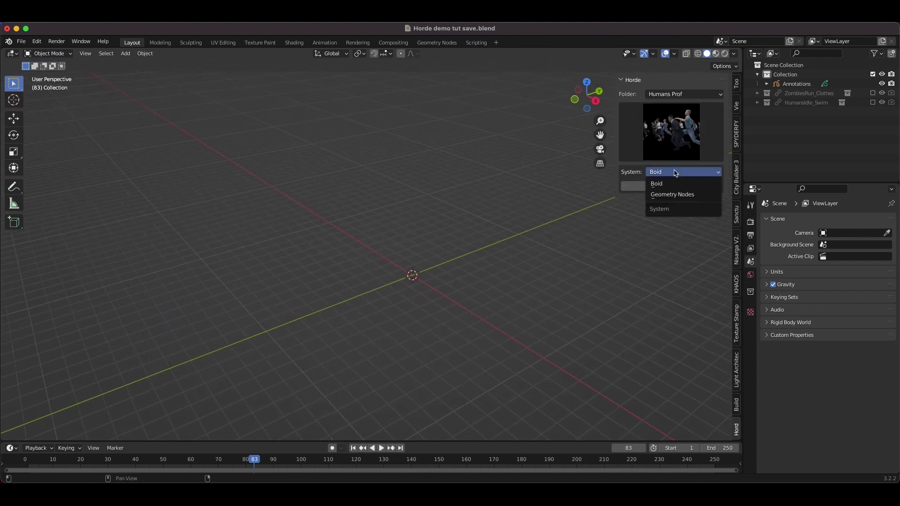
{"action": "left_click", "coordinate": [669, 183]}
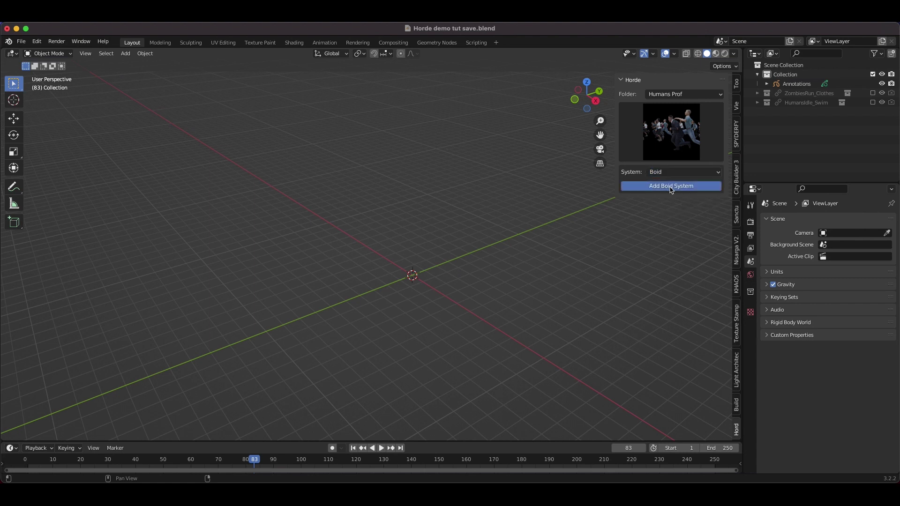
{"action": "left_click", "coordinate": [671, 186]}
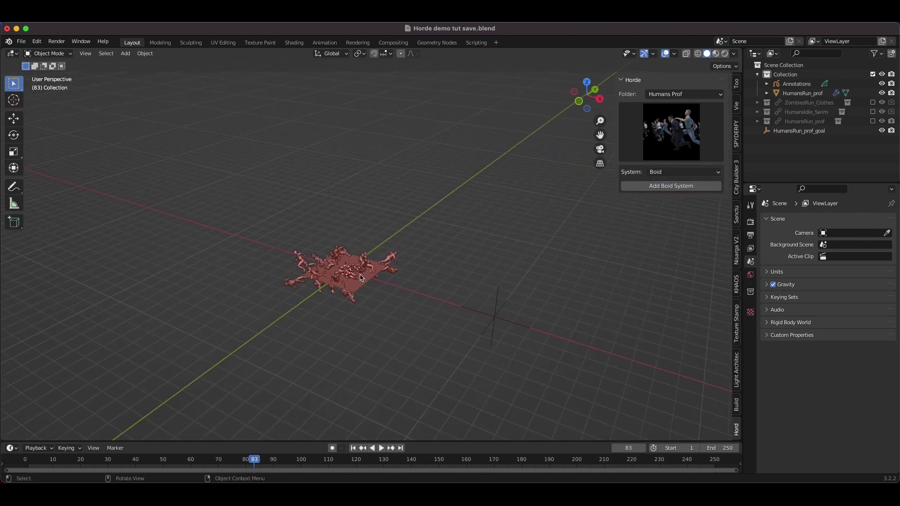
Move the crowd's emitter plane away from the origin and its goal empty to about X 12, Y 2.05, Z 4.24 m
{"action": "left_click", "coordinate": [353, 232]}
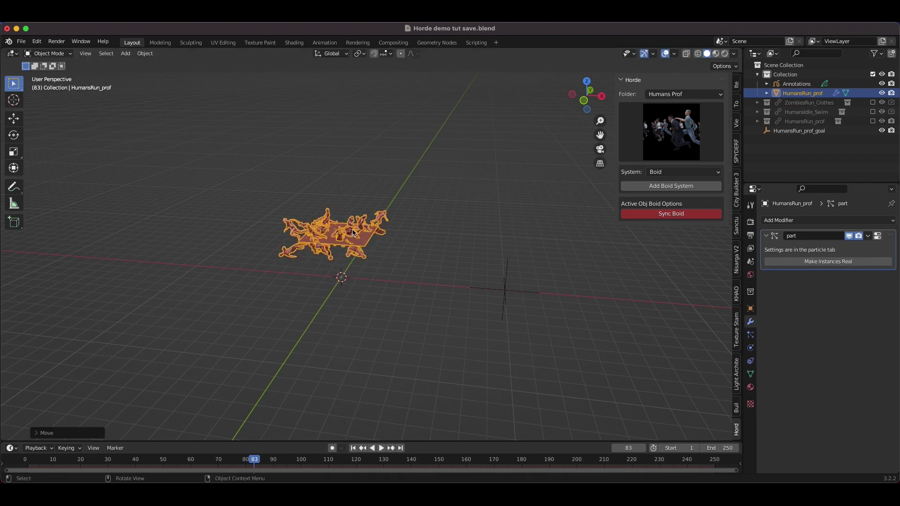
{"action": "key", "text": "g"}
{"action": "left_click", "coordinate": [238, 194]}
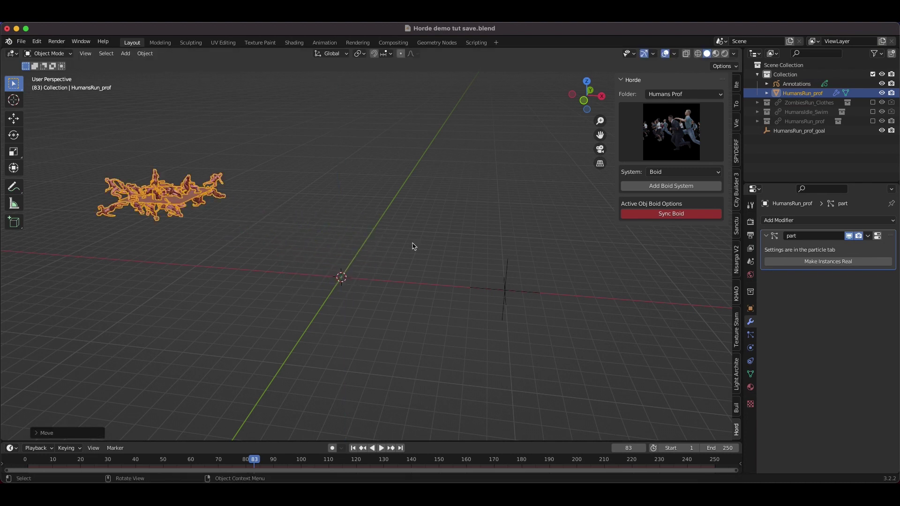
{"action": "left_click", "coordinate": [505, 294]}
{"action": "key", "text": "g"}
{"action": "left_click", "coordinate": [528, 233]}
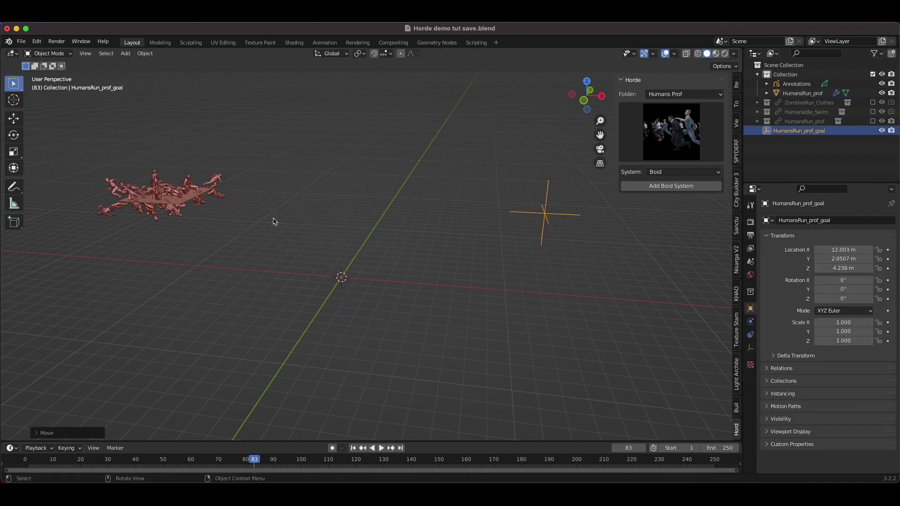
Sync the Boid options for the HumansRun_prof emitter and expand the Cache section of its particle settings
{"action": "left_click", "coordinate": [174, 195]}
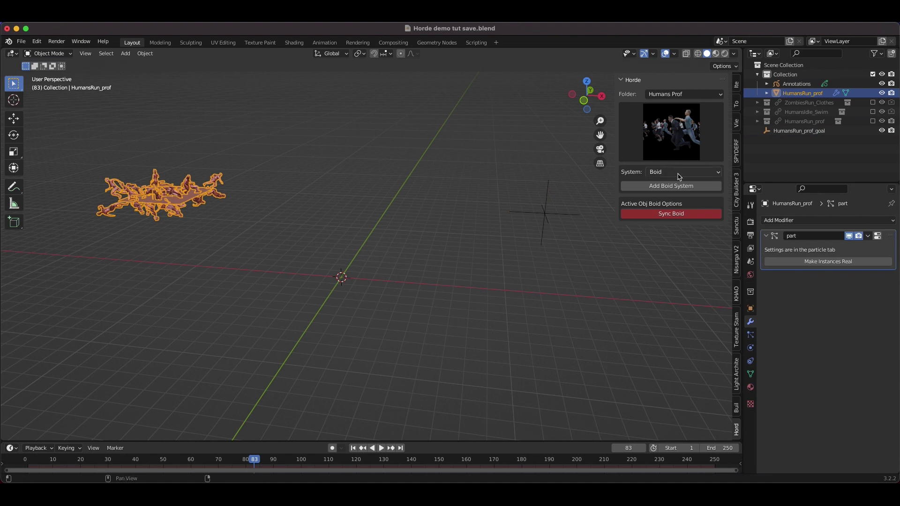
{"action": "left_click", "coordinate": [677, 216]}
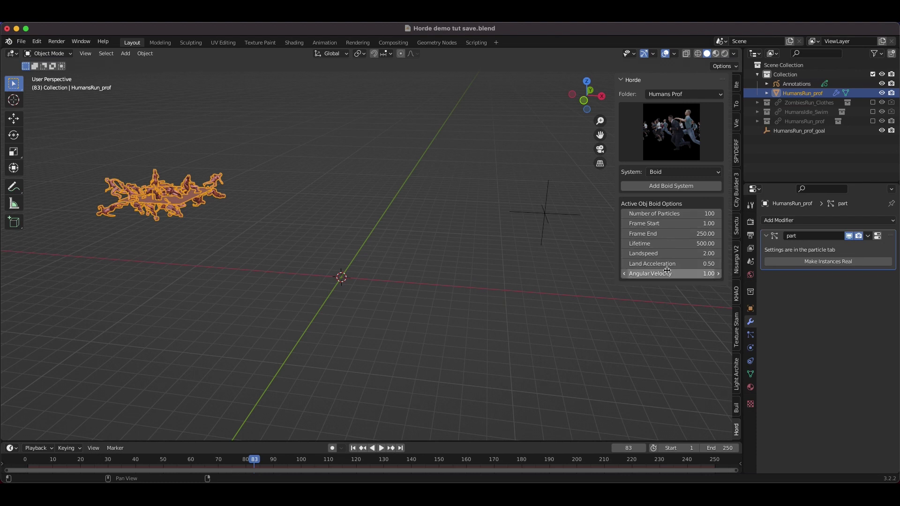
{"action": "left_click", "coordinate": [750, 335]}
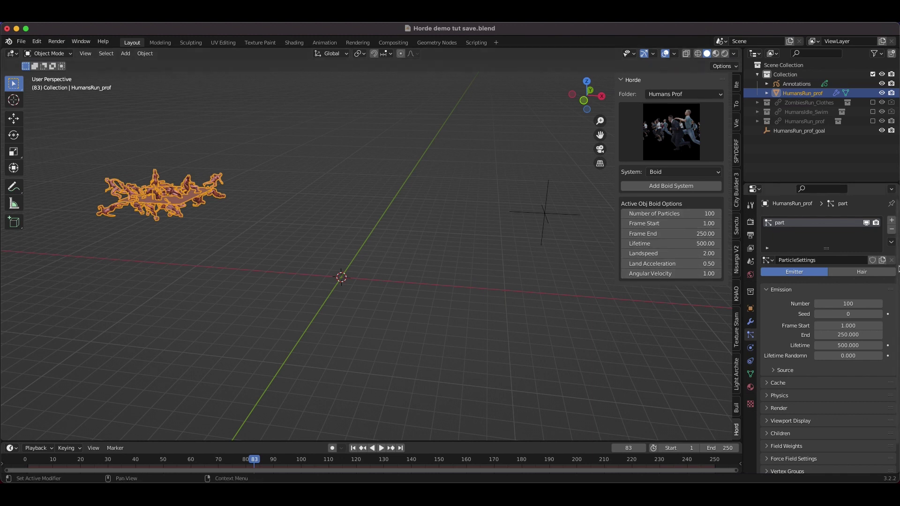
{"action": "left_click", "coordinate": [767, 383]}
{"action": "scroll", "coordinate": [797, 384], "scroll_direction": "down", "scroll_amount": 5}
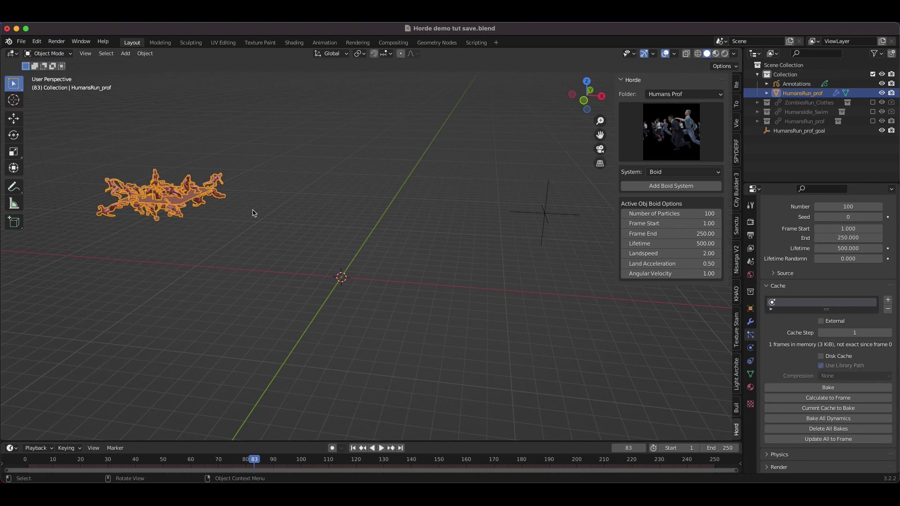
Play the Boid simulation from the first frame and examine how the humans run relative to the goal empty
{"action": "scroll", "coordinate": [331, 191], "scroll_direction": "left", "scroll_amount": 5}
{"action": "scroll", "coordinate": [331, 190], "scroll_direction": "left", "scroll_amount": 5, "text": "shift"}
{"action": "scroll", "coordinate": [331, 191], "scroll_direction": "down", "scroll_amount": 3}
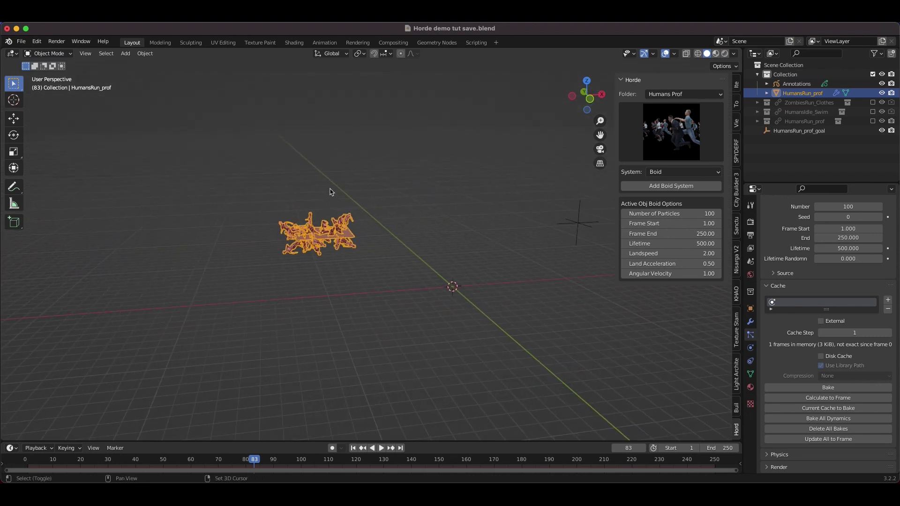
{"action": "scroll", "coordinate": [331, 191], "scroll_direction": "up", "scroll_amount": 1, "text": "shift"}
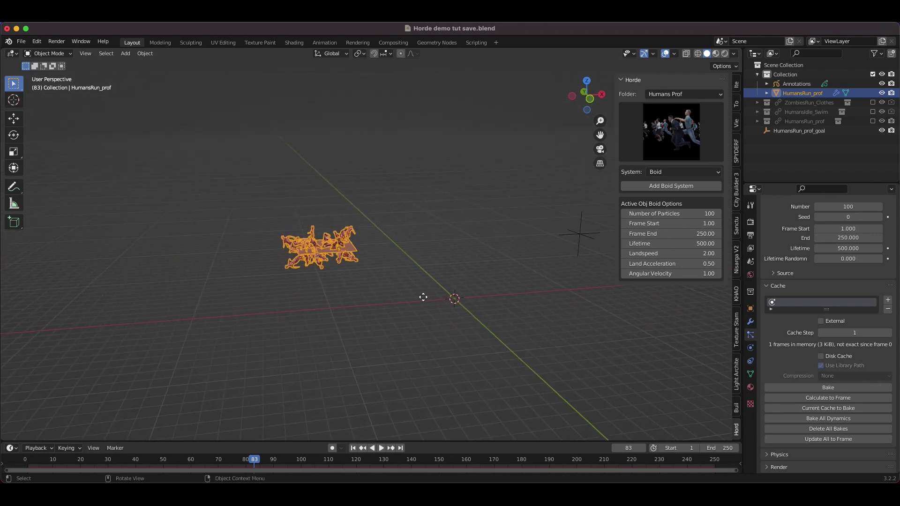
{"action": "key", "text": "shift+Left"}
{"action": "key", "text": "space"}
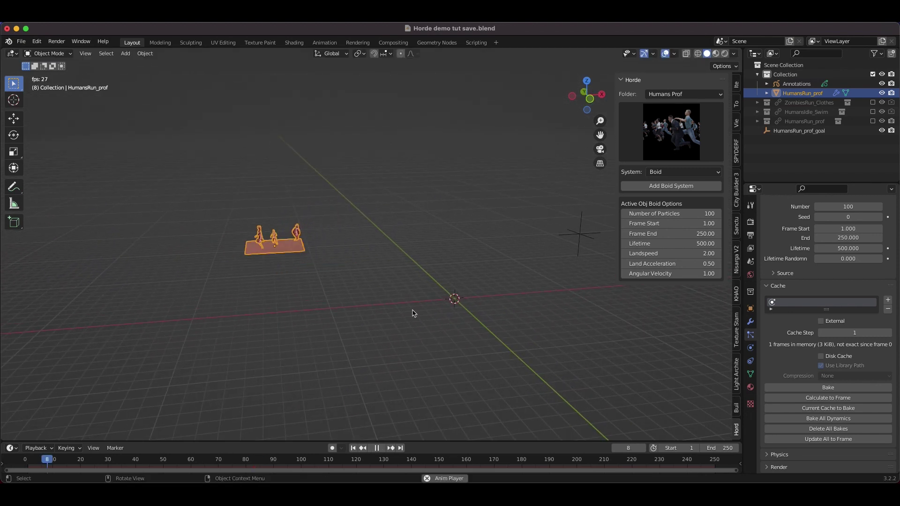
{"action": "left_click", "coordinate": [456, 203]}
{"action": "scroll", "coordinate": [397, 267], "scroll_direction": "right", "scroll_amount": 3, "text": "shift"}
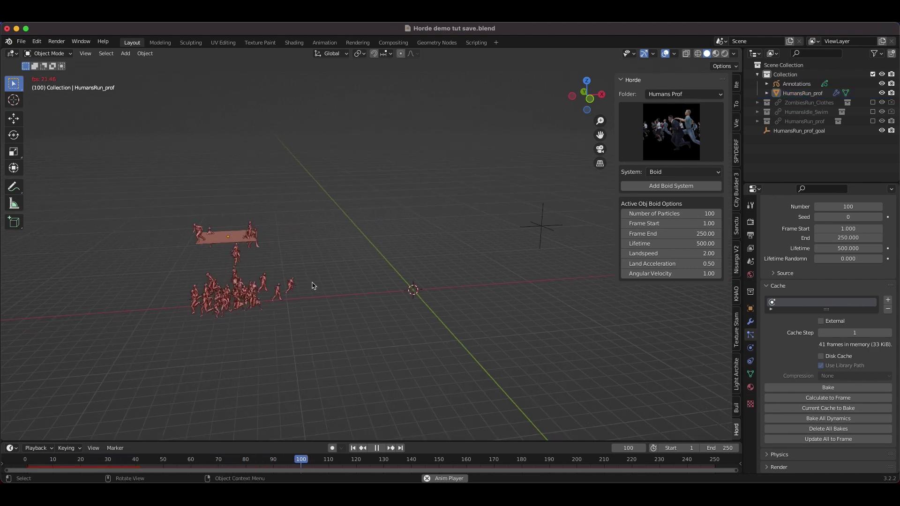
{"action": "scroll", "coordinate": [346, 311], "scroll_direction": "left", "scroll_amount": 6}
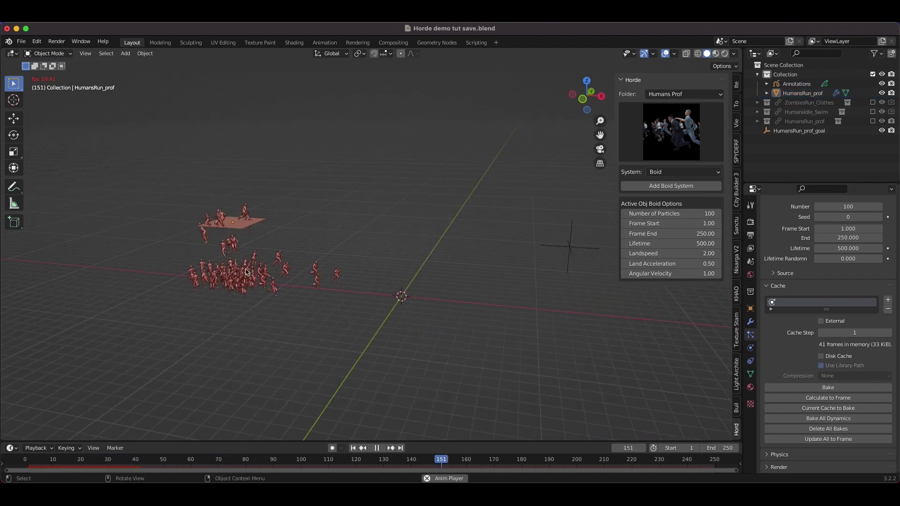
{"action": "left_click", "coordinate": [570, 247]}
{"action": "scroll", "coordinate": [578, 249], "scroll_direction": "left", "scroll_amount": 8}
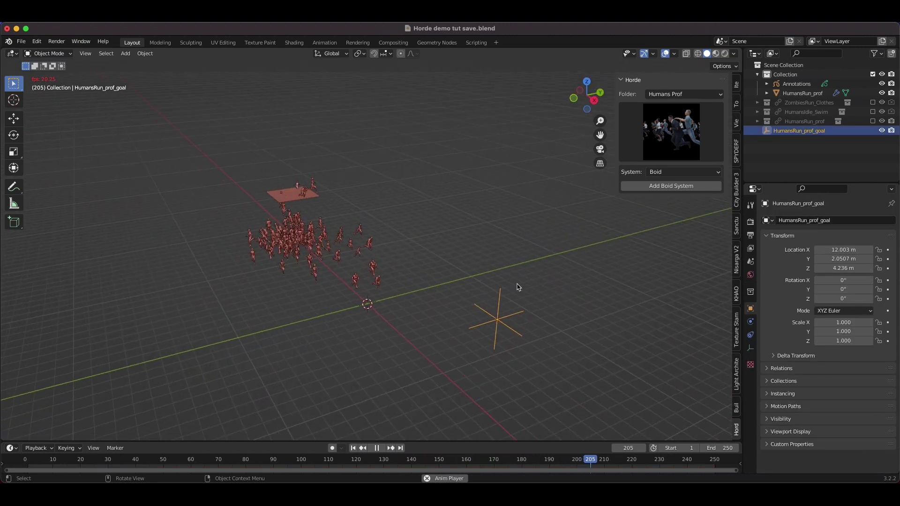
Set the Landspeed of the HumansRun_prof emitter to 5
{"action": "left_click", "coordinate": [317, 247]}
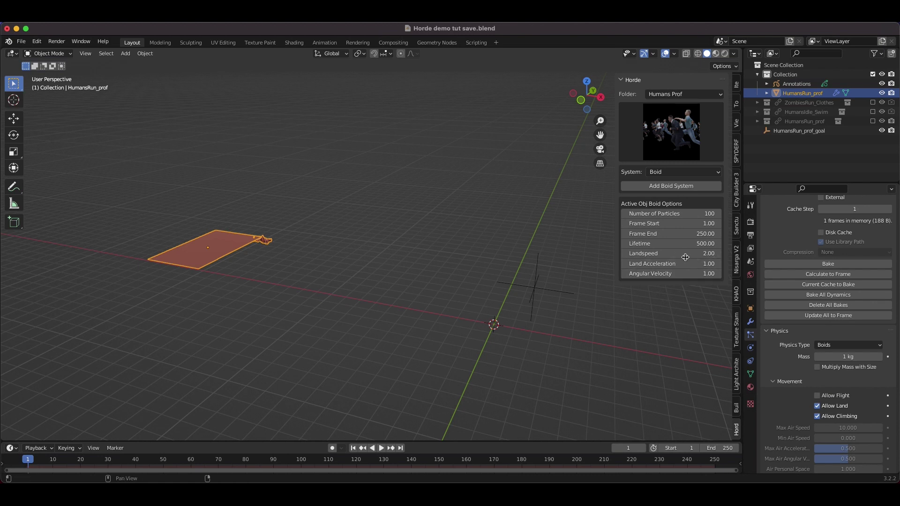
{"action": "left_click", "coordinate": [686, 253]}
{"action": "type", "text": "5"}
{"action": "key", "text": "Return"}
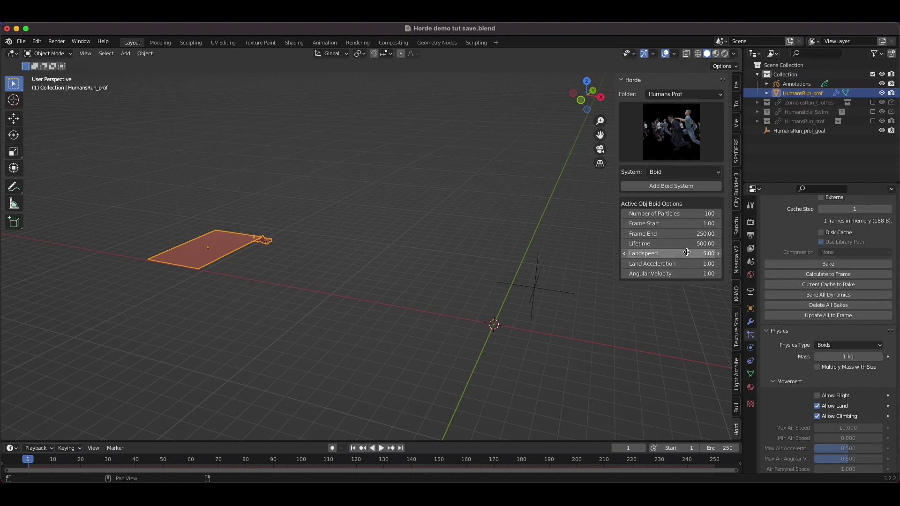
Replay the simulation with the new speed and select the HumansRun_prof_goal empty while it runs
{"action": "scroll", "coordinate": [302, 248], "scroll_direction": "left", "scroll_amount": 5}
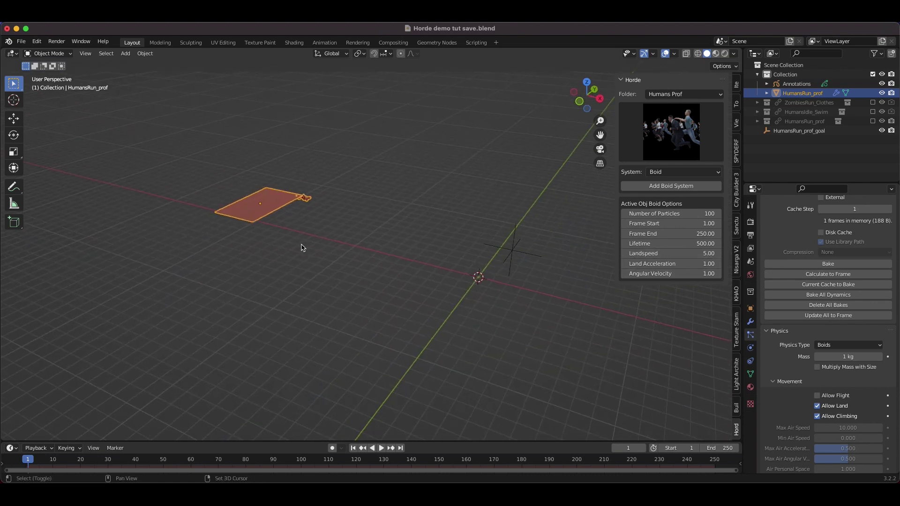
{"action": "left_click", "coordinate": [381, 449]}
{"action": "left_click", "coordinate": [356, 308]}
{"action": "left_click", "coordinate": [496, 279]}
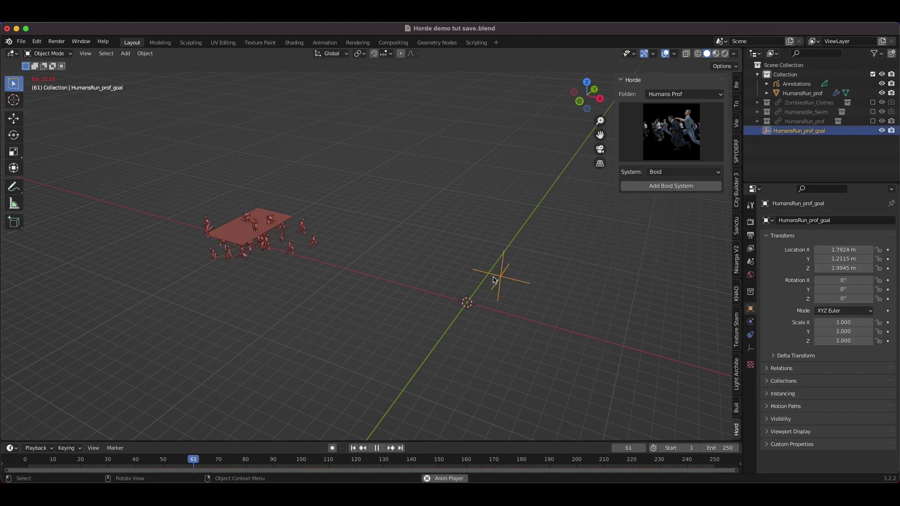
Move the HumansRun_prof_goal empty farther from the emitter to about X 11.7, Y 6.6, Z 4.3 m and pause the playback
{"action": "scroll", "coordinate": [493, 281], "scroll_direction": "up", "scroll_amount": 5}
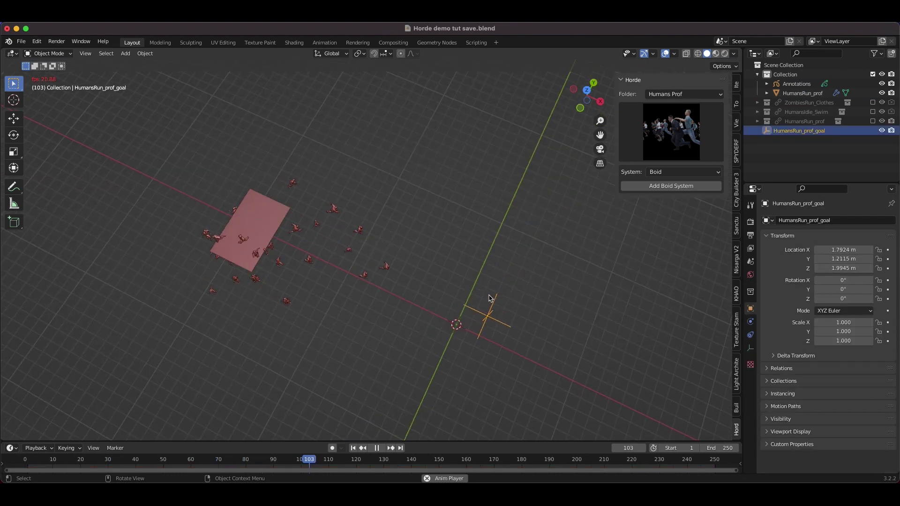
{"action": "scroll", "coordinate": [489, 299], "scroll_direction": "down", "scroll_amount": 4}
{"action": "key", "text": "g"}
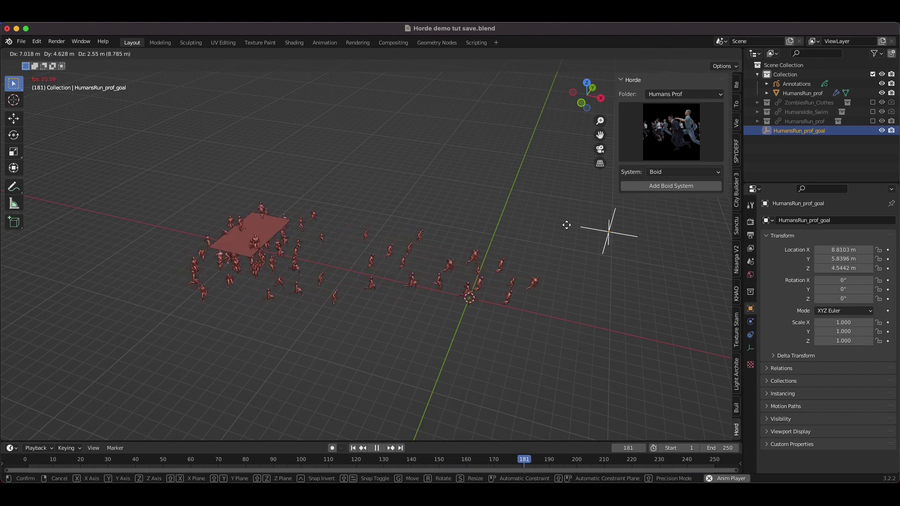
{"action": "left_click", "coordinate": [632, 225]}
{"action": "scroll", "coordinate": [635, 220], "scroll_direction": "down", "scroll_amount": 3}
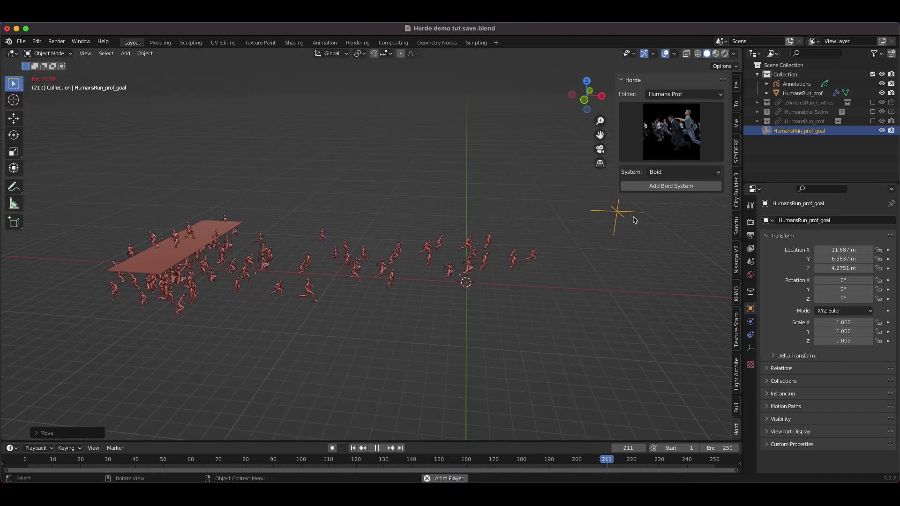
{"action": "key", "text": "space"}
Examine the paused crowd of running humans up close and from several angles
{"action": "scroll", "coordinate": [443, 257], "scroll_direction": "right", "scroll_amount": 5}
{"action": "scroll", "coordinate": [441, 256], "scroll_direction": "right", "scroll_amount": 5}
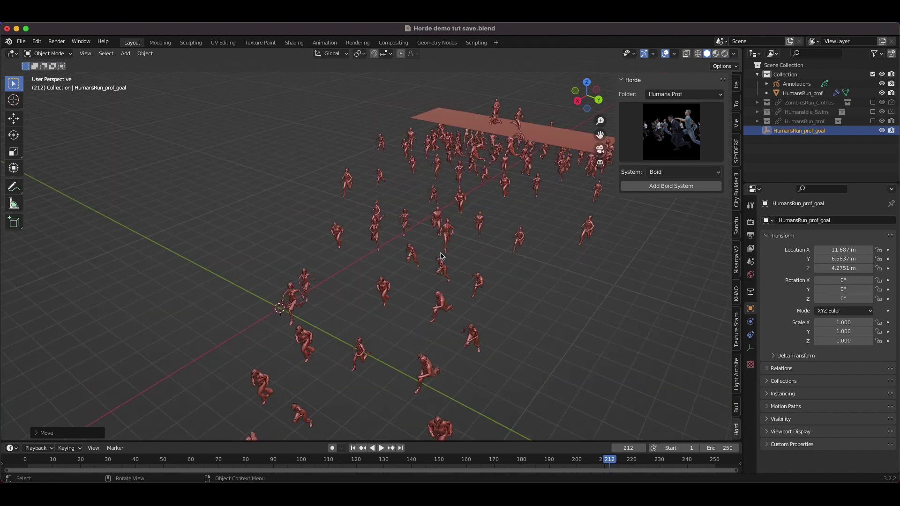
{"action": "scroll", "coordinate": [441, 256], "scroll_direction": "up", "scroll_amount": 3}
{"action": "scroll", "coordinate": [441, 256], "scroll_direction": "down", "scroll_amount": 3}
{"action": "scroll", "coordinate": [441, 256], "scroll_direction": "left", "scroll_amount": 5}
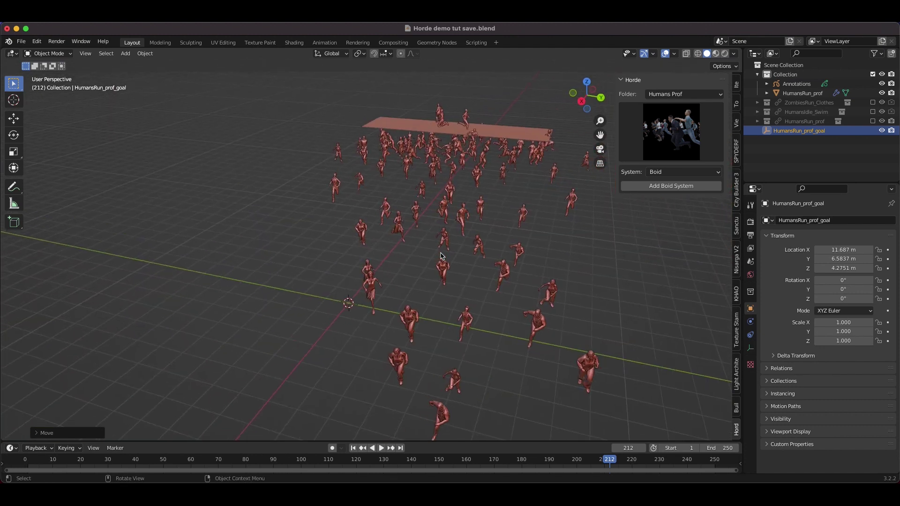
{"action": "left_click", "coordinate": [435, 187]}
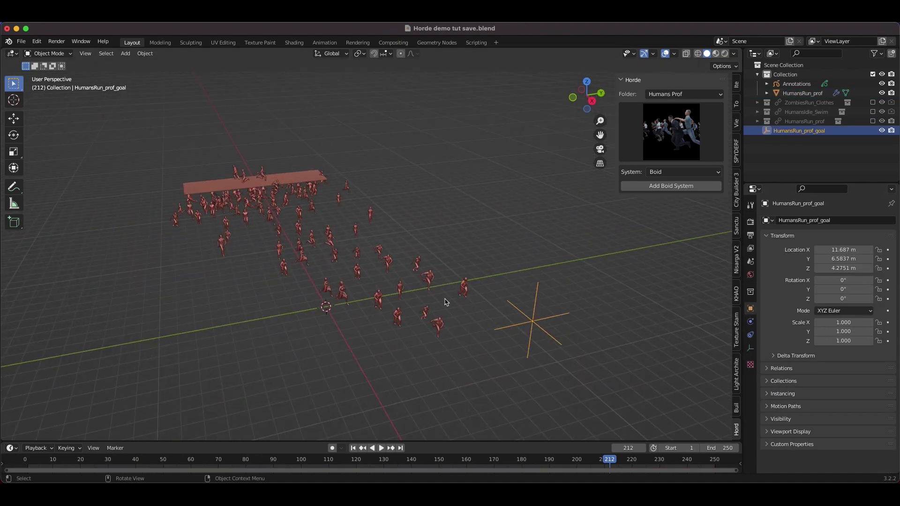
{"action": "scroll", "coordinate": [383, 285], "scroll_direction": "left", "scroll_amount": 2}
{"action": "scroll", "coordinate": [383, 285], "scroll_direction": "up", "scroll_amount": 3}
{"action": "scroll", "coordinate": [383, 285], "scroll_direction": "left", "scroll_amount": 4, "text": "shift"}
{"action": "scroll", "coordinate": [383, 285], "scroll_direction": "up", "scroll_amount": 3}
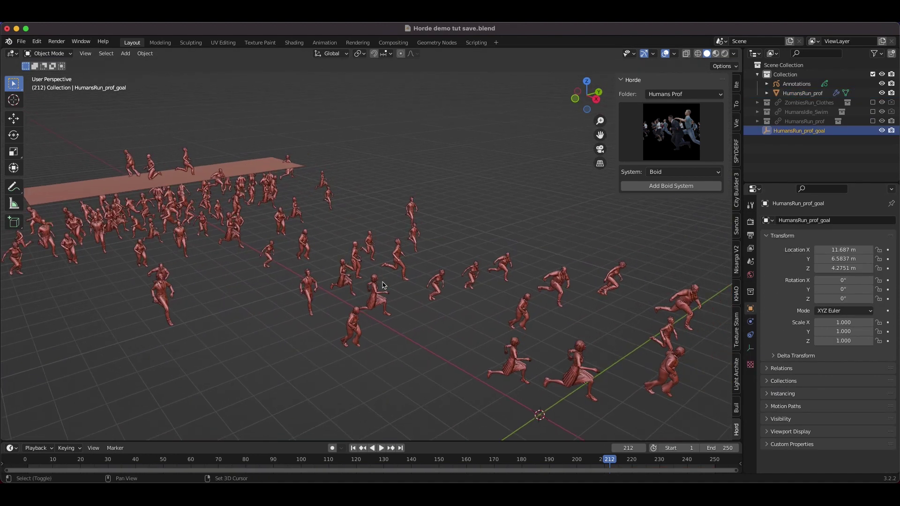
{"action": "scroll", "coordinate": [337, 295], "scroll_direction": "right", "scroll_amount": 6}
{"action": "scroll", "coordinate": [337, 295], "scroll_direction": "left", "scroll_amount": 8}
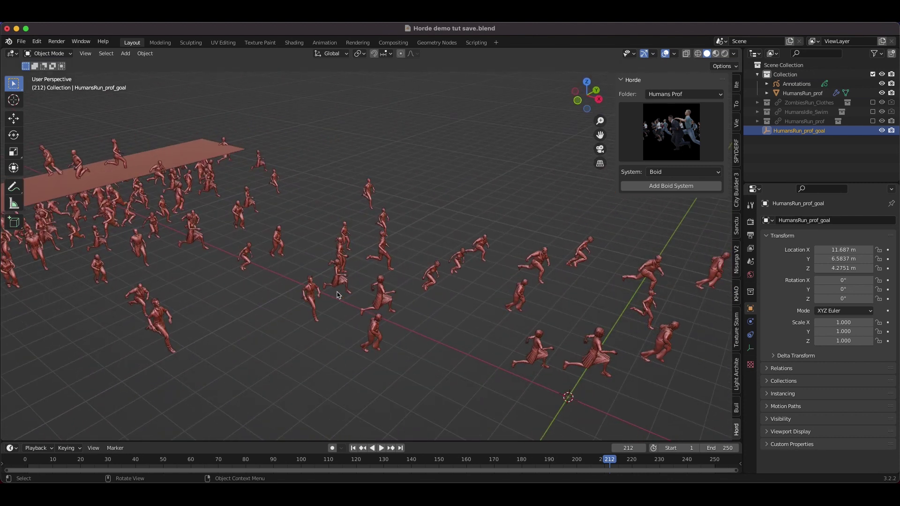
{"action": "middle_click_drag", "start_coordinate": [338, 294], "coordinate": [401, 261]}
Select the HumansRun_prof emitter through its running crowd and bring its particle Cache bake options into view
{"action": "left_click", "coordinate": [402, 261]}
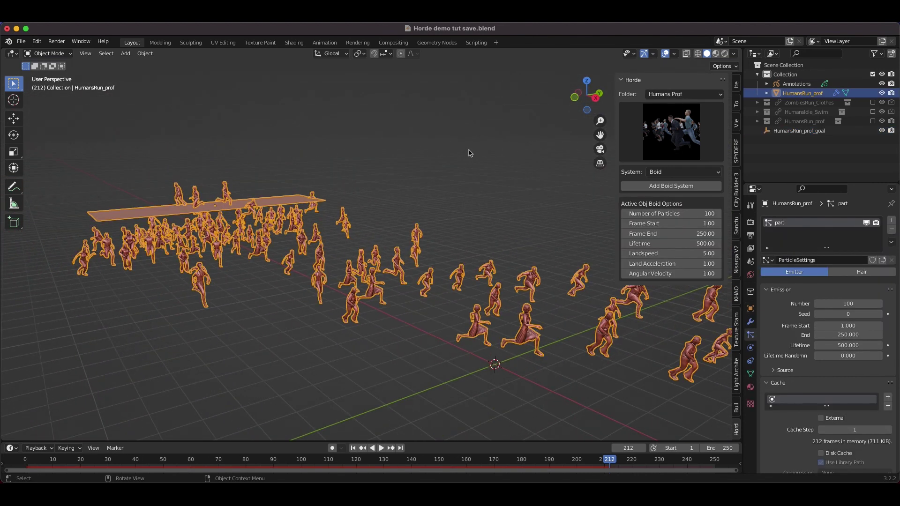
{"action": "scroll", "coordinate": [471, 153], "scroll_direction": "down", "scroll_amount": 1}
{"action": "scroll", "coordinate": [789, 431], "scroll_direction": "down", "scroll_amount": 2}
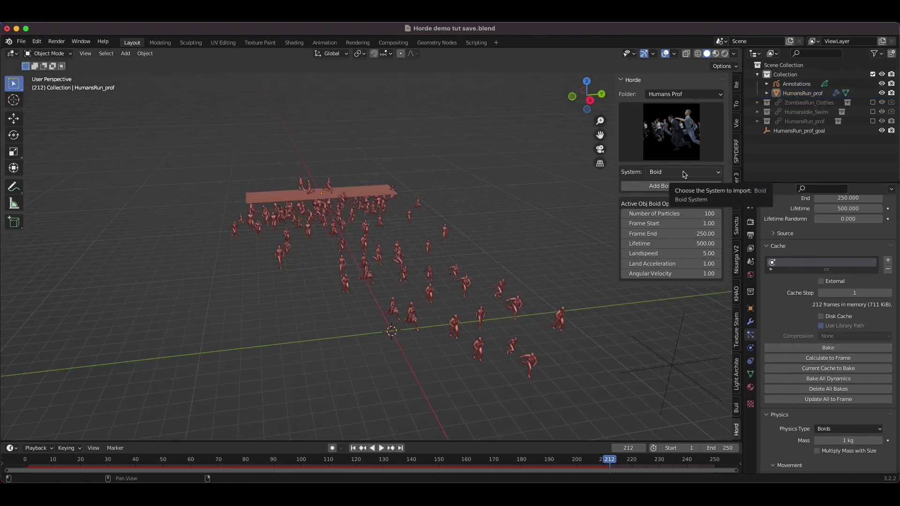
Check which asset folders Horde offers for a Boid system, keeping Humans Prof as the folder
{"action": "left_click", "coordinate": [683, 95]}
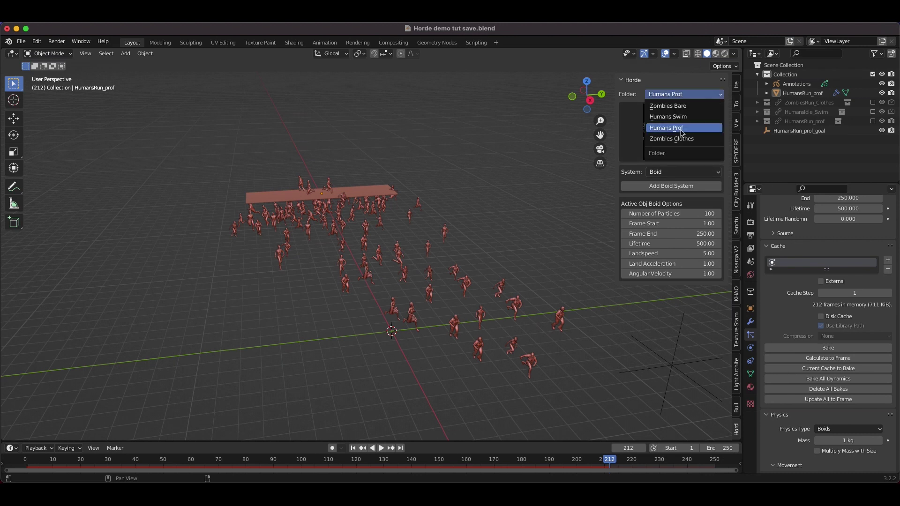
{"action": "left_click", "coordinate": [675, 97]}
{"action": "middle_click_drag", "start_coordinate": [384, 189], "coordinate": [466, 208]}
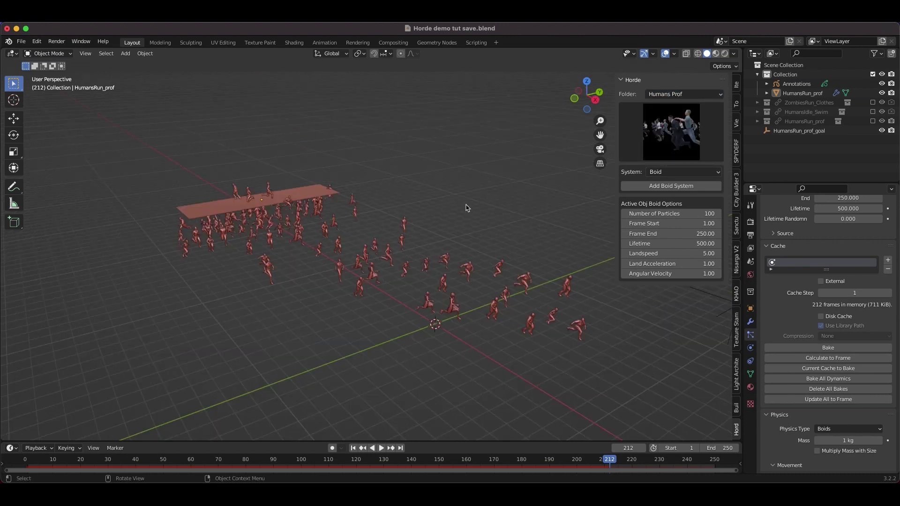